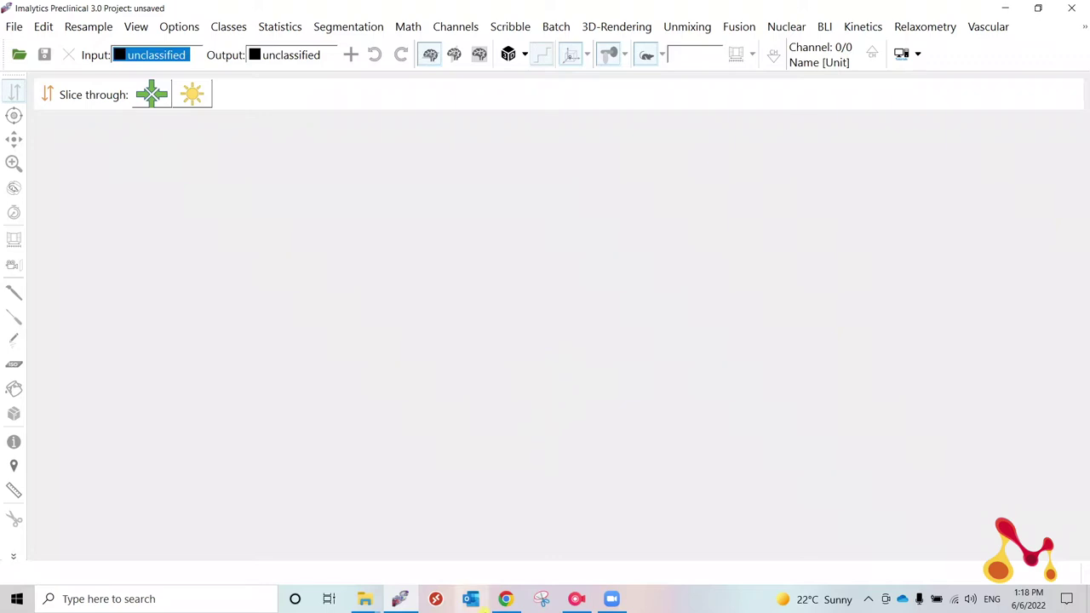
# Load the CT DICOM file from the File Explorer data folder as the underlay.
pyautogui.click(375, 594)
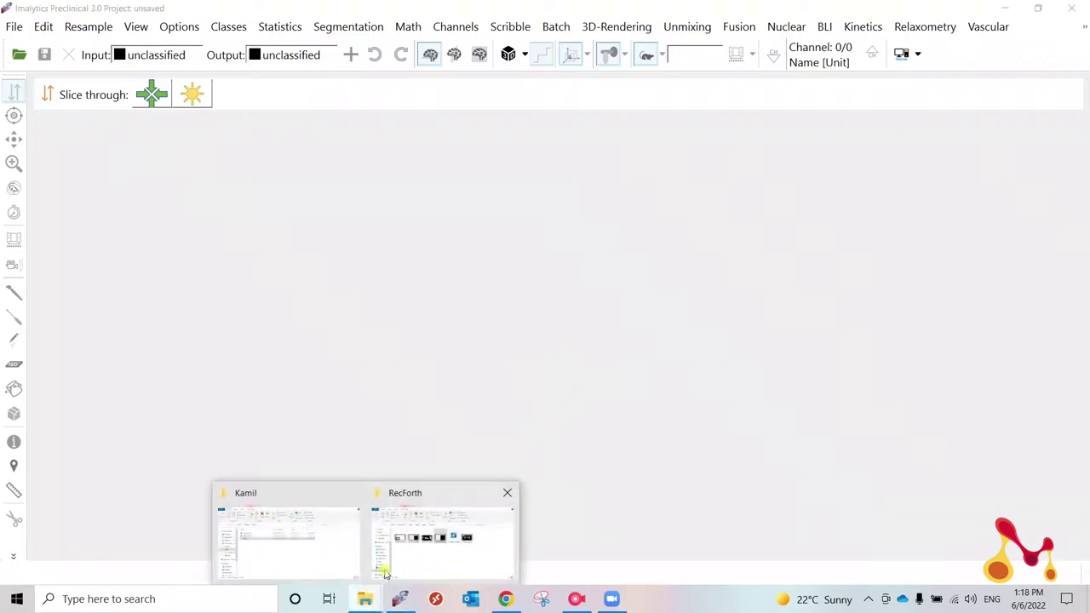
pyautogui.click(325, 522)
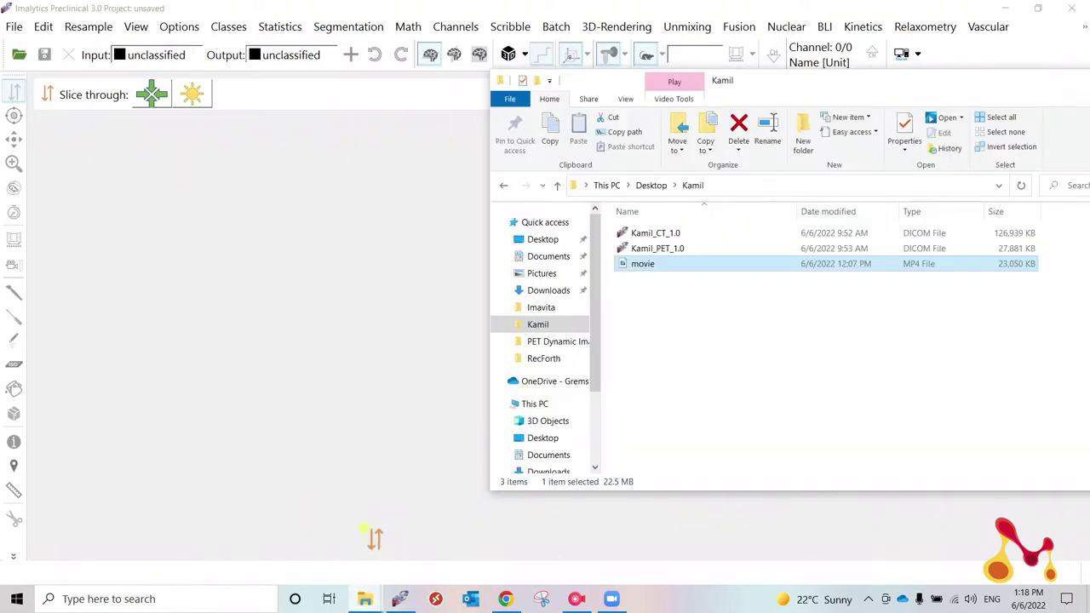
pyautogui.click(668, 235)
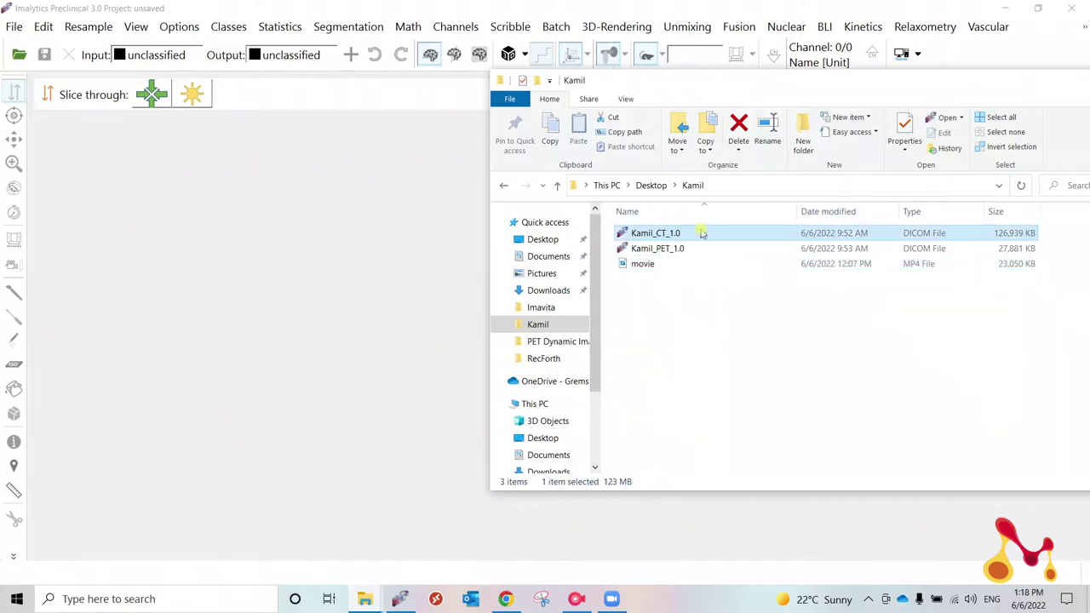
pyautogui.moveTo(668, 235); pyautogui.dragTo(372, 291)
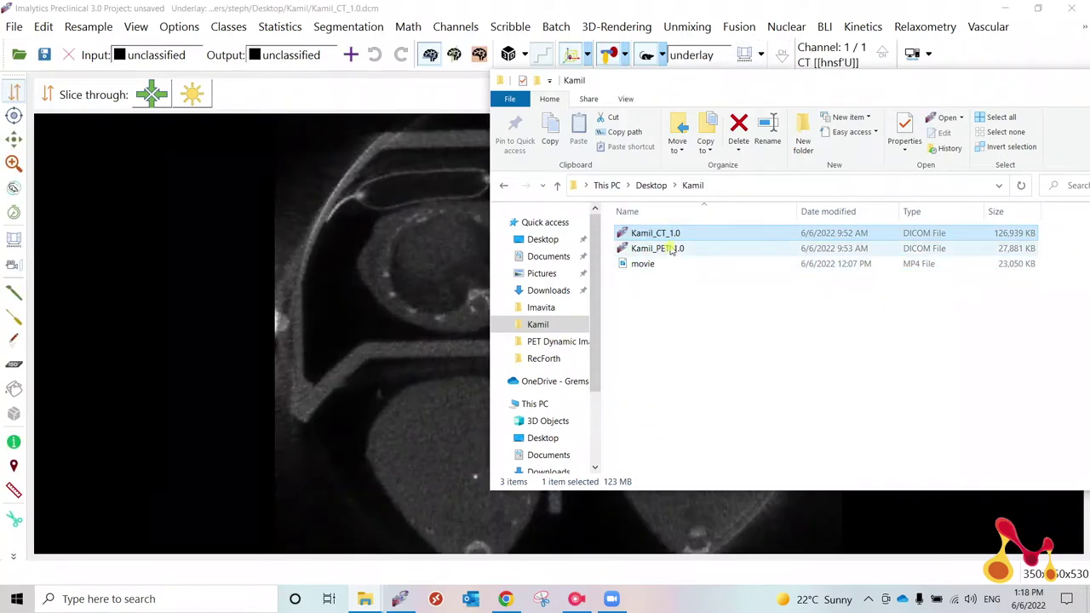
# Load the PET DICOM file from the same folder as the overlay and return to the image viewer.
pyautogui.click(674, 248)
pyautogui.moveTo(696, 246); pyautogui.dragTo(409, 293)
pyautogui.click(557, 308)
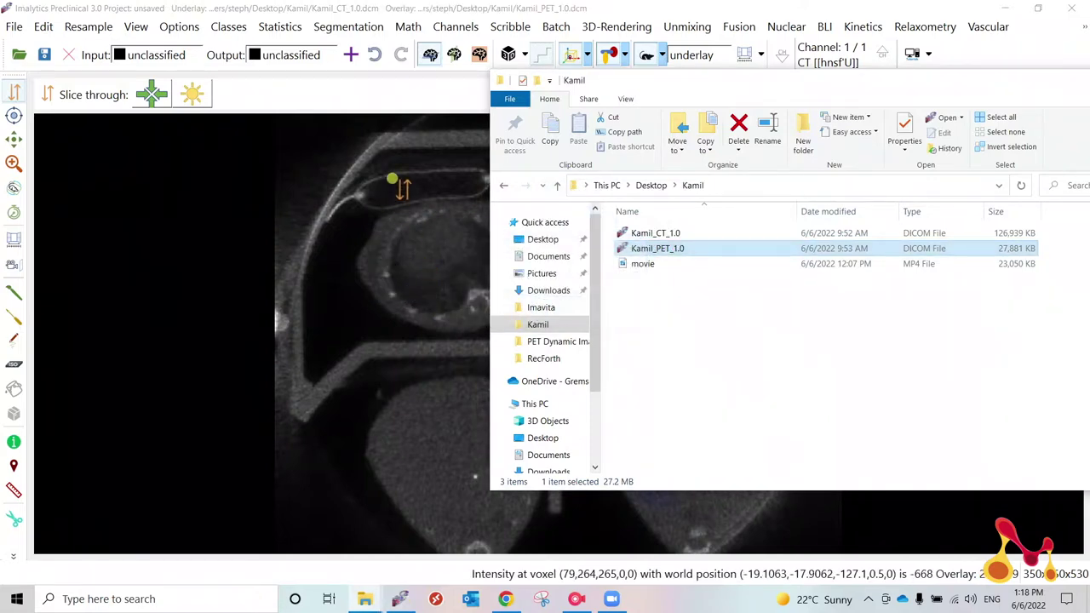
pyautogui.click(400, 185)
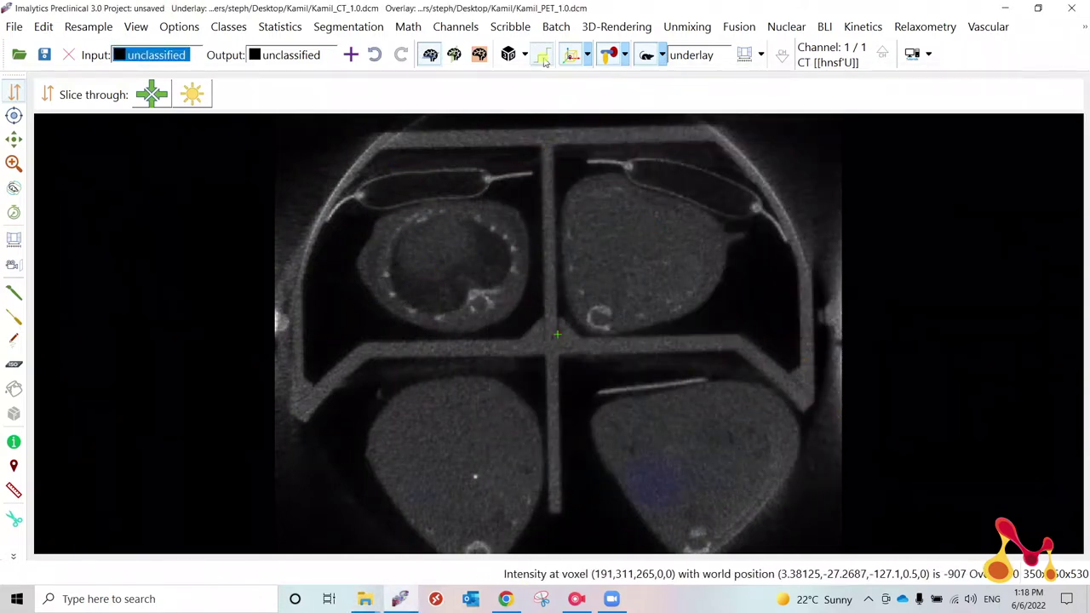
# Show all three orthogonal slice views of the fused CT and PET data and inspect them.
pyautogui.click(454, 55)
pyautogui.click(480, 56)
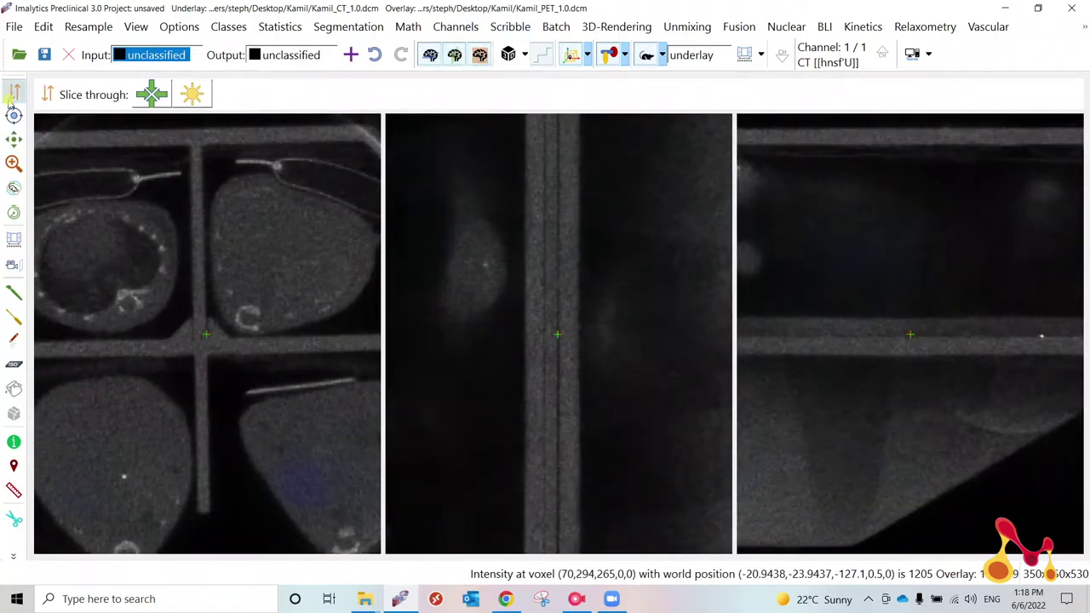
pyautogui.moveTo(219, 212)
pyautogui.mouseDown()
pyautogui.moveTo(194, 440)
pyautogui.moveTo(233, 212)
pyautogui.mouseUp()
# Hide the slice views and display the datasets as a 3D rendering only.
pyautogui.click(453, 55)
pyautogui.click(430, 55)
pyautogui.click(508, 55)
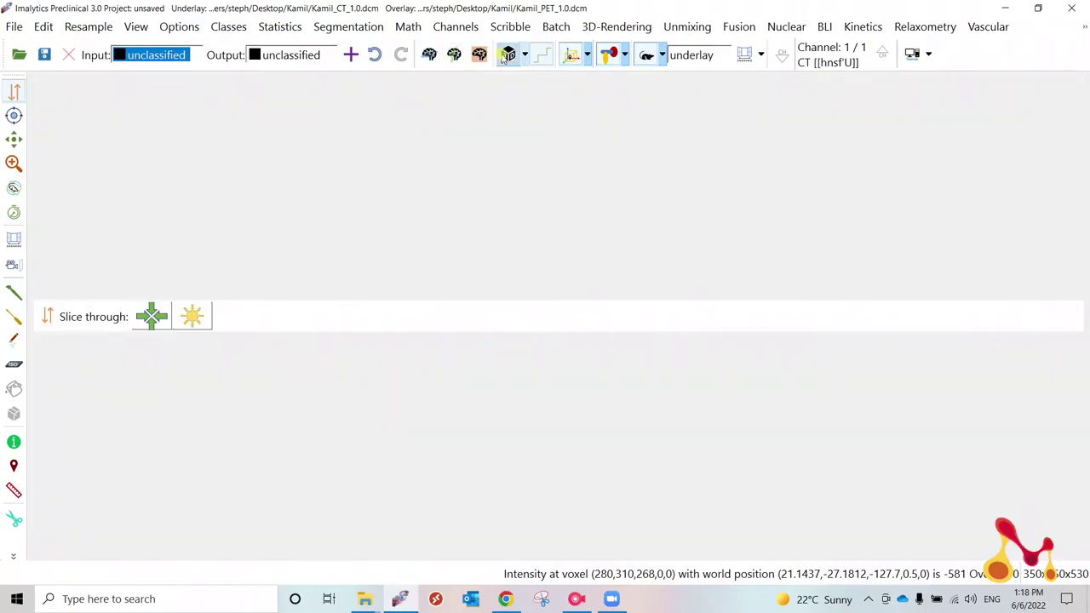
# Crop underlay, overlay and segmentation to the upper-left of the four animals by outlining it freehand in the 3D rendering.
pyautogui.moveTo(752, 315); pyautogui.dragTo(722, 254, button='middle')
pyautogui.moveTo(733, 266); pyautogui.dragTo(604, 389)
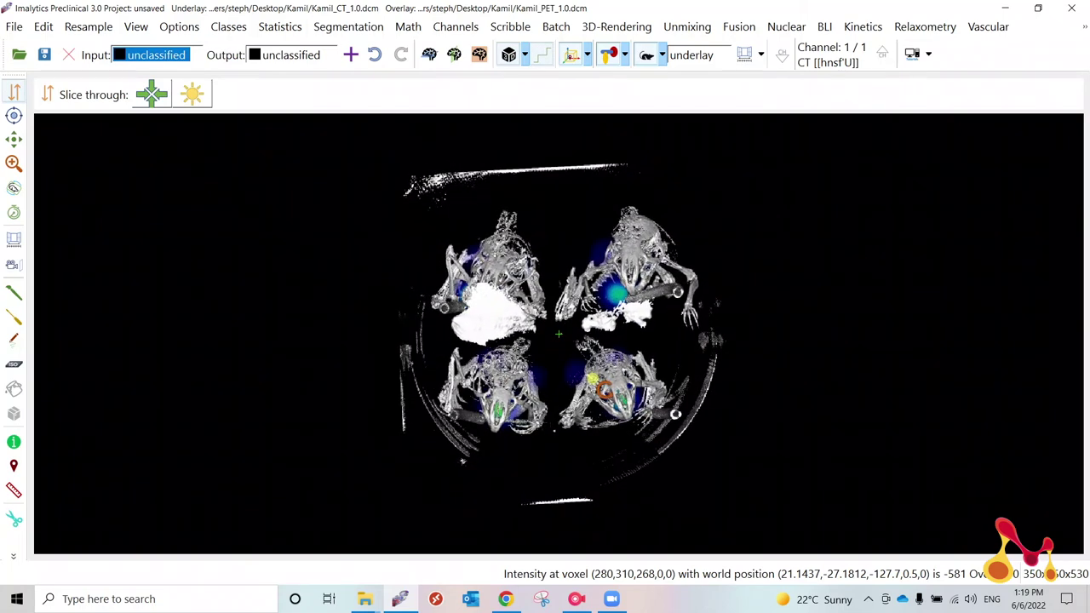
pyautogui.click(14, 519)
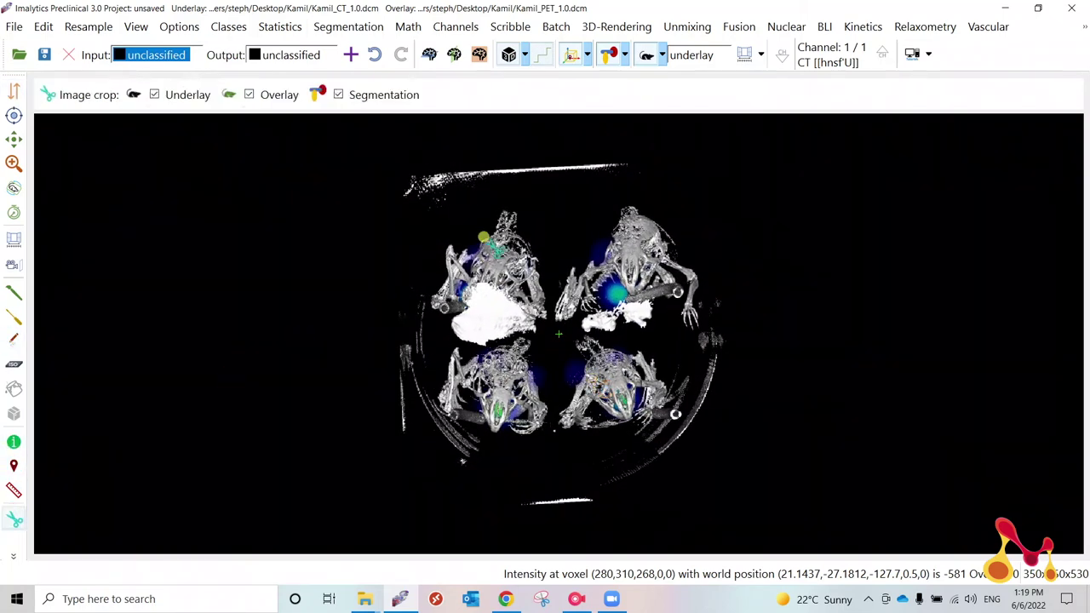
pyautogui.moveTo(433, 232)
pyautogui.mouseDown()
pyautogui.moveTo(415, 311)
pyautogui.moveTo(434, 342)
pyautogui.moveTo(460, 351)
pyautogui.moveTo(542, 317)
pyautogui.moveTo(555, 253)
pyautogui.mouseUp()
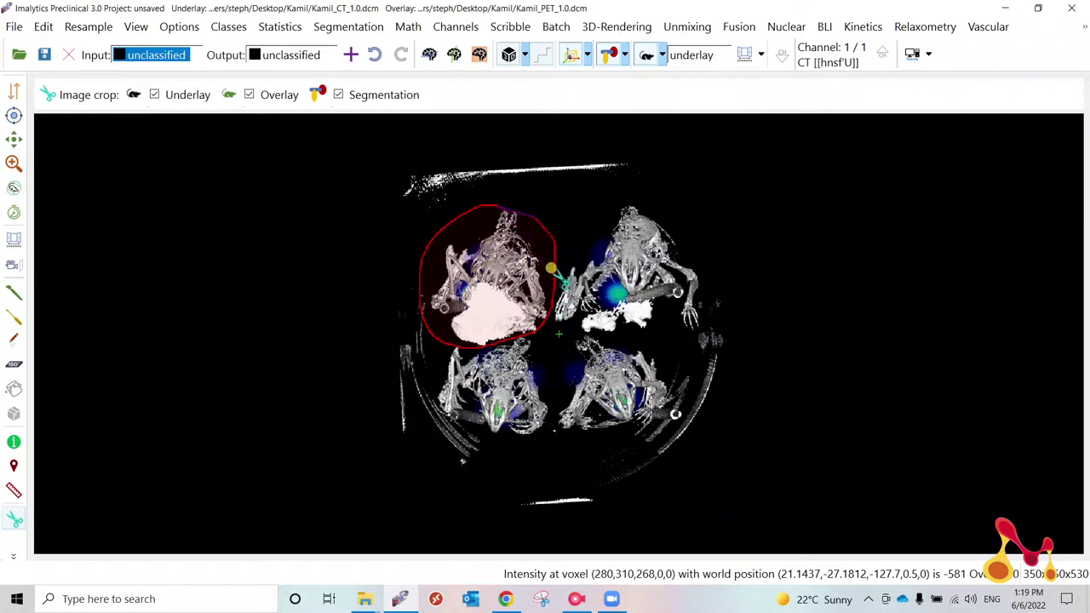
pyautogui.moveTo(693, 282)
pyautogui.mouseDown(button='middle')
pyautogui.moveTo(442, 311)
pyautogui.moveTo(383, 331)
pyautogui.mouseUp(button='middle')
pyautogui.moveTo(544, 297); pyautogui.dragTo(295, 350, button='middle')
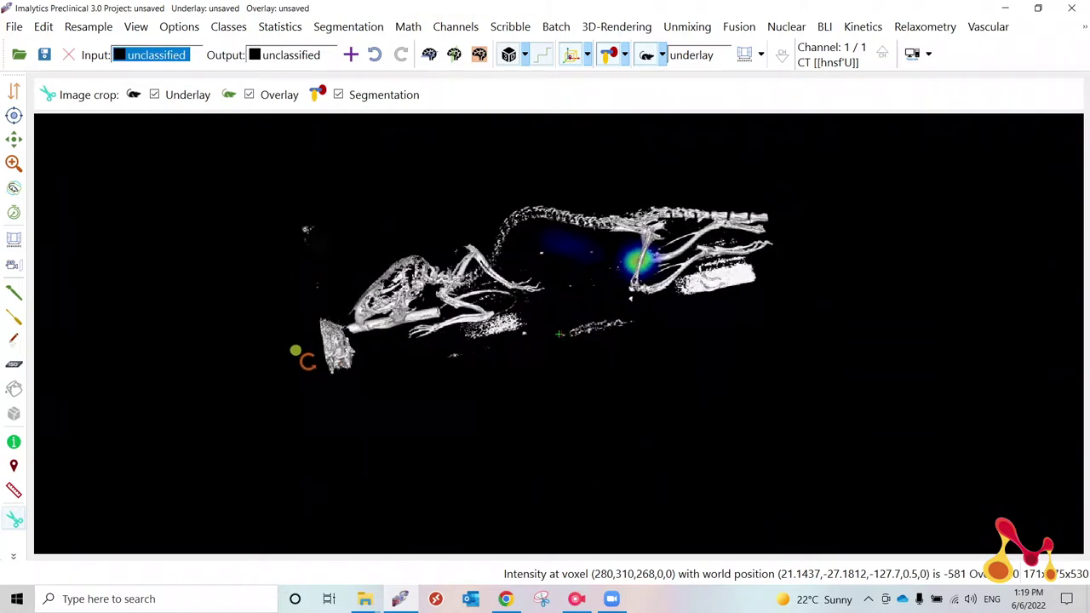
pyautogui.moveTo(305, 359); pyautogui.dragTo(400, 333)
# Check the file formats offered for saving the cropped underlay and leave without saving.
pyautogui.click(15, 27)
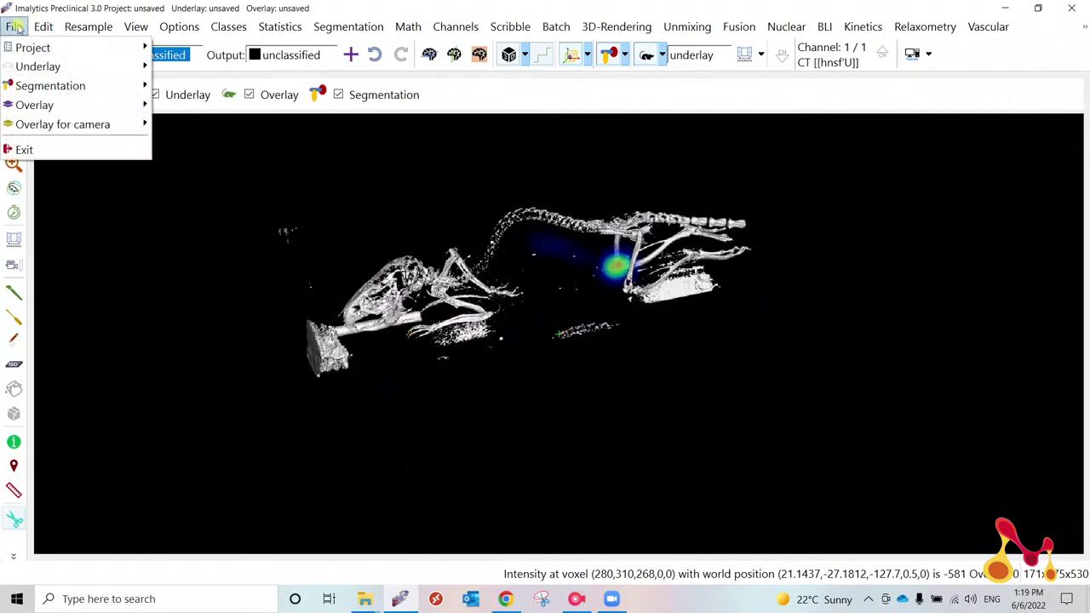
pyautogui.moveTo(39, 66)
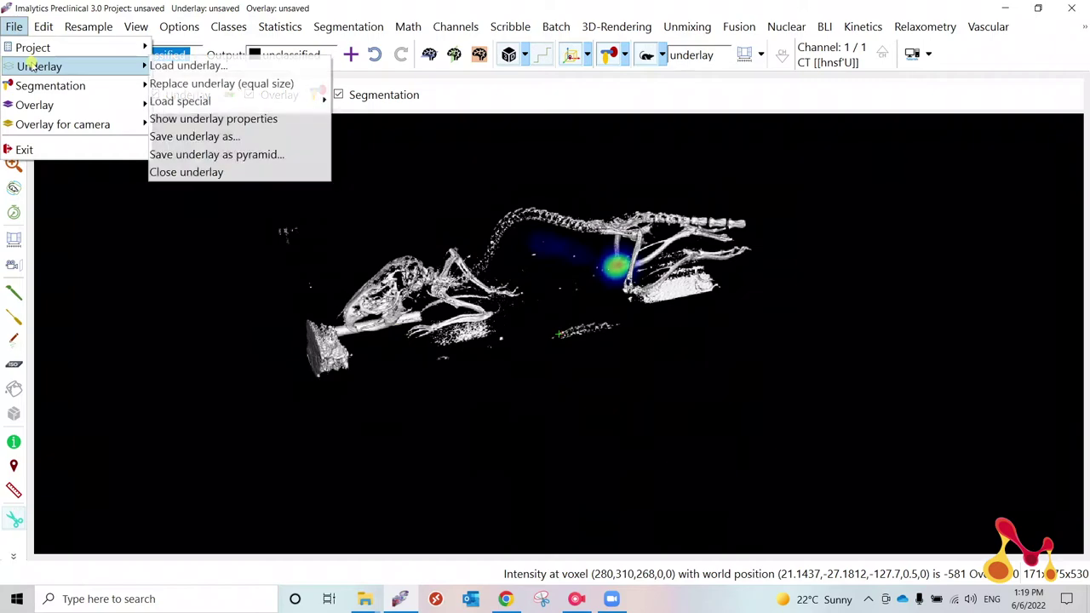
pyautogui.click(209, 137)
pyautogui.click(426, 351)
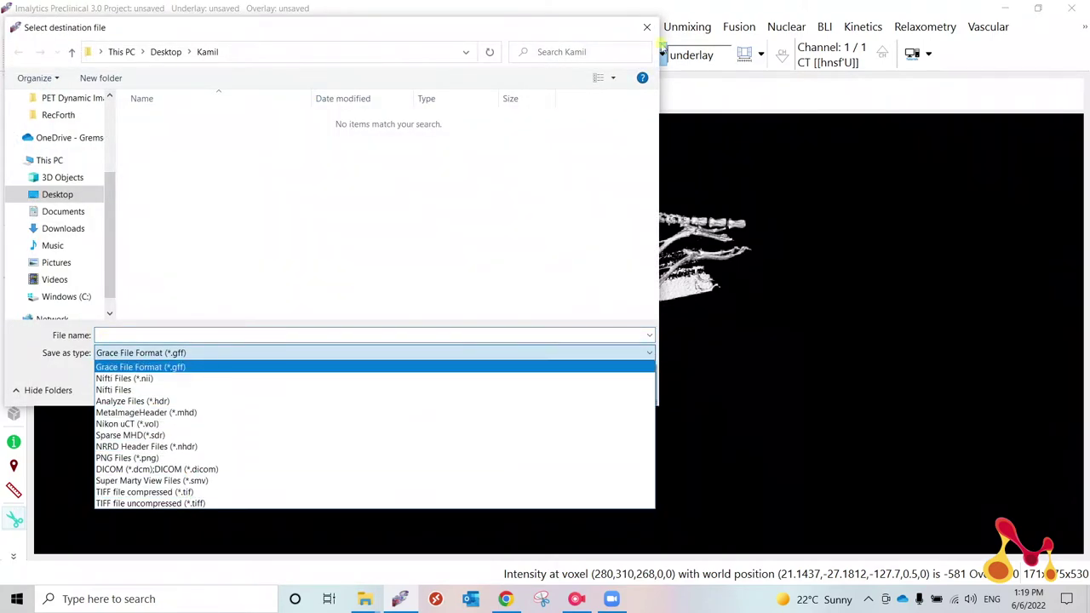
pyautogui.click(516, 184)
pyautogui.click(622, 385)
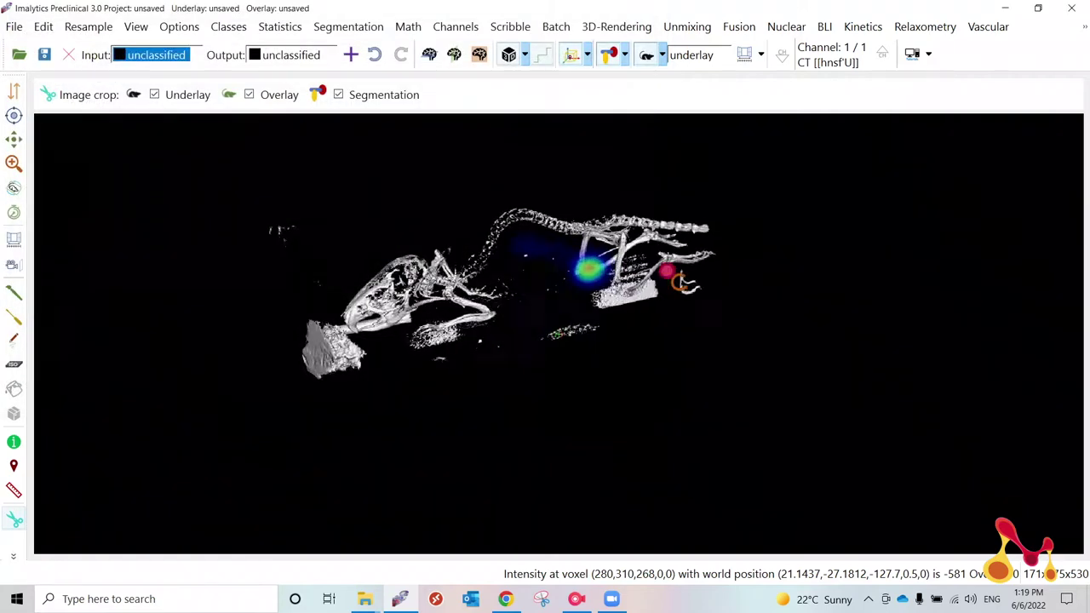
# Lower the CT underlay's windowing maximum to about 2415.5.
pyautogui.click(740, 56)
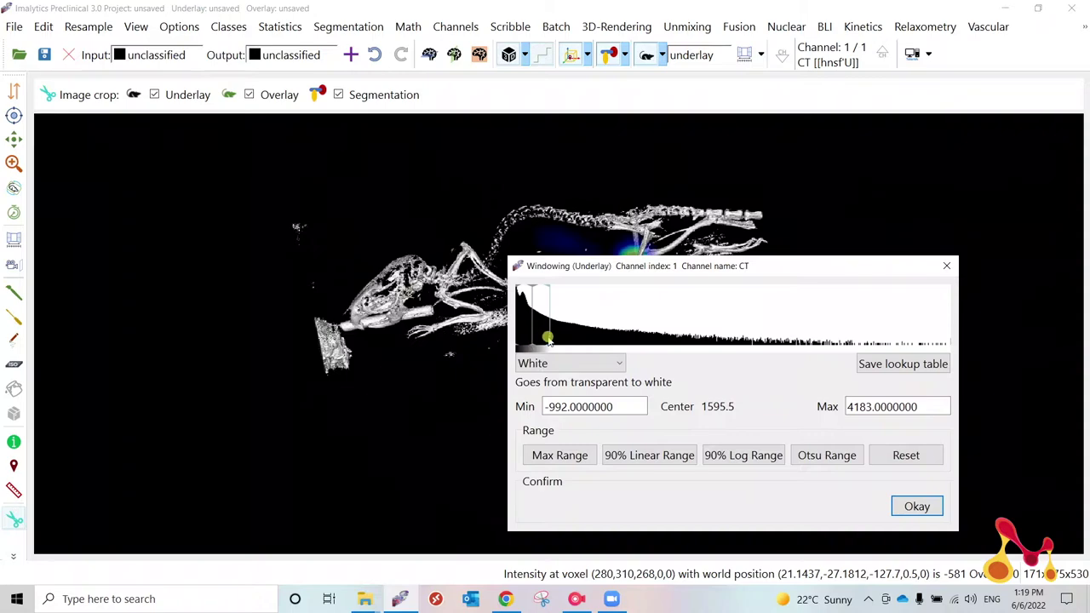
pyautogui.moveTo(547, 338); pyautogui.dragTo(538, 339)
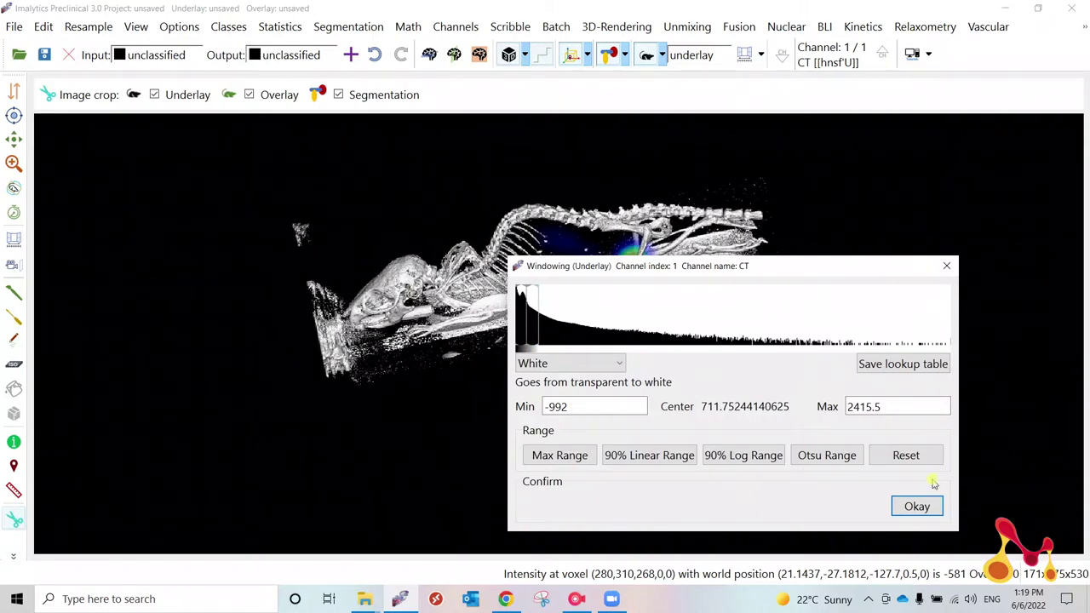
pyautogui.click(914, 507)
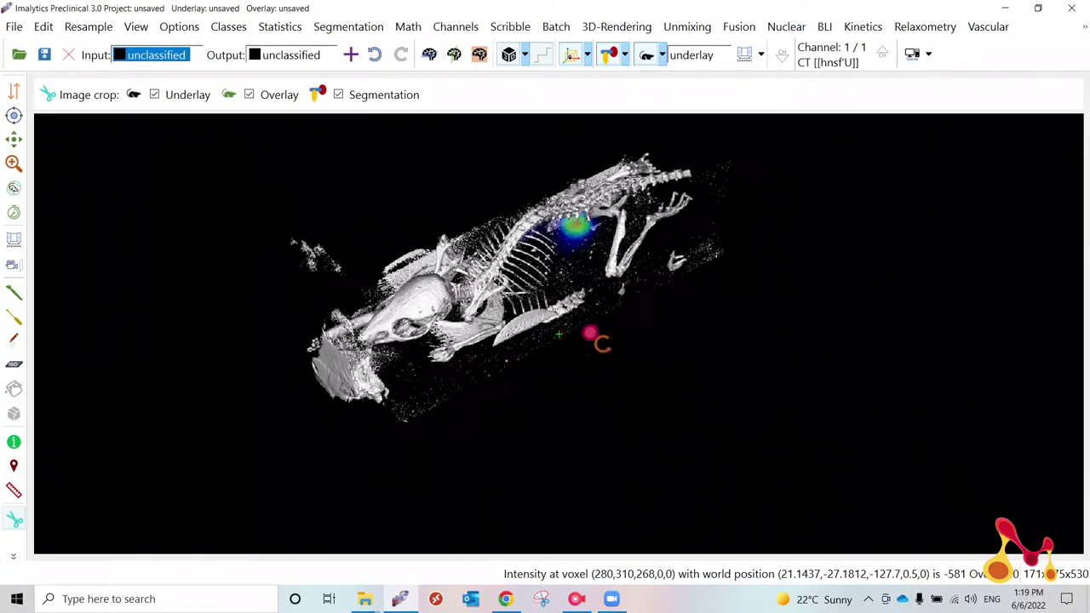
# Lower the PET overlay's windowing maximum to about 1.58426e+06, keeping the NIH colour table.
pyautogui.click(743, 61)
pyautogui.moveTo(618, 163); pyautogui.dragTo(730, 250)
pyautogui.moveTo(858, 309); pyautogui.dragTo(566, 316)
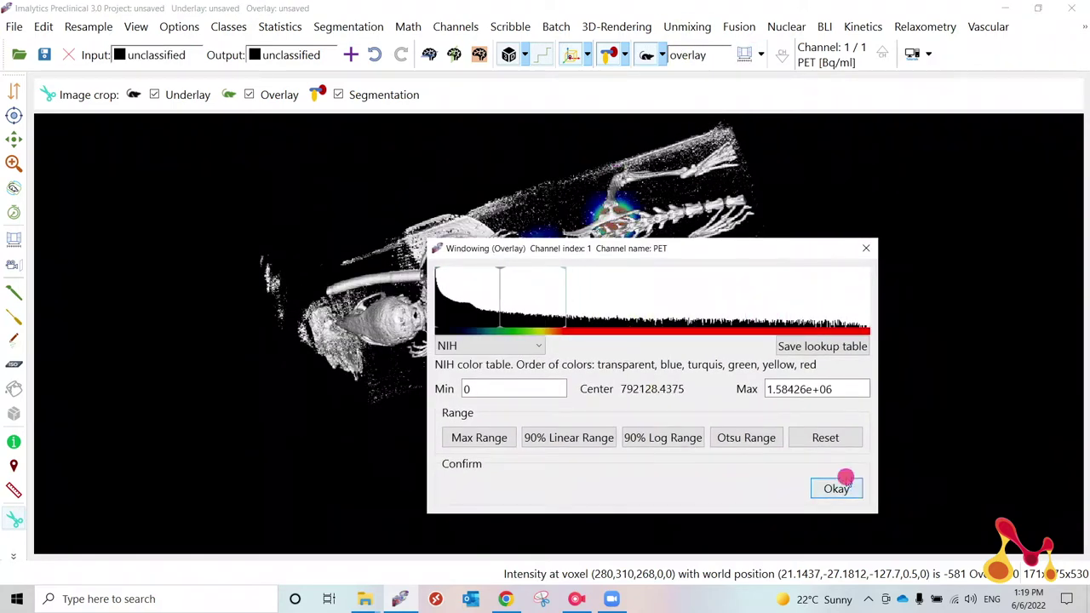
pyautogui.click(843, 482)
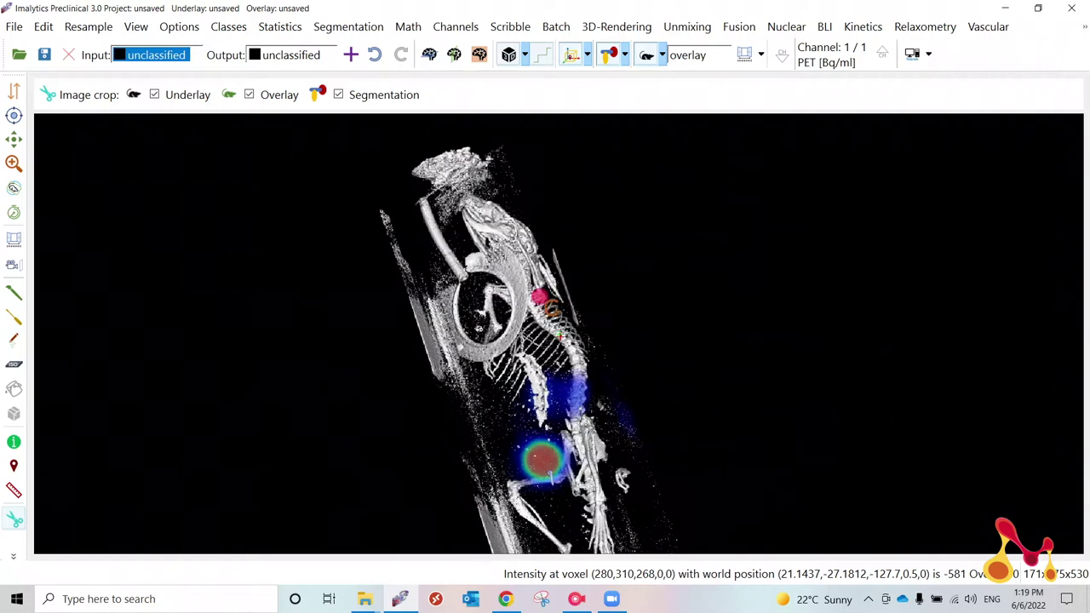
pyautogui.click(741, 29)
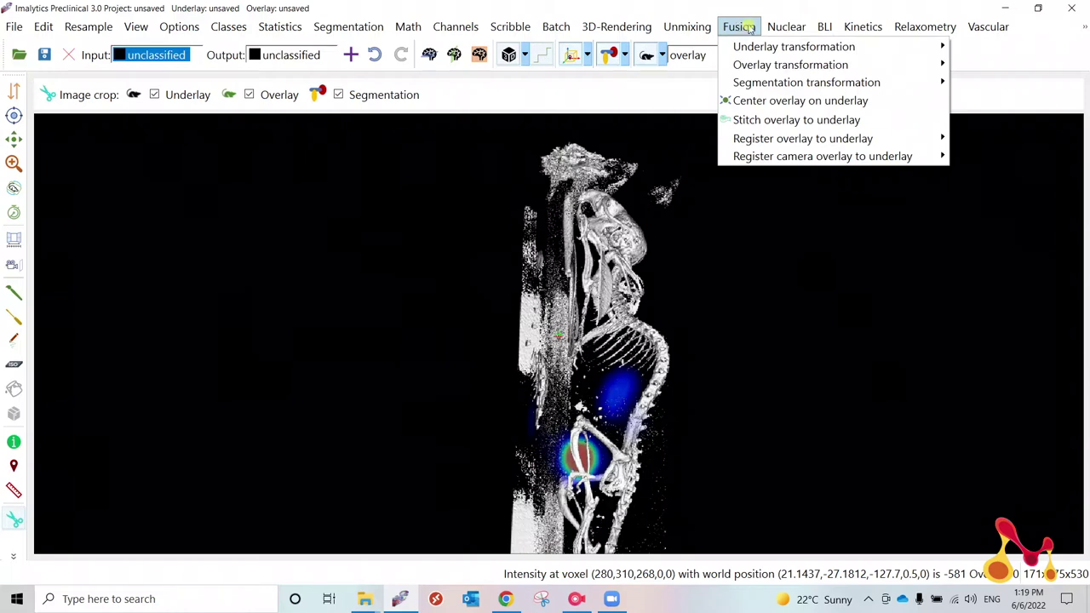
pyautogui.click(749, 27)
# Hide the PET overlay so only the CT skeleton is rendered.
pyautogui.moveTo(611, 366); pyautogui.dragTo(372, 300)
pyautogui.scroll(-3, 688, 331)
pyautogui.moveTo(639, 332)
pyautogui.mouseDown()
pyautogui.moveTo(421, 252)
pyautogui.moveTo(357, 246)
pyautogui.mouseUp()
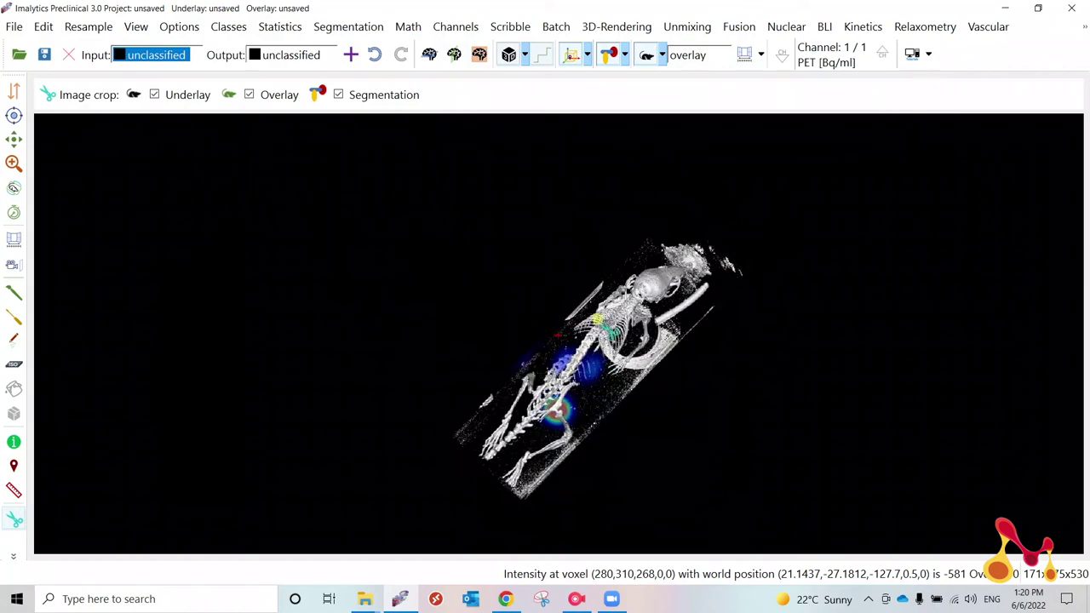
pyautogui.scroll(3, 597, 319)
pyautogui.click(647, 56)
pyautogui.moveTo(579, 366); pyautogui.dragTo(767, 157)
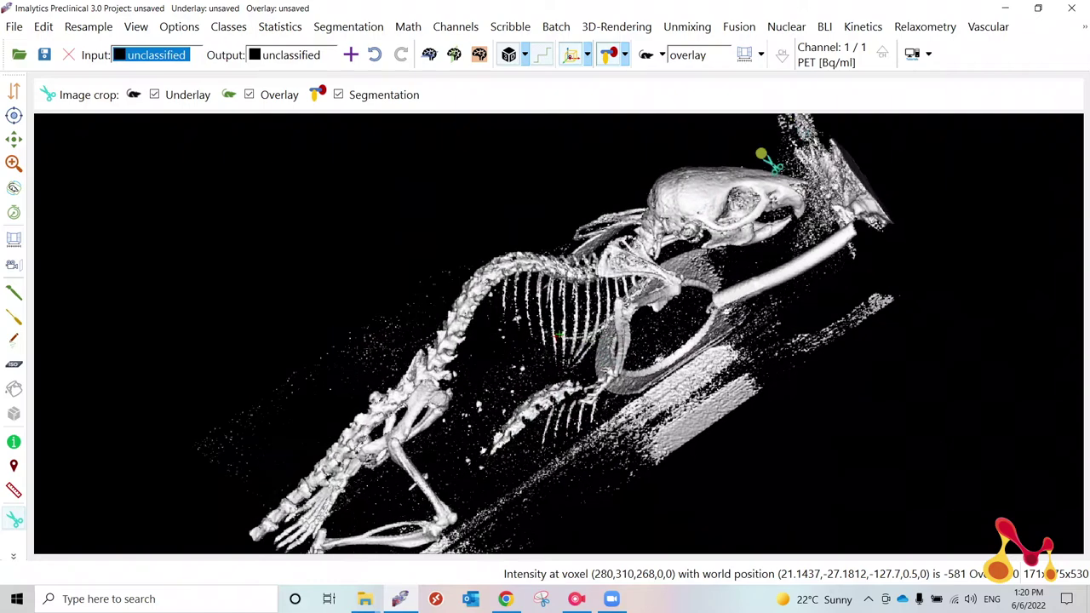
pyautogui.click(744, 56)
pyautogui.moveTo(690, 172); pyautogui.dragTo(468, 146)
pyautogui.click(537, 131)
# Make the underlay the active layer and lower its windowing maximum to about 2202.04.
pyautogui.click(688, 55)
pyautogui.click(743, 55)
pyautogui.moveTo(691, 159); pyautogui.dragTo(409, 89)
pyautogui.moveTo(73, 158); pyautogui.dragTo(71, 158)
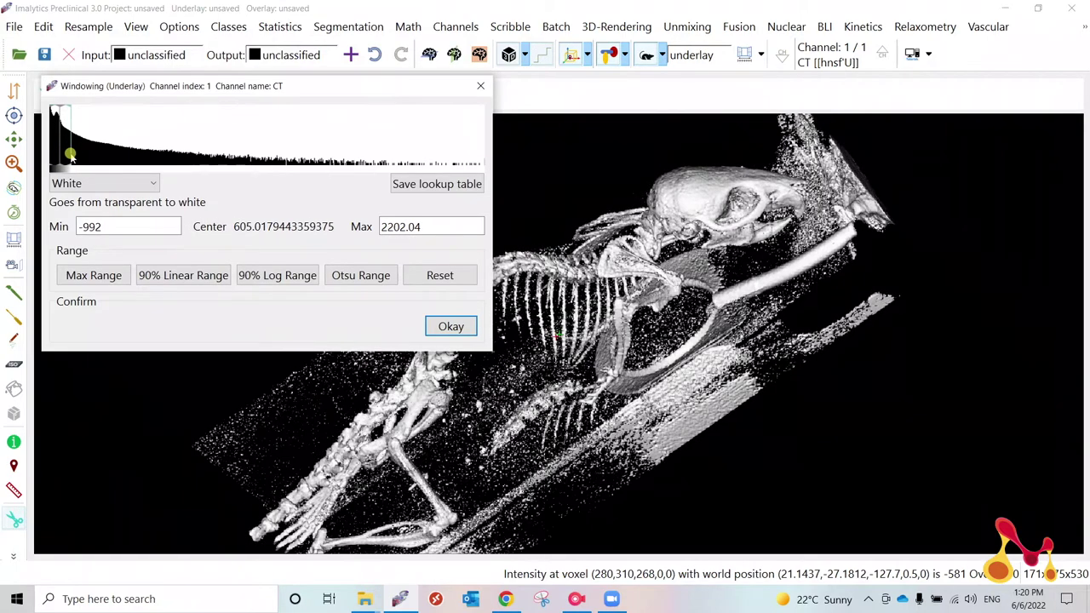
pyautogui.click(451, 327)
# Add a new segmentation class named Bone.
pyautogui.rightClick(643, 331)
pyautogui.click(657, 337)
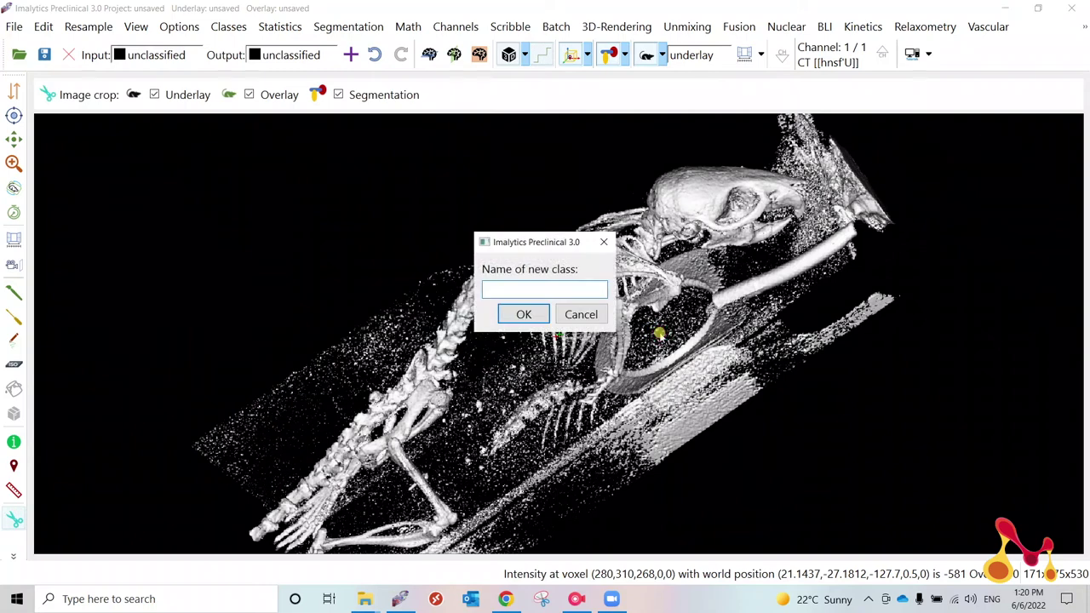
pyautogui.write('Bone')
pyautogui.press('Return')
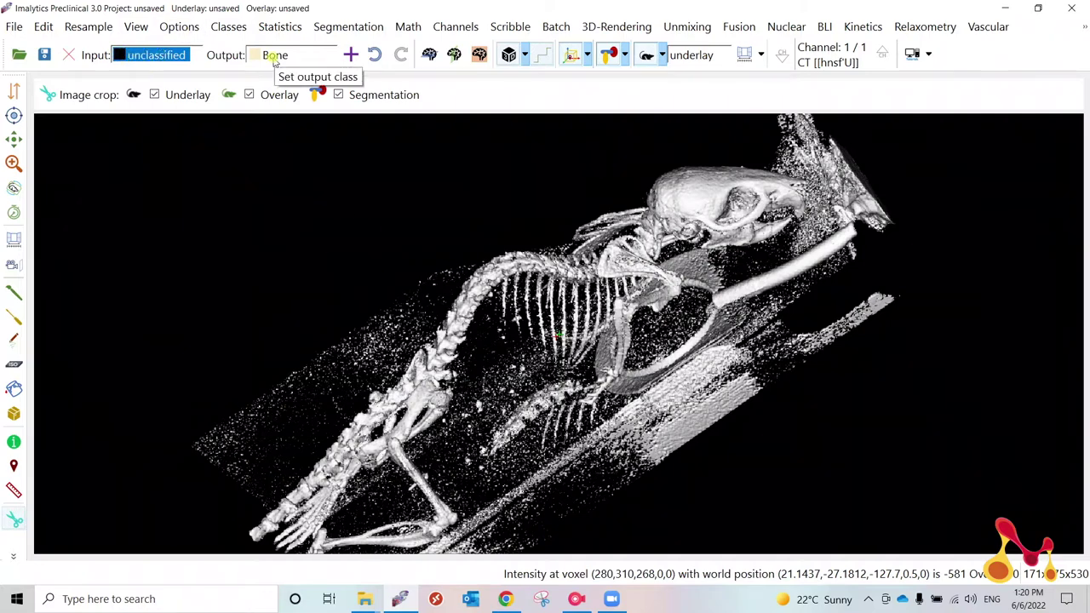
# Look over the thresholding options and check the centre value of the CT underlay's windowing.
pyautogui.rightClick(278, 231)
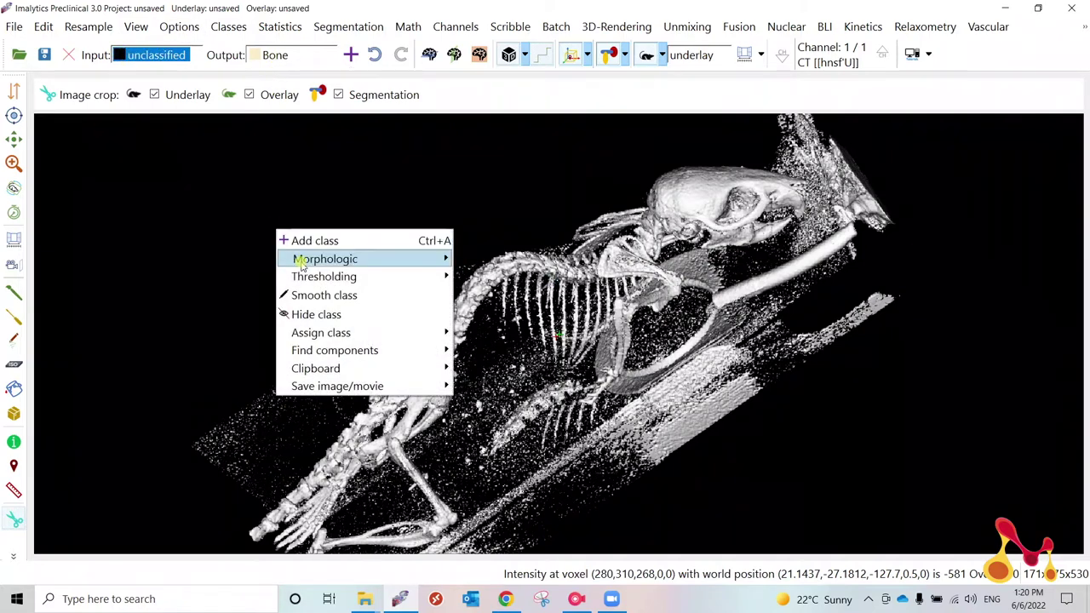
pyautogui.moveTo(311, 276)
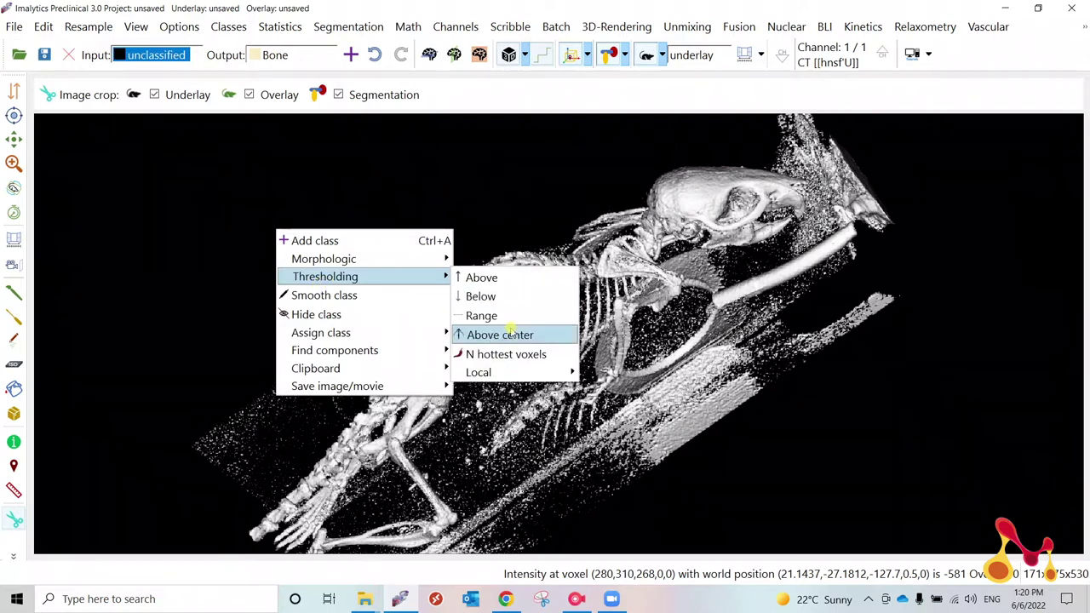
pyautogui.moveTo(510, 330)
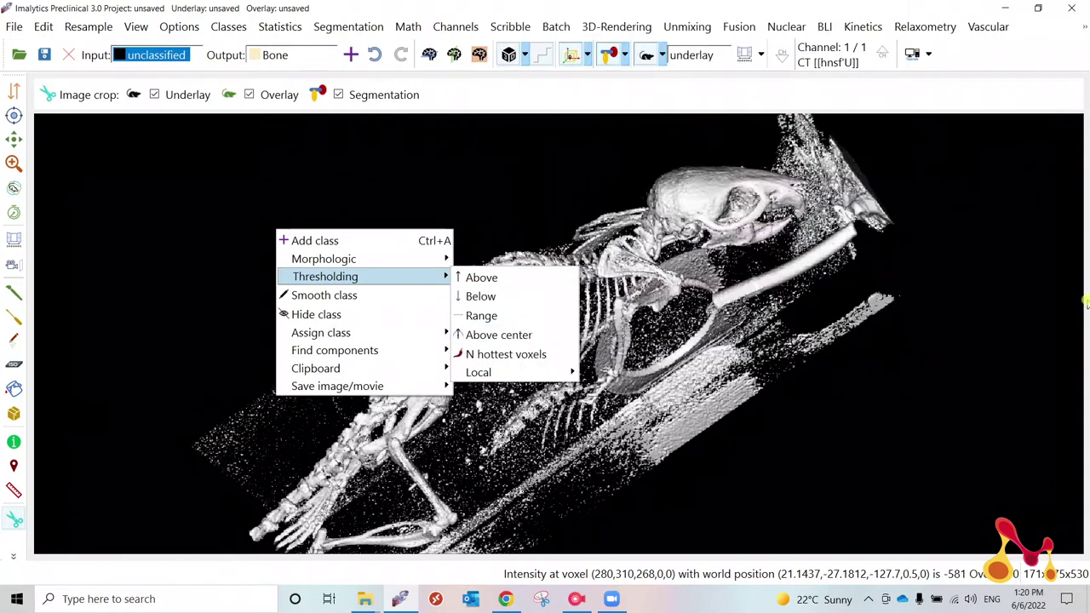
pyautogui.click(743, 55)
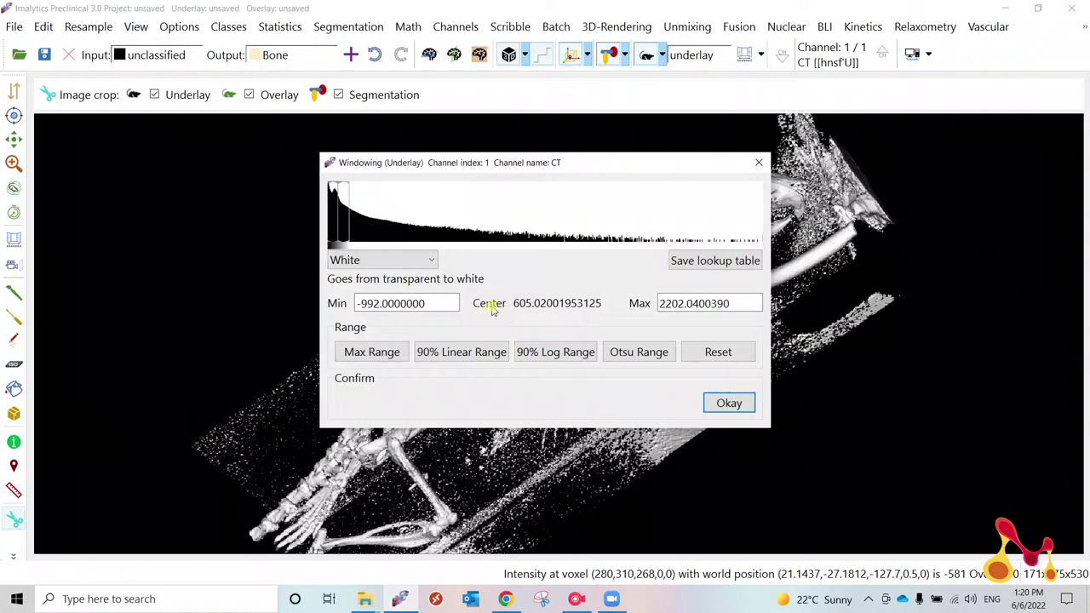
pyautogui.click(759, 161)
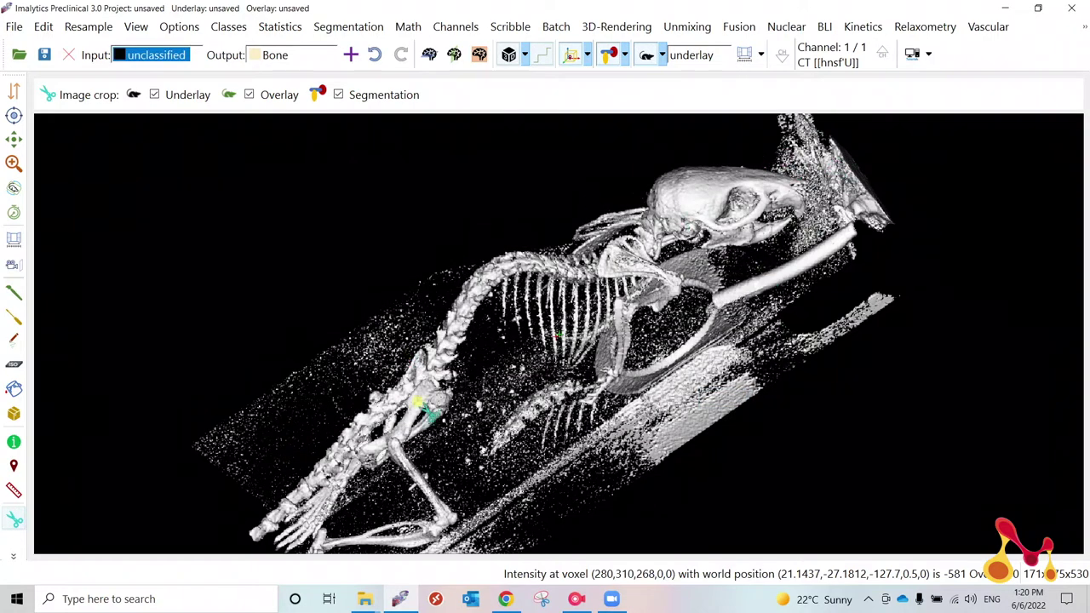
# Segment the Bone class by thresholding above the windowing centre, and hide the CT underlay.
pyautogui.rightClick(298, 219)
pyautogui.moveTo(331, 263)
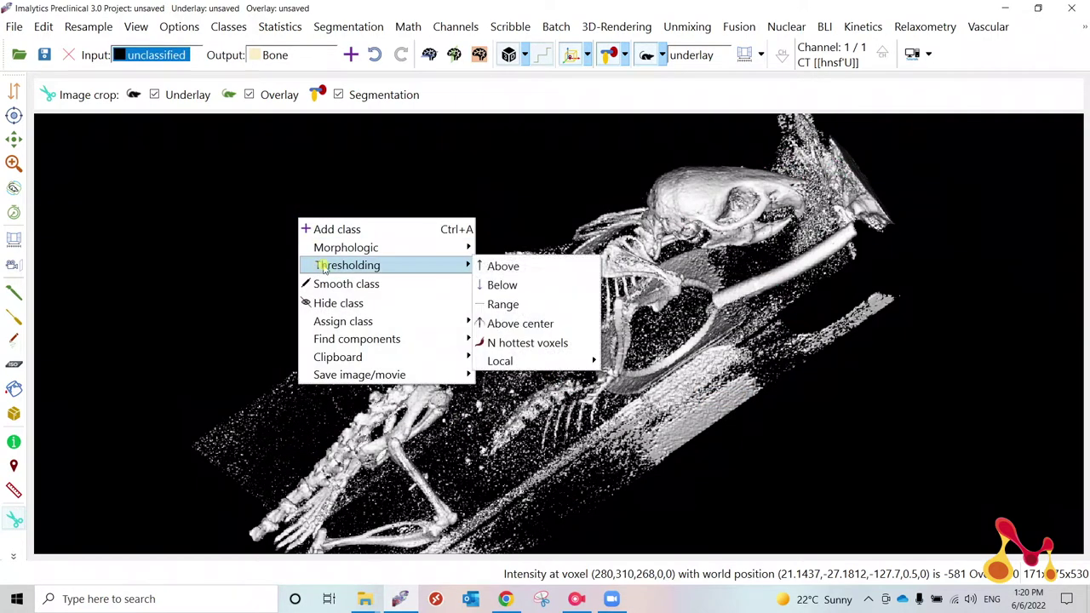
pyautogui.click(529, 321)
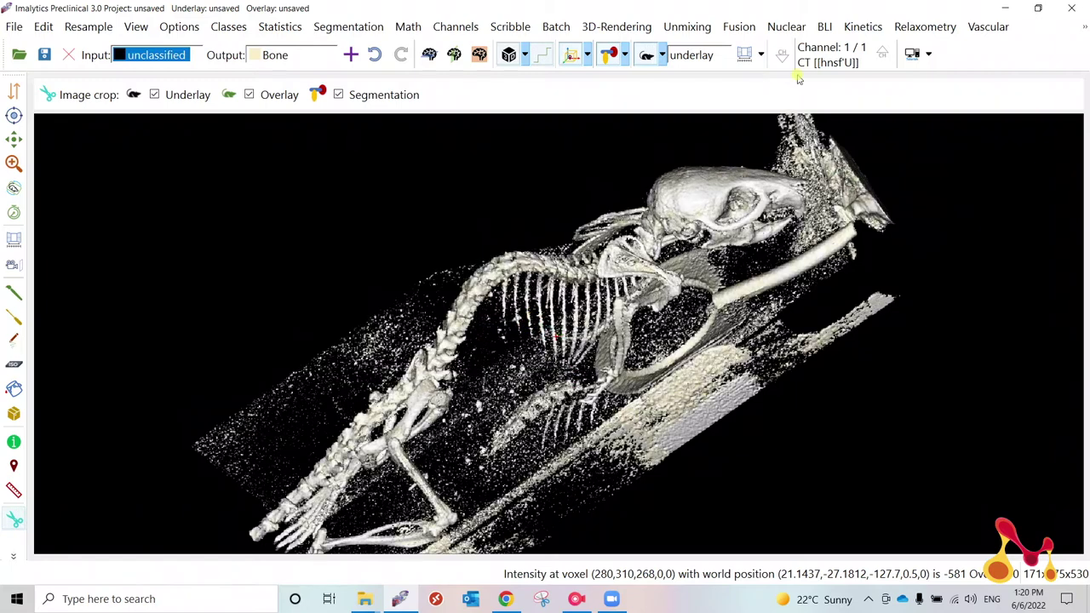
pyautogui.click(645, 56)
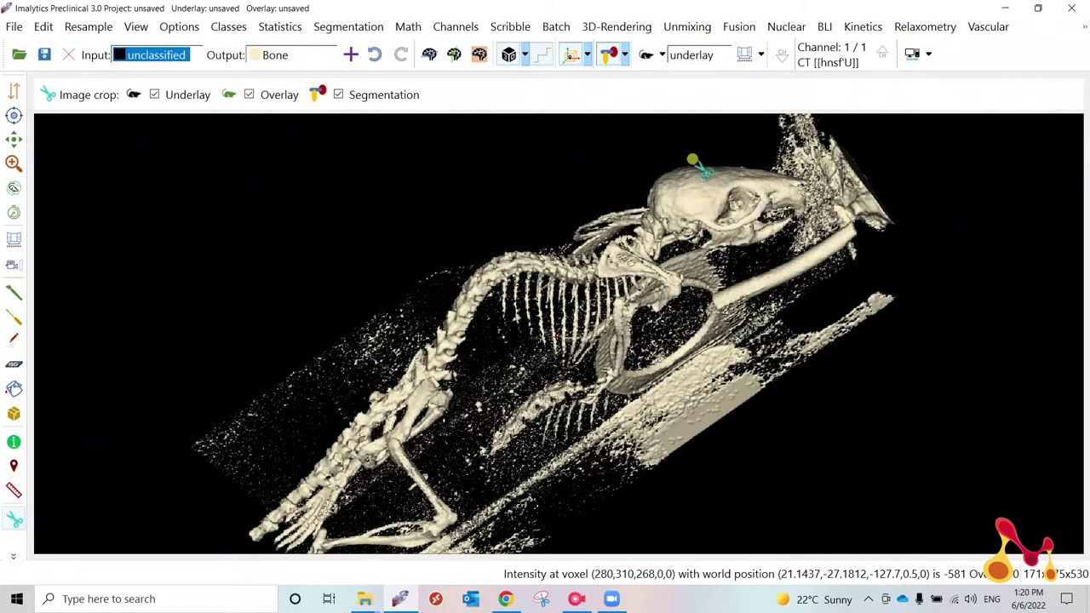
# Compare the Bone segmentation with the CT underlay by showing and hiding the underlay, leaving it hidden.
pyautogui.click(649, 55)
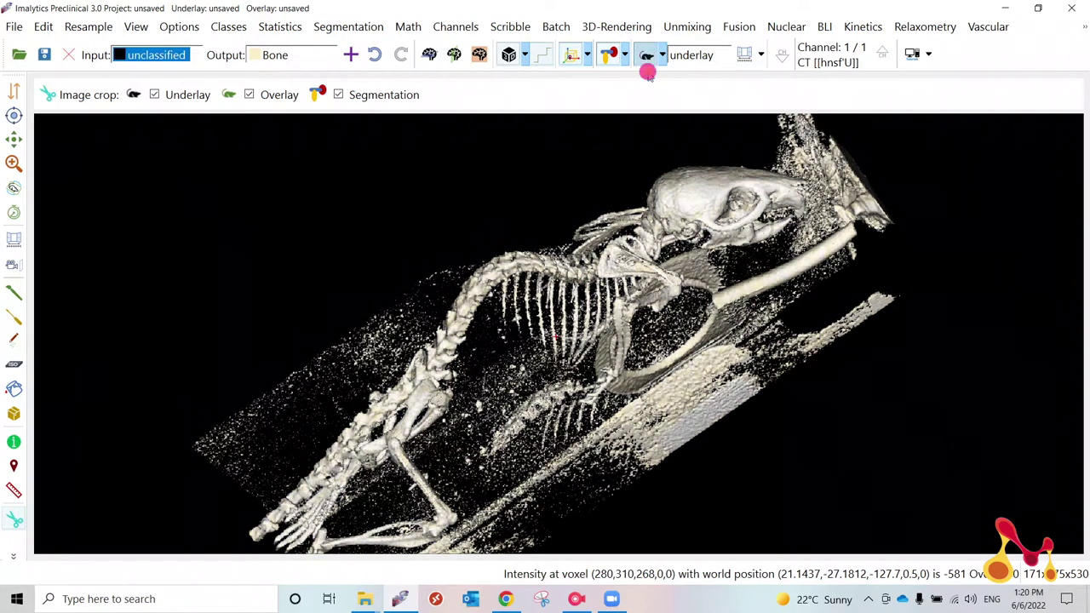
pyautogui.click(647, 58)
pyautogui.click(648, 56)
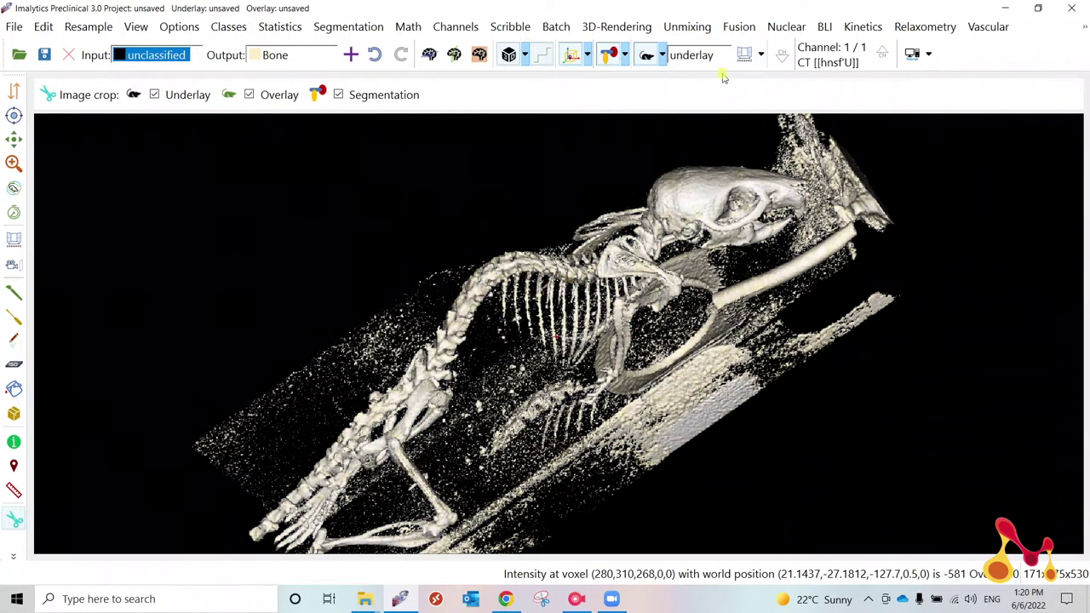
pyautogui.click(648, 54)
pyautogui.scroll(-2, 633, 300)
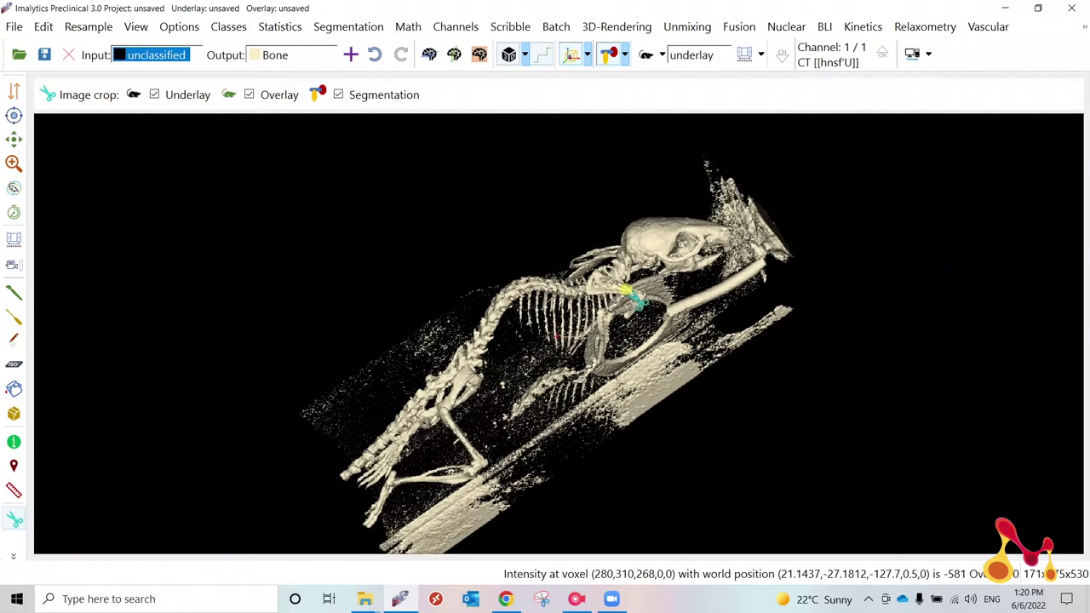
pyautogui.moveTo(761, 279); pyautogui.dragTo(634, 298)
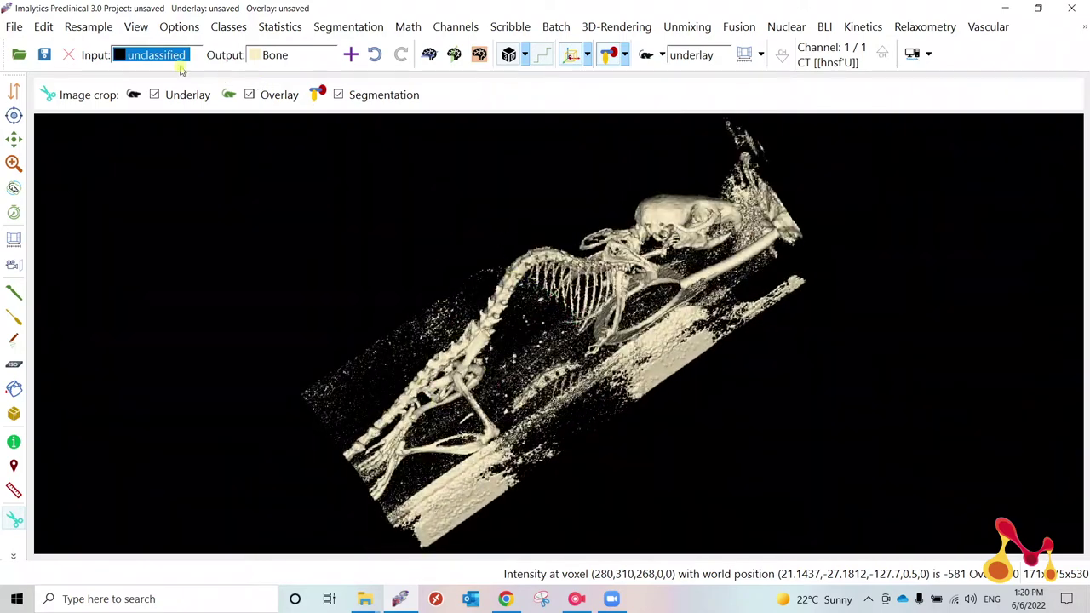
# Set Bone as the input class and unclassified as the output class.
pyautogui.click(154, 57)
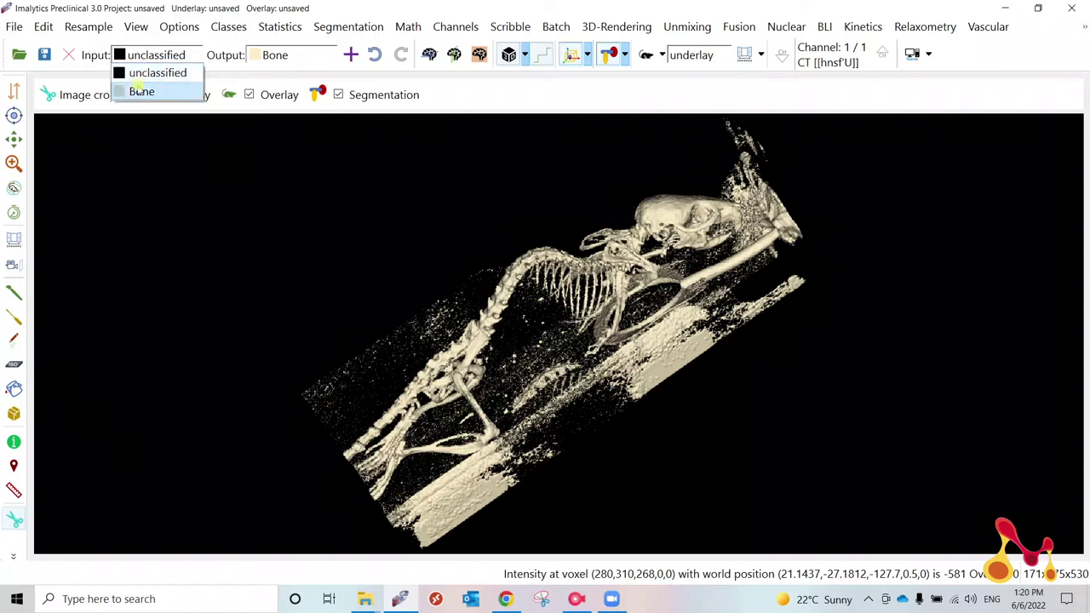
pyautogui.click(138, 90)
pyautogui.click(278, 56)
pyautogui.click(286, 74)
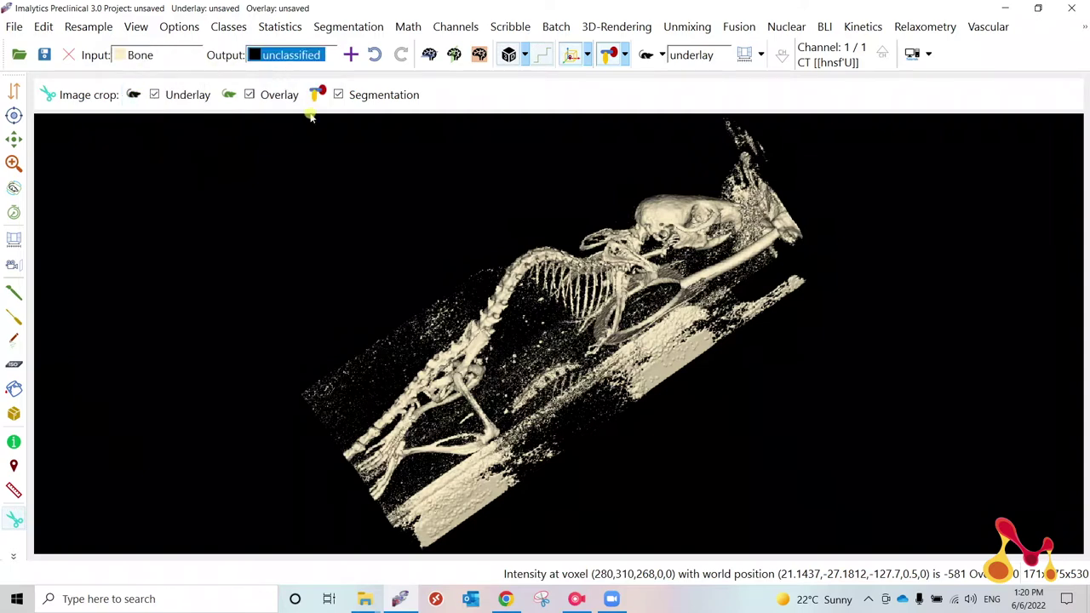
# Find the small components of the Bone class with a maximum volume of 3 mm³ to move them to unclassified.
pyautogui.rightClick(638, 272)
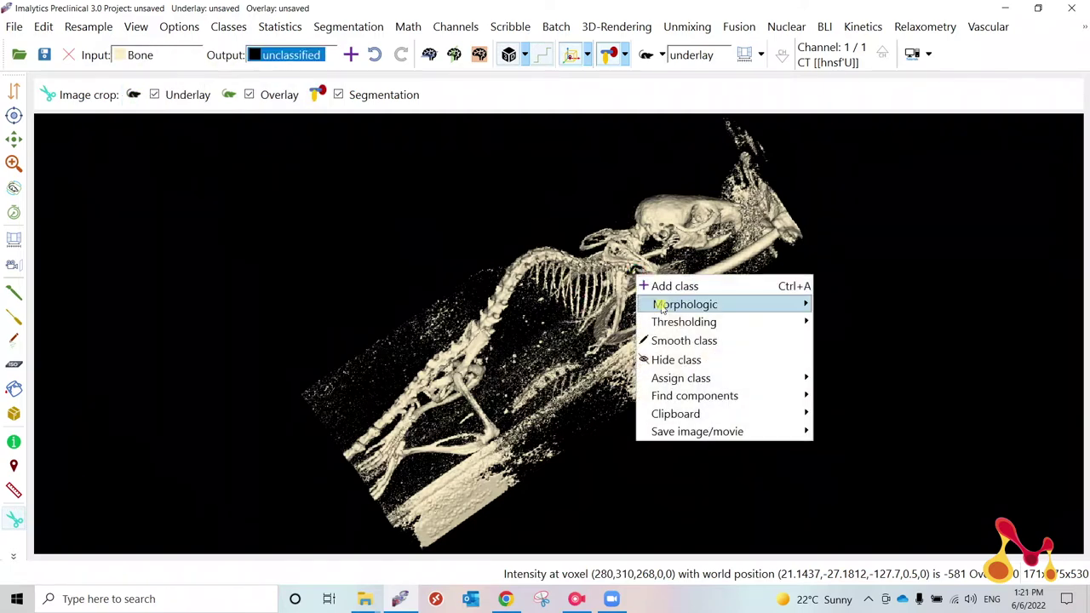
pyautogui.moveTo(679, 391)
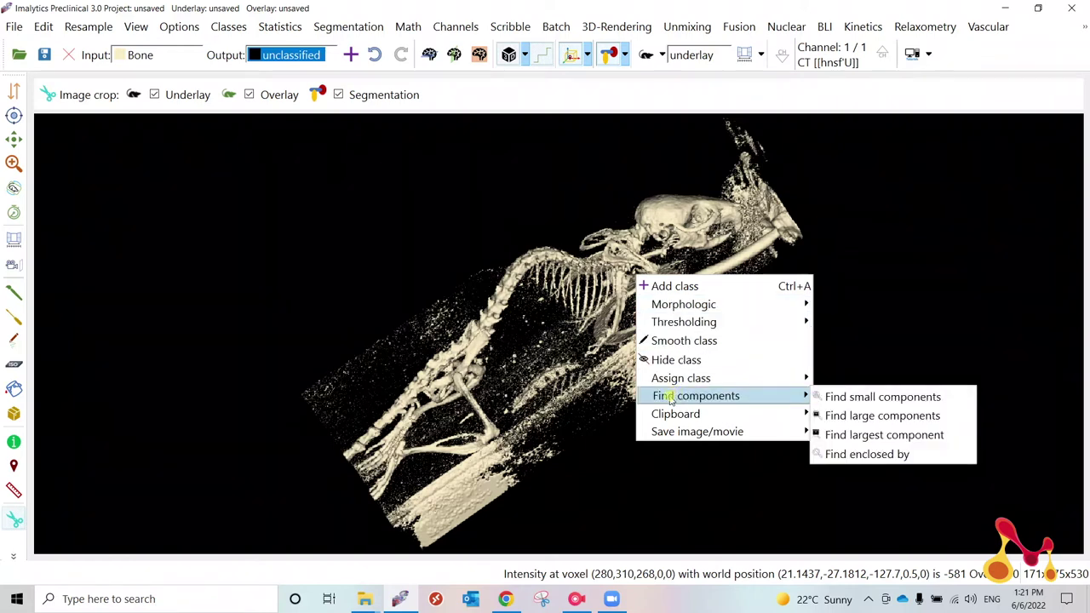
pyautogui.click(830, 397)
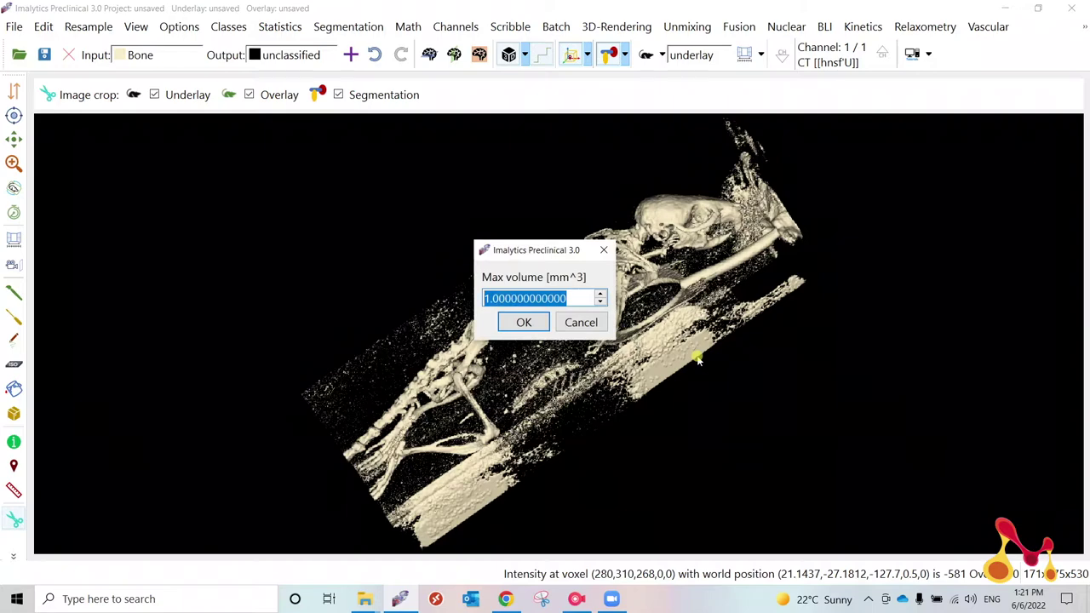
pyautogui.write('3')
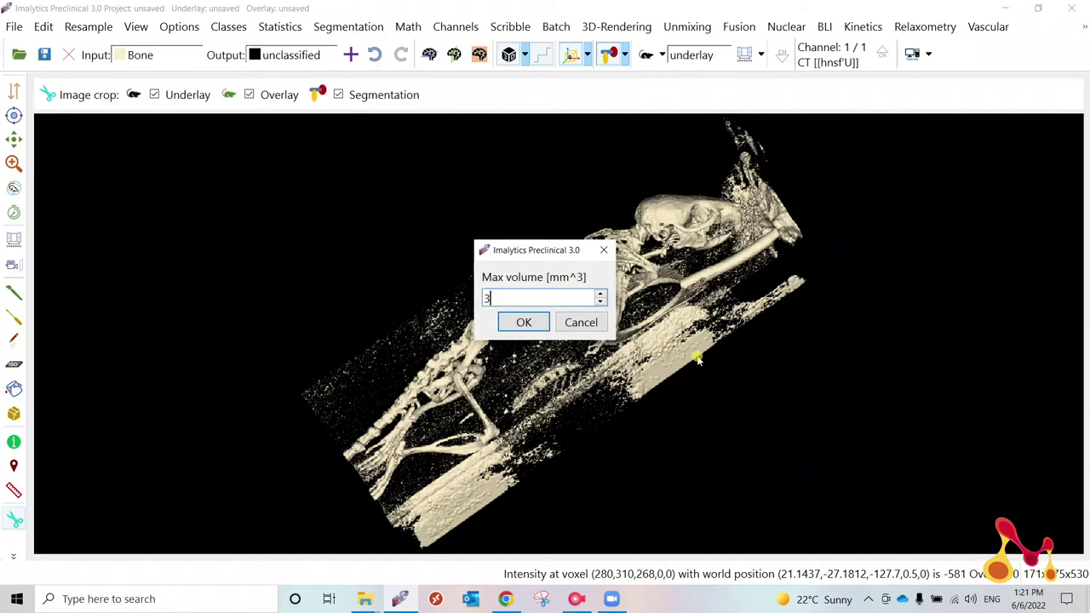
pyautogui.press('Return')
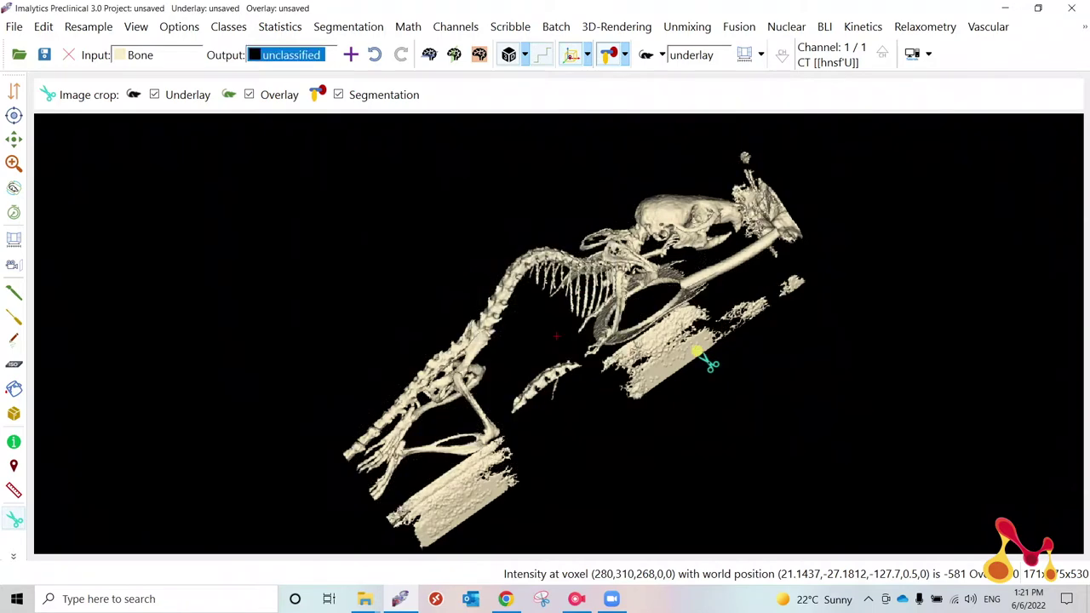
# Remove the loose scanner-bed fragments near the head from the Bone class using Fill region in Unlimited mode.
pyautogui.moveTo(705, 360); pyautogui.dragTo(627, 309)
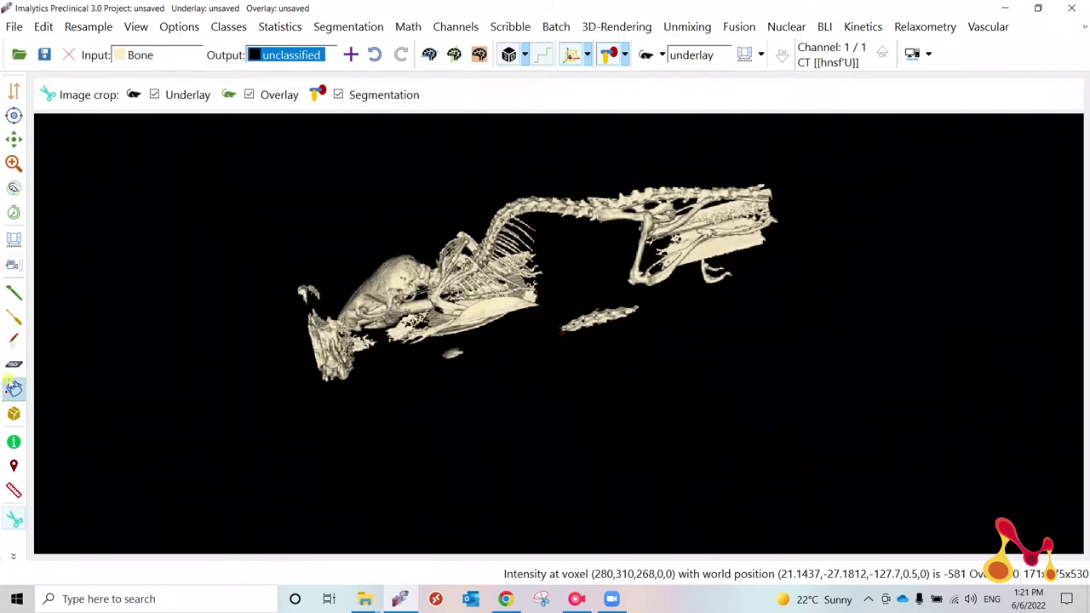
pyautogui.click(14, 389)
pyautogui.moveTo(671, 328); pyautogui.dragTo(565, 246)
pyautogui.moveTo(652, 219); pyautogui.dragTo(387, 217)
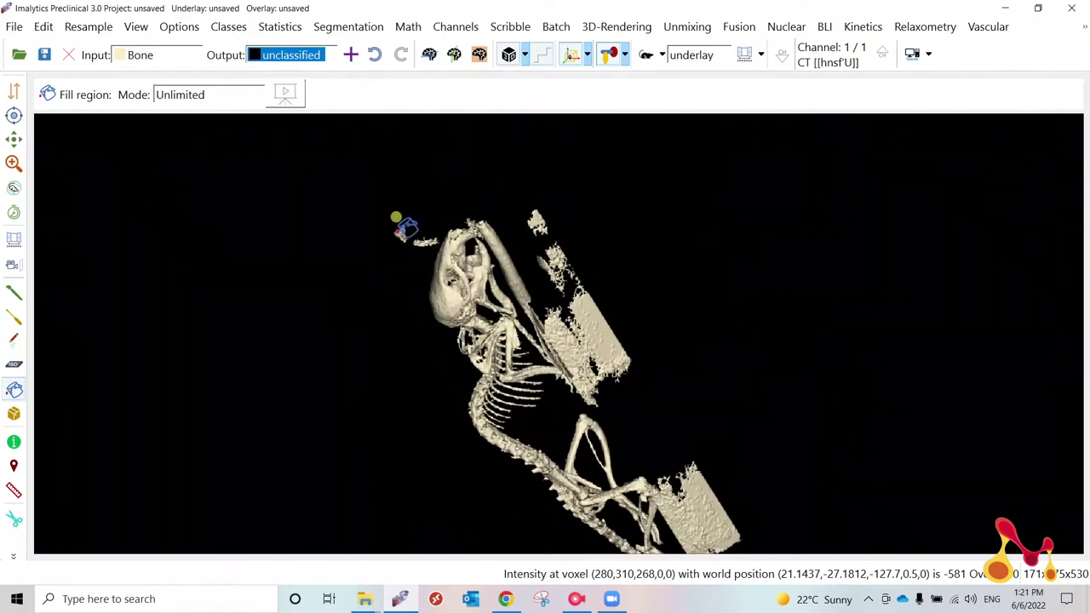
pyautogui.moveTo(538, 251); pyautogui.dragTo(481, 226)
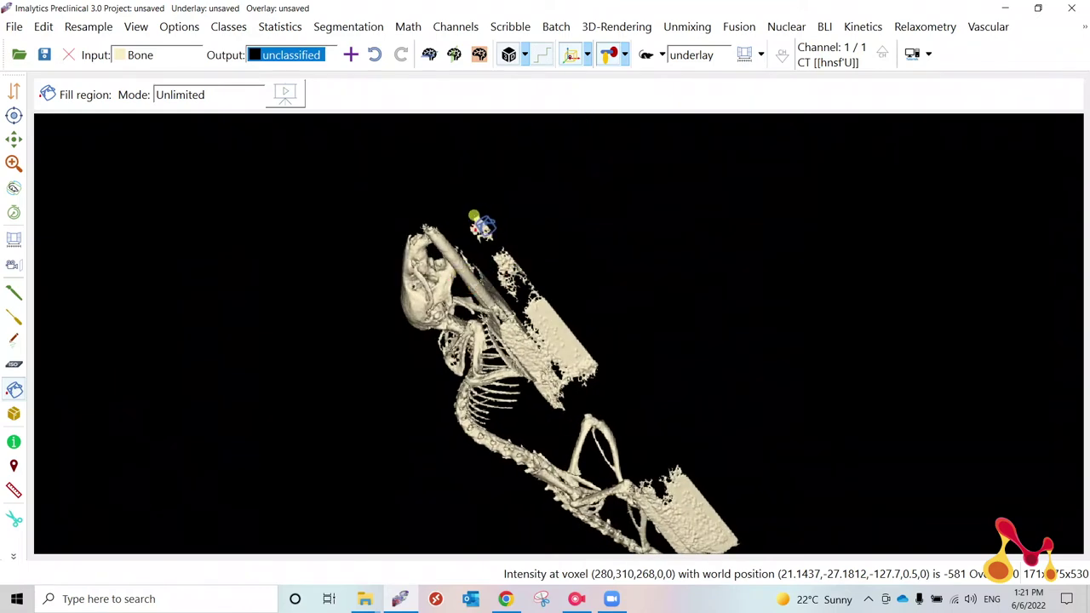
pyautogui.click(586, 316)
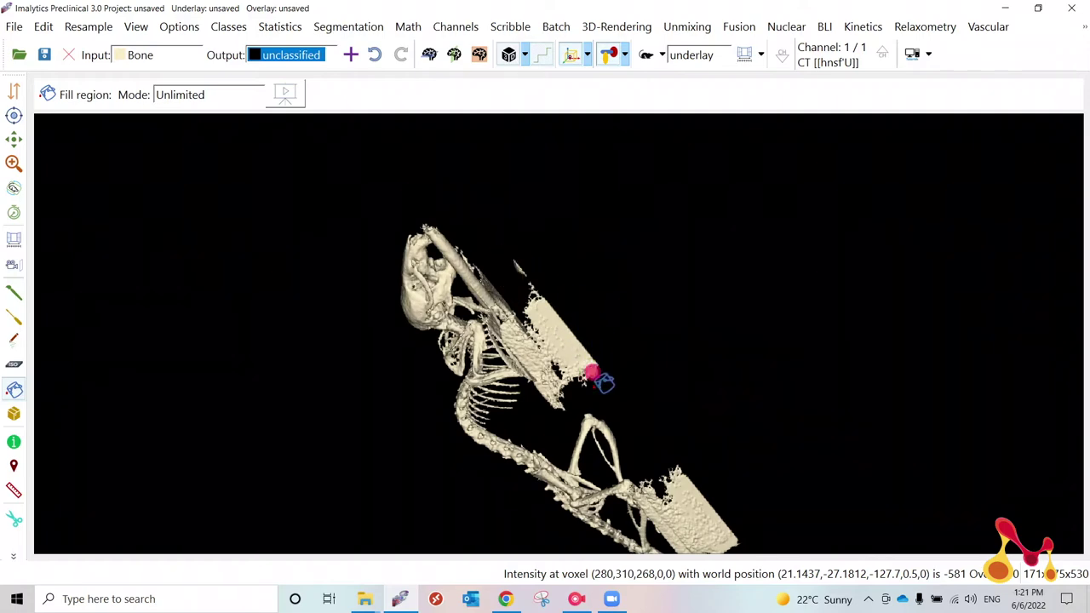
# Cut the lower end of the bed plate beside the front paw out of the Bone class with Draw segmentation.
pyautogui.moveTo(601, 380); pyautogui.dragTo(777, 231)
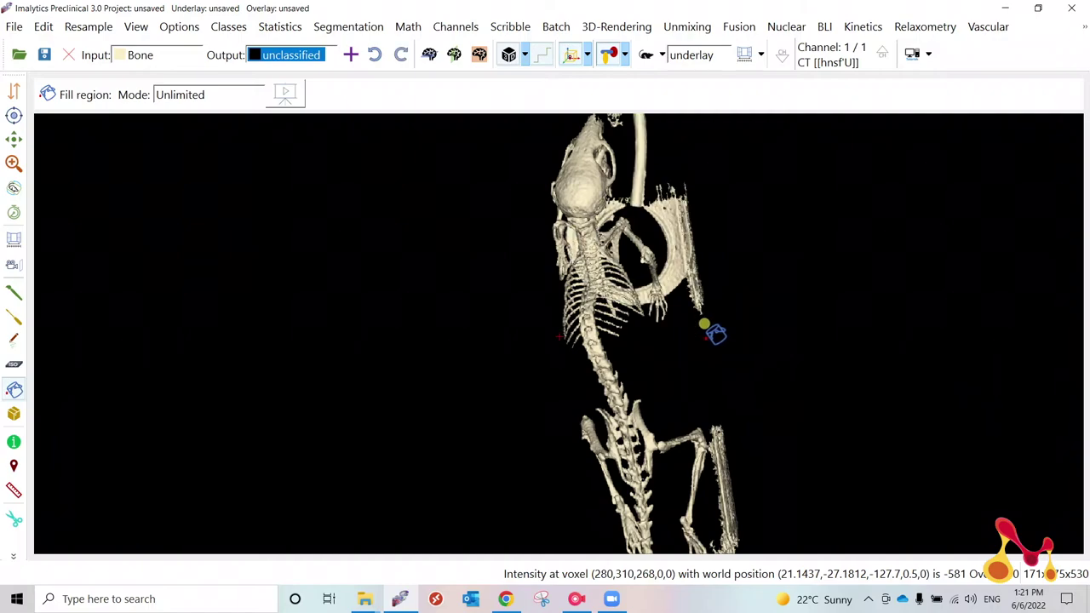
pyautogui.moveTo(712, 331); pyautogui.dragTo(489, 316)
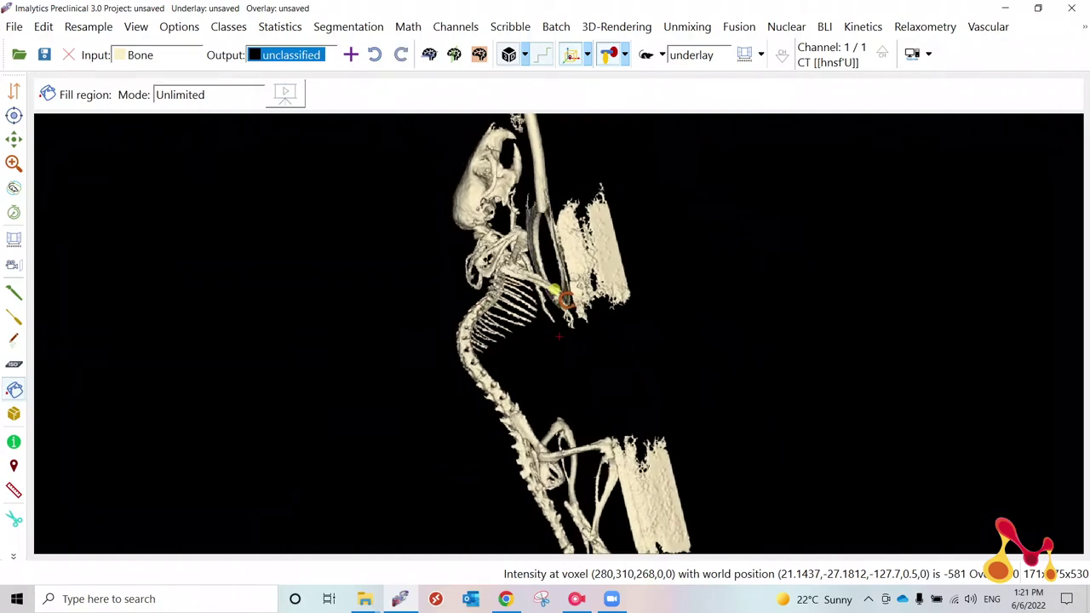
pyautogui.scroll(10, 575, 285)
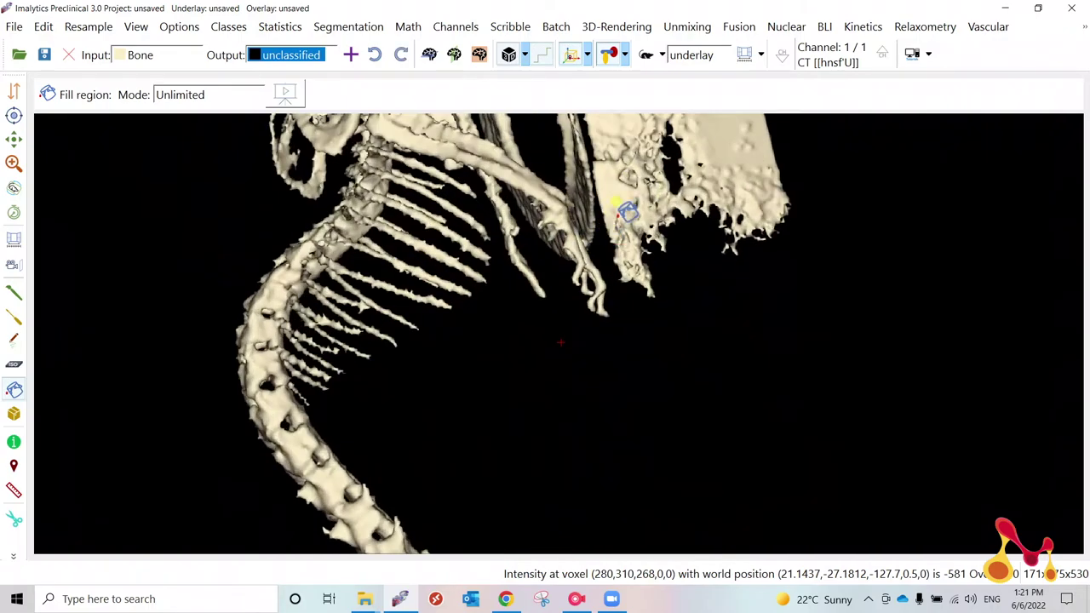
pyautogui.moveTo(529, 266); pyautogui.dragTo(561, 287, button='middle')
pyautogui.moveTo(573, 298); pyautogui.dragTo(552, 263)
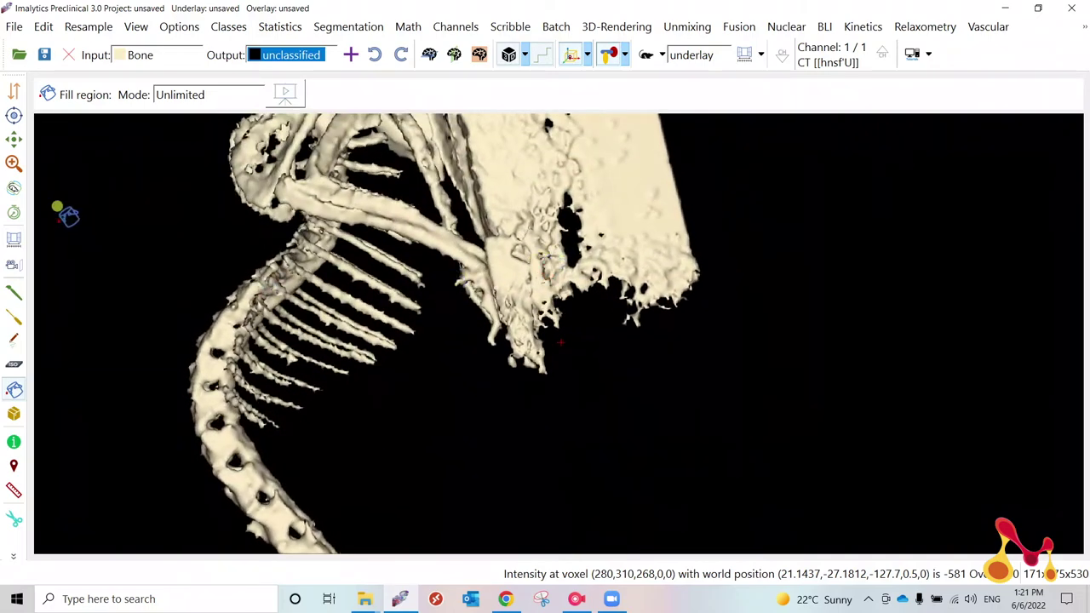
pyautogui.moveTo(395, 358); pyautogui.dragTo(629, 334)
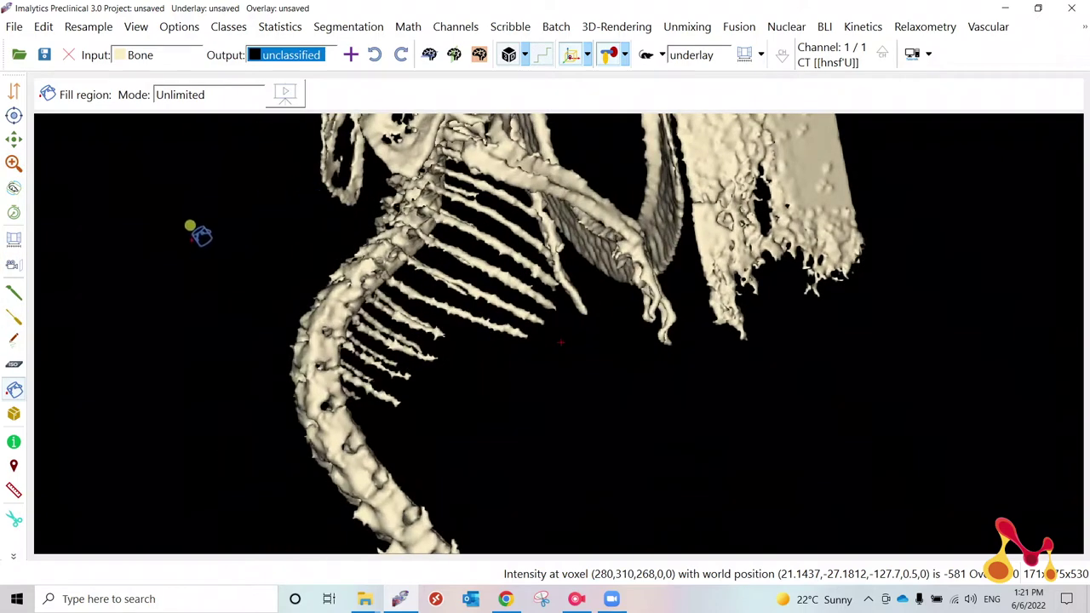
pyautogui.click(13, 292)
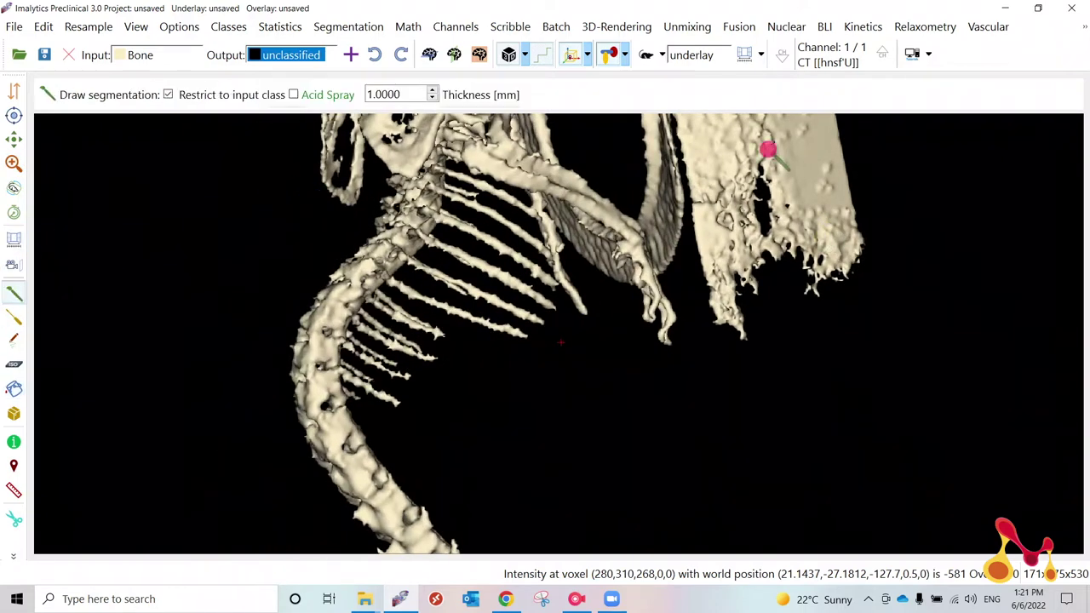
pyautogui.moveTo(768, 150)
pyautogui.mouseDown()
pyautogui.moveTo(714, 309)
pyautogui.moveTo(804, 264)
pyautogui.moveTo(768, 161)
pyautogui.mouseUp()
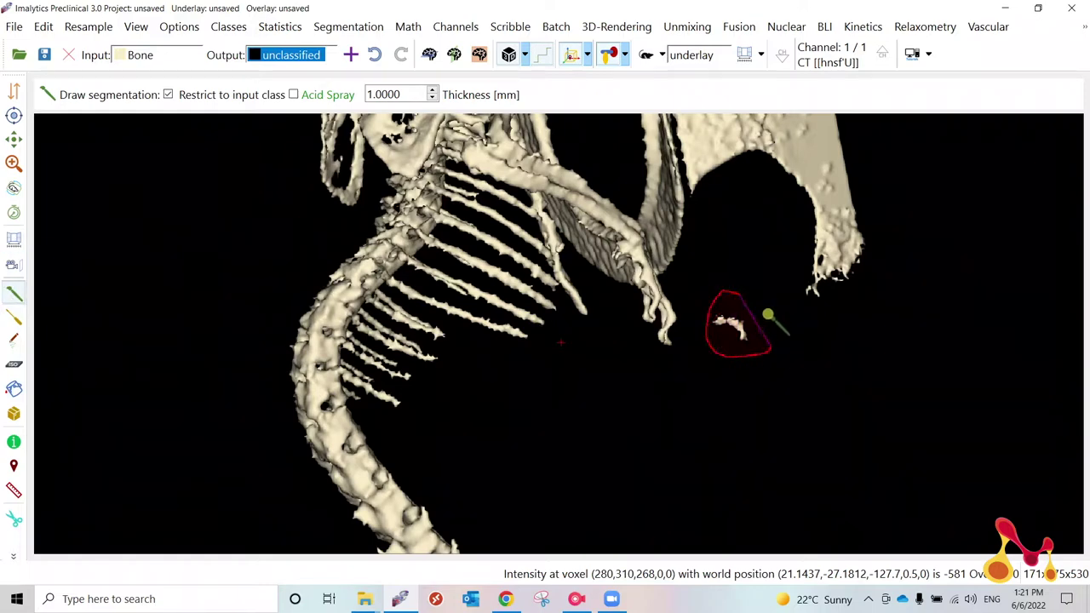
pyautogui.press('super')
pyautogui.press('super')
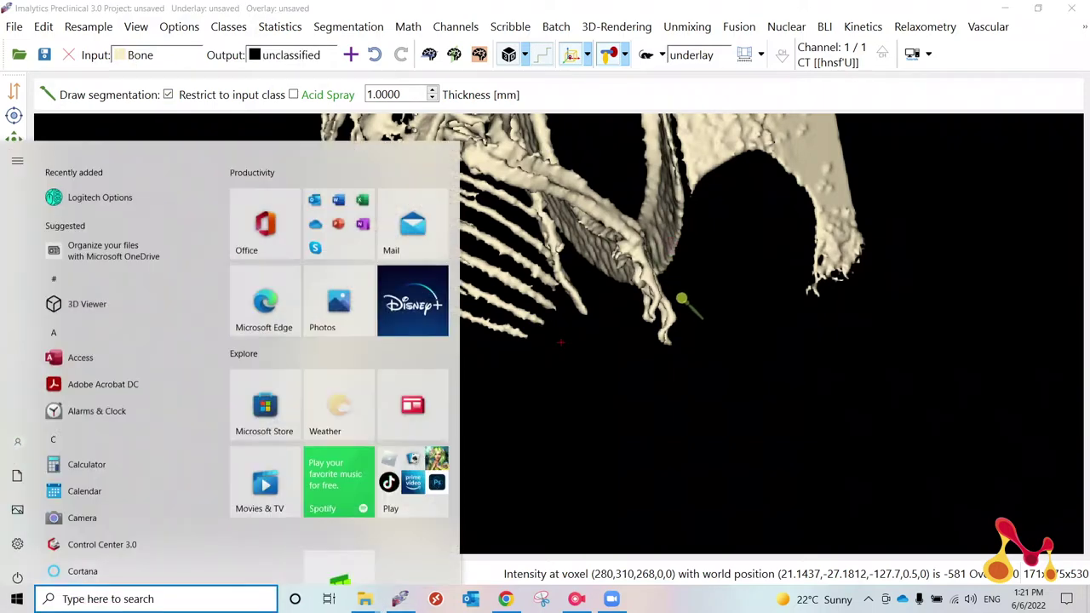
# Outline the strip of holder material touching the front paw and cut it out of the Bone class.
pyautogui.moveTo(634, 354); pyautogui.dragTo(492, 323, button='middle')
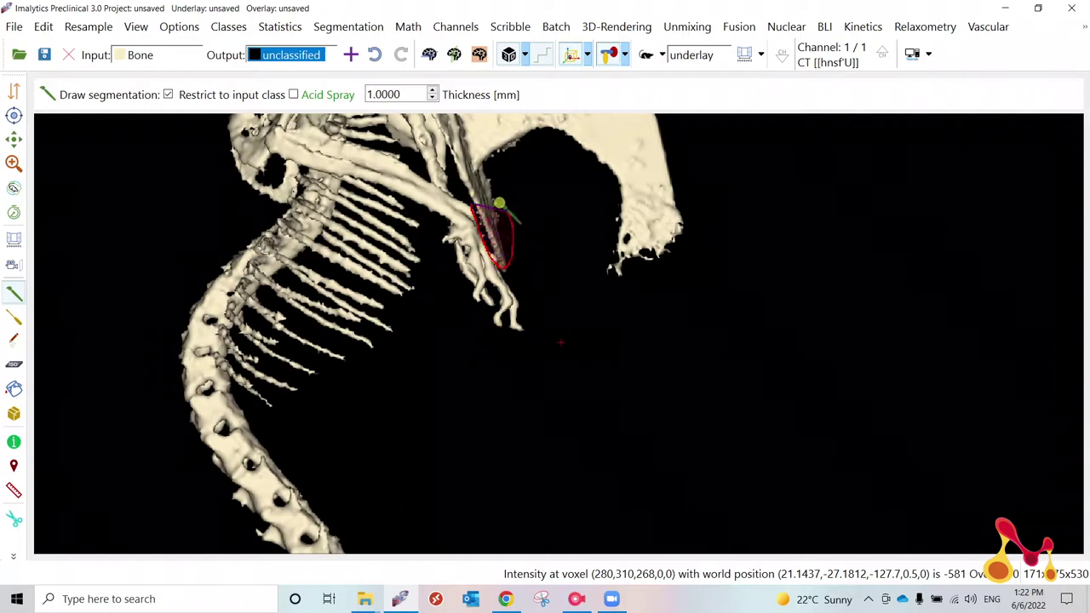
pyautogui.moveTo(604, 257); pyautogui.dragTo(538, 256, button='middle')
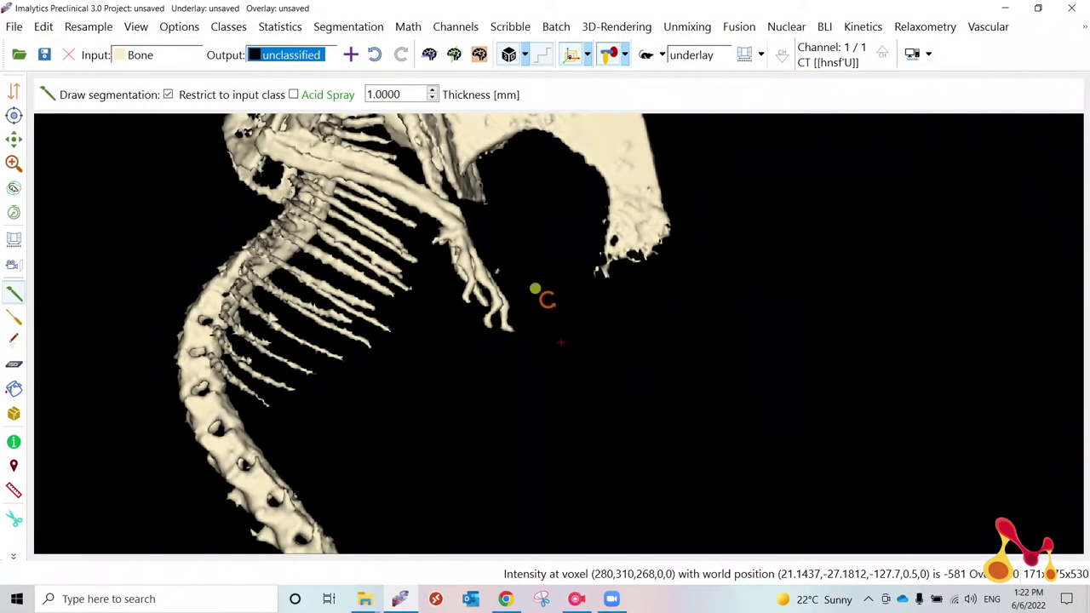
pyautogui.moveTo(545, 298); pyautogui.dragTo(482, 220, button='middle')
# Inspect the contact between snout and tube, and remove the tube and attached bed plate from Bone with Fill region.
pyautogui.scroll(-6, 572, 274)
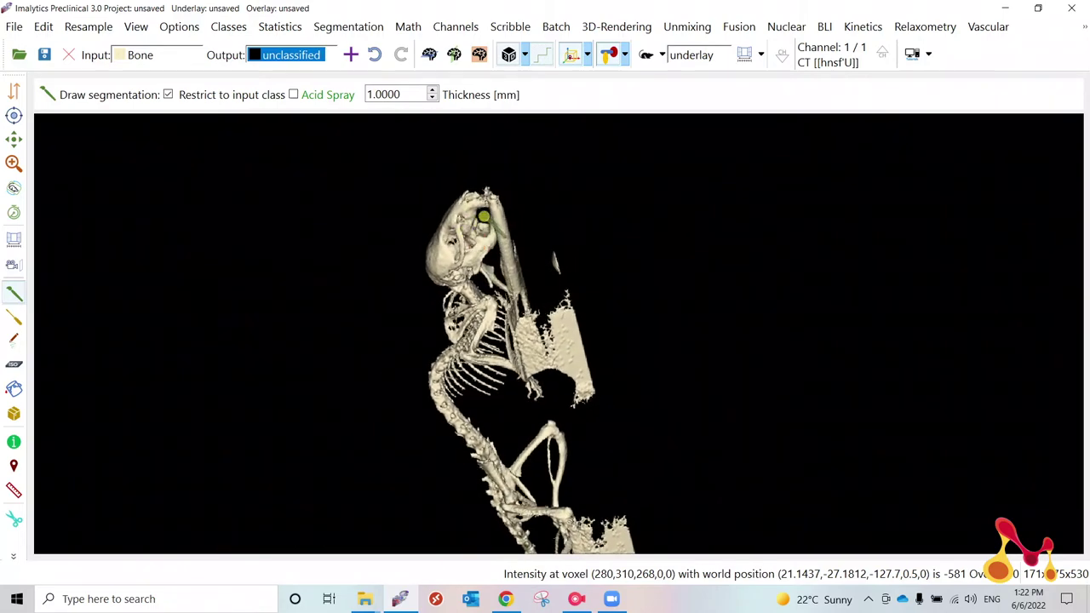
pyautogui.scroll(6, 482, 213)
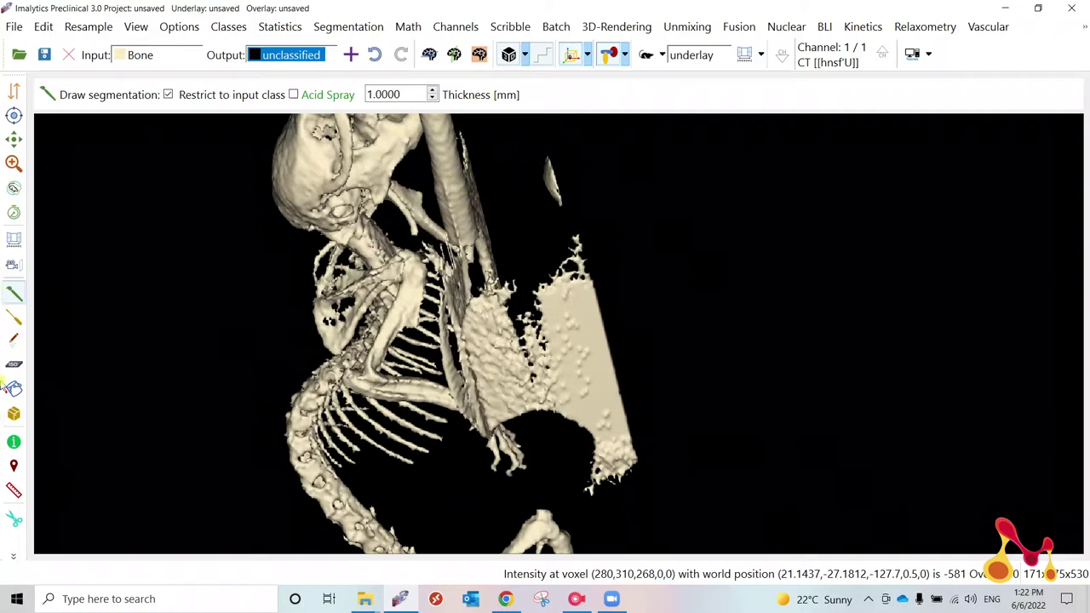
pyautogui.click(12, 141)
pyautogui.moveTo(386, 274); pyautogui.dragTo(509, 472)
pyautogui.scroll(3, 533, 290)
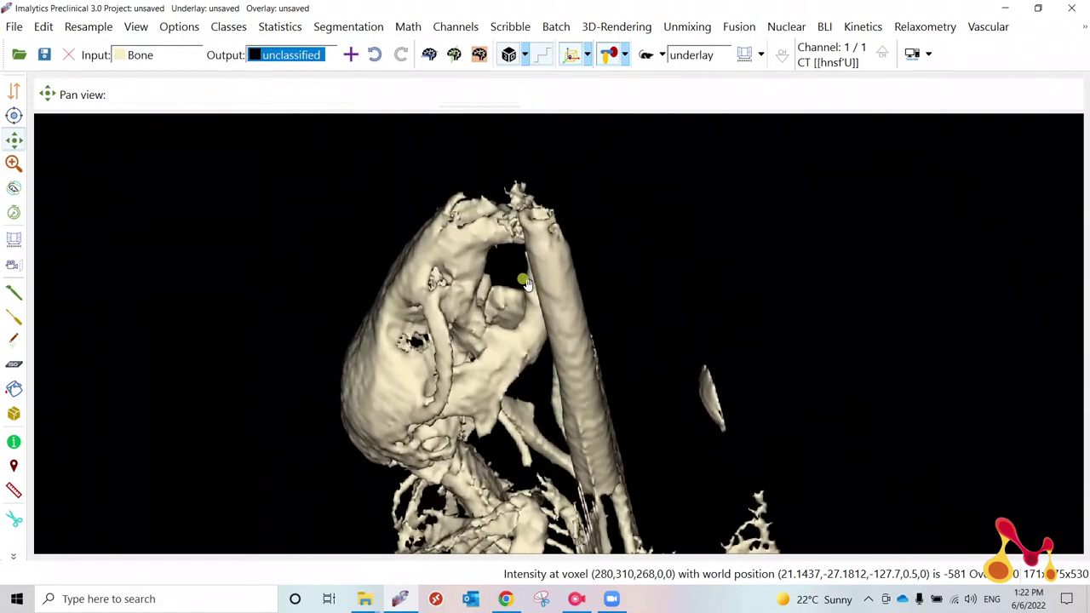
pyautogui.moveTo(525, 284)
pyautogui.mouseDown()
pyautogui.moveTo(676, 286)
pyautogui.moveTo(725, 271)
pyautogui.moveTo(706, 218)
pyautogui.moveTo(676, 280)
pyautogui.moveTo(686, 316)
pyautogui.moveTo(681, 404)
pyautogui.moveTo(366, 268)
pyautogui.mouseUp()
pyautogui.click(13, 389)
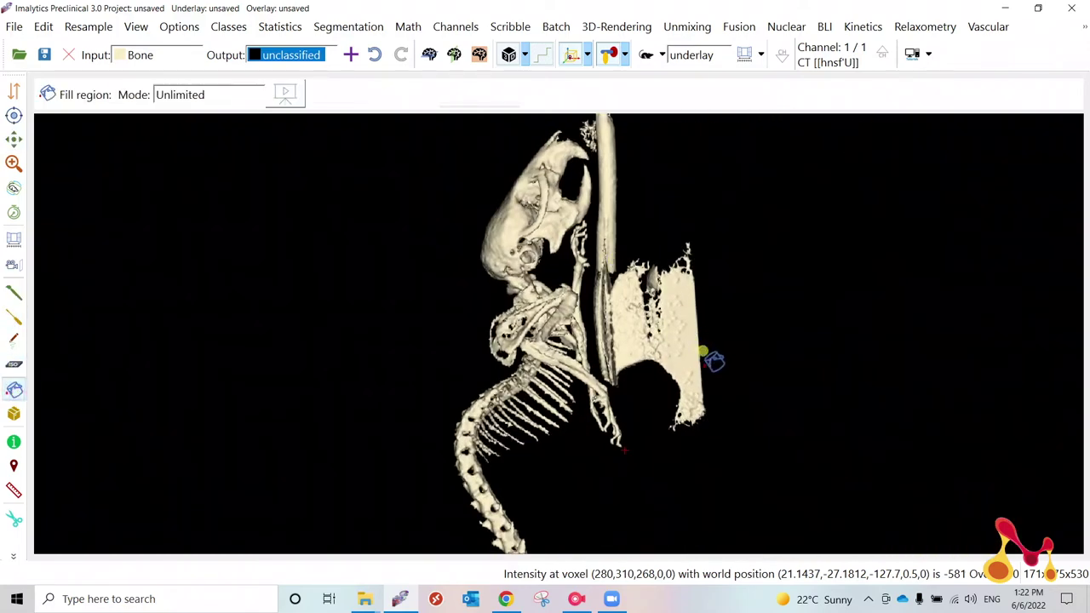
pyautogui.click(681, 328)
# Remove the remaining curved, ribbed piece of the holder beside the front leg from the Bone class with Fill region.
pyautogui.press('super')
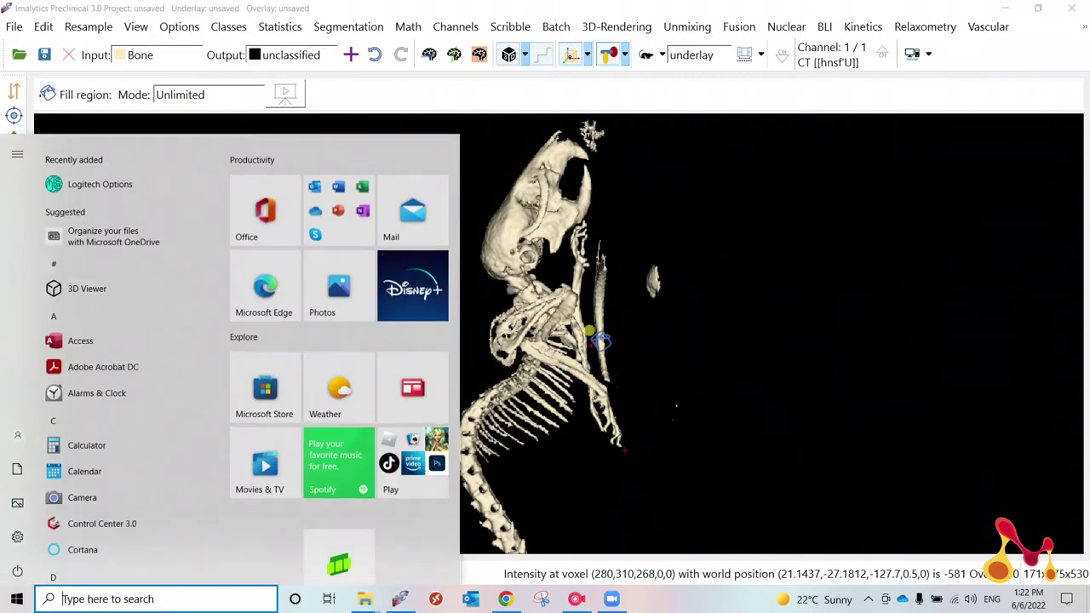
pyautogui.press('Escape')
pyautogui.moveTo(584, 360); pyautogui.dragTo(442, 345)
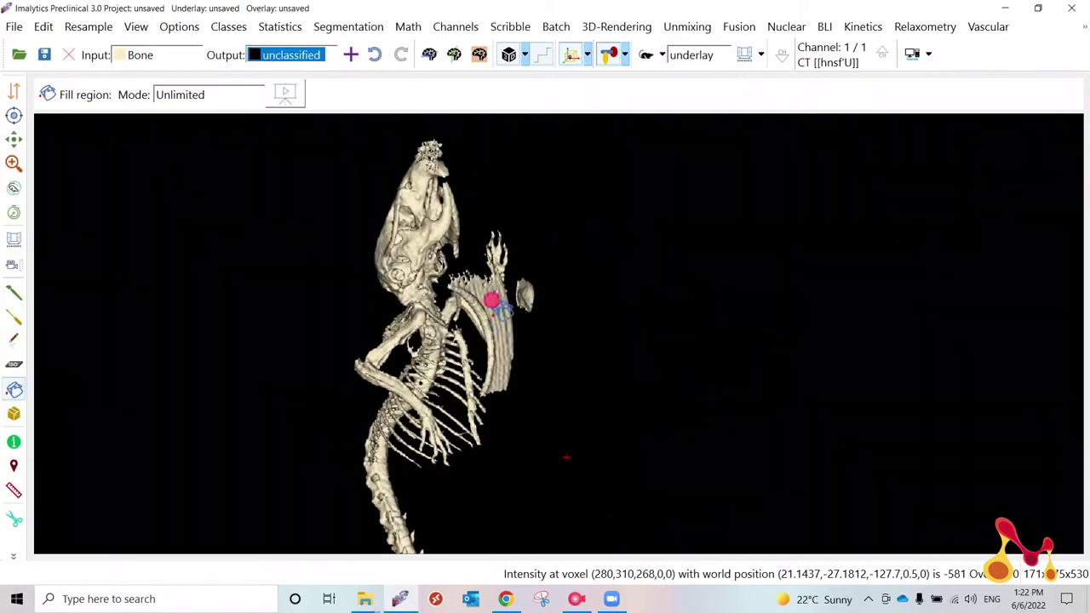
pyautogui.click(493, 302)
pyautogui.moveTo(513, 271); pyautogui.dragTo(404, 306)
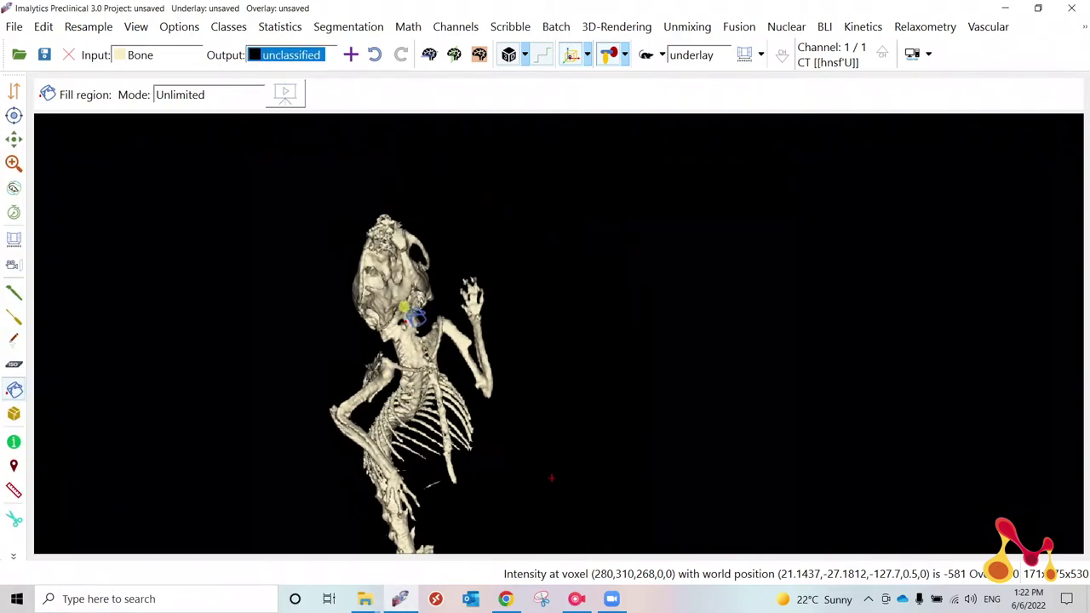
# Try to remove the residue at the tip of the snout with Fill region, and undo that fill.
pyautogui.click(380, 221)
pyautogui.moveTo(417, 219); pyautogui.dragTo(329, 282, button='middle')
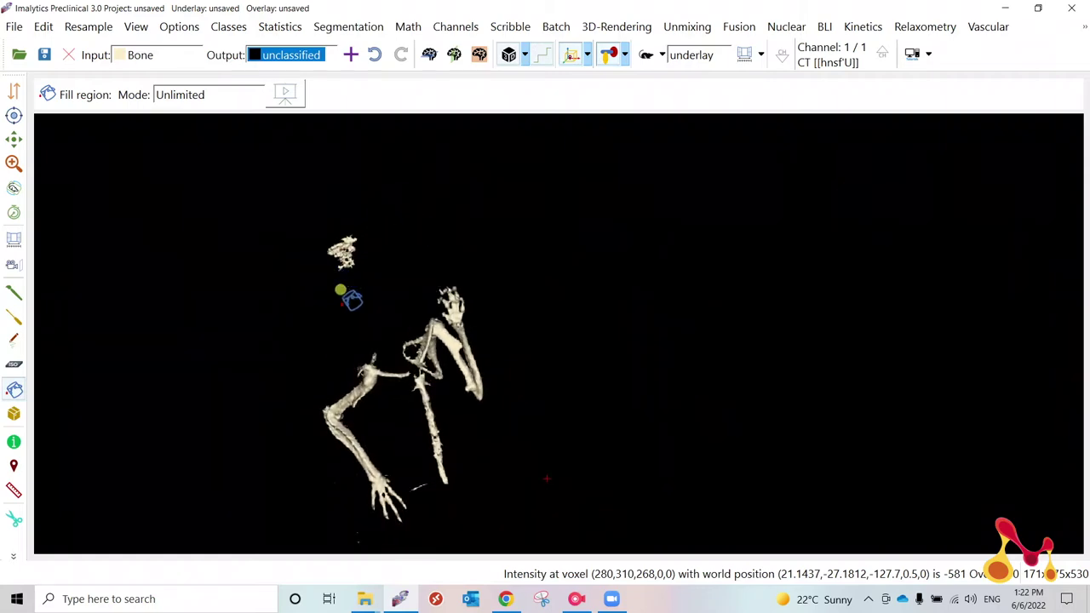
pyautogui.hotkey('ctrl', 'z')
pyautogui.moveTo(387, 274); pyautogui.dragTo(294, 280)
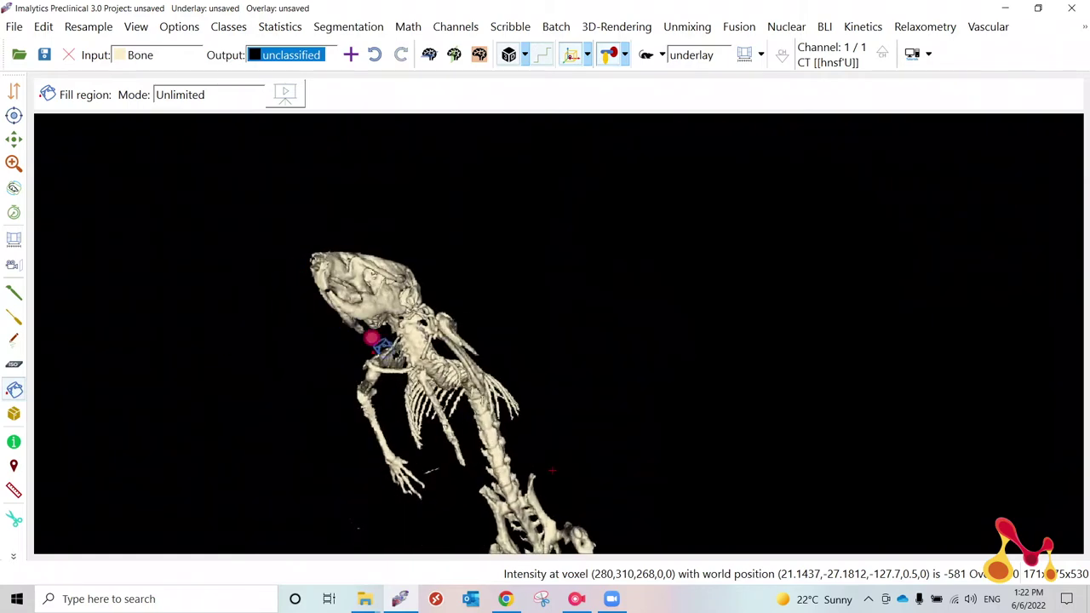
pyautogui.moveTo(464, 454); pyautogui.dragTo(498, 461)
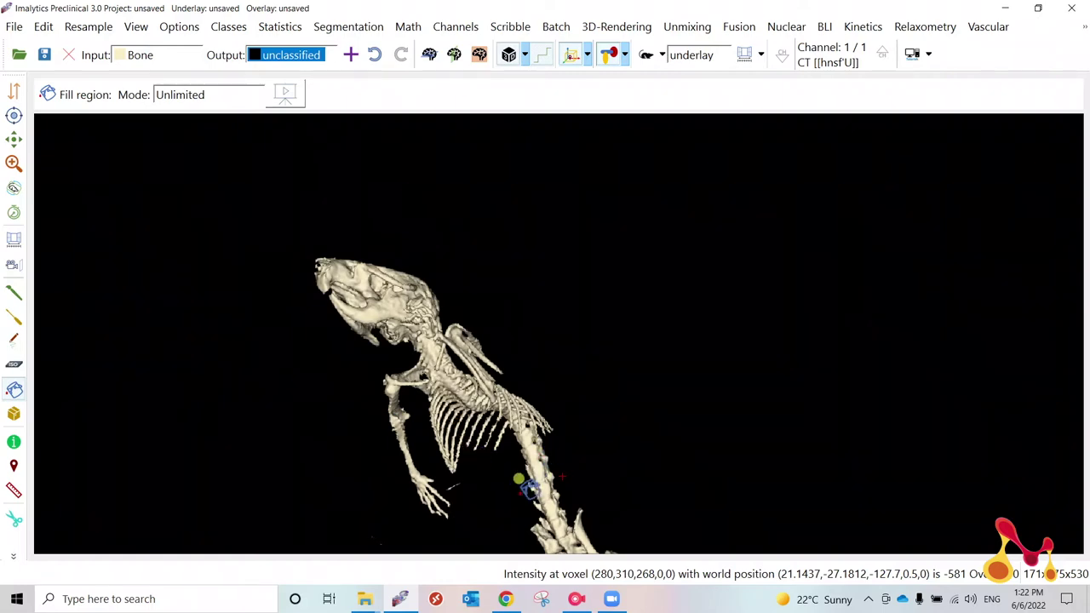
# Try to remove the holder plate touching the hind leg from the Bone class with Fill region, and undo that fill.
pyautogui.moveTo(518, 479); pyautogui.dragTo(341, 298)
pyautogui.click(635, 469)
pyautogui.hotkey('ctrl', 'z')
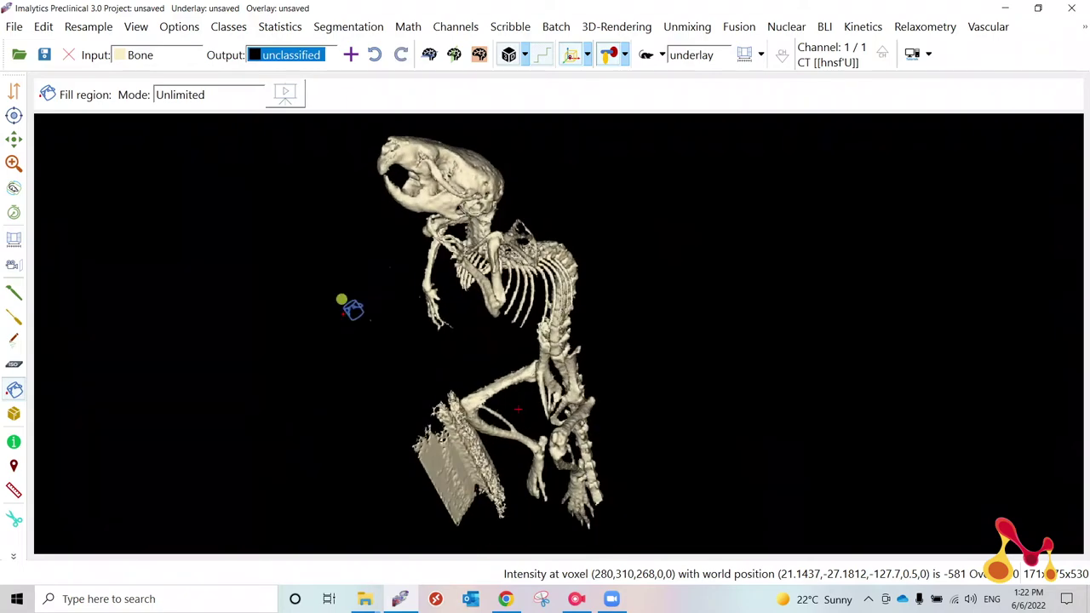
# Cut the contact between the rough holder plate and the knee of the hind leg with Draw segmentation.
pyautogui.click(14, 140)
pyautogui.moveTo(504, 422); pyautogui.dragTo(622, 282)
pyautogui.scroll(5, 488, 212)
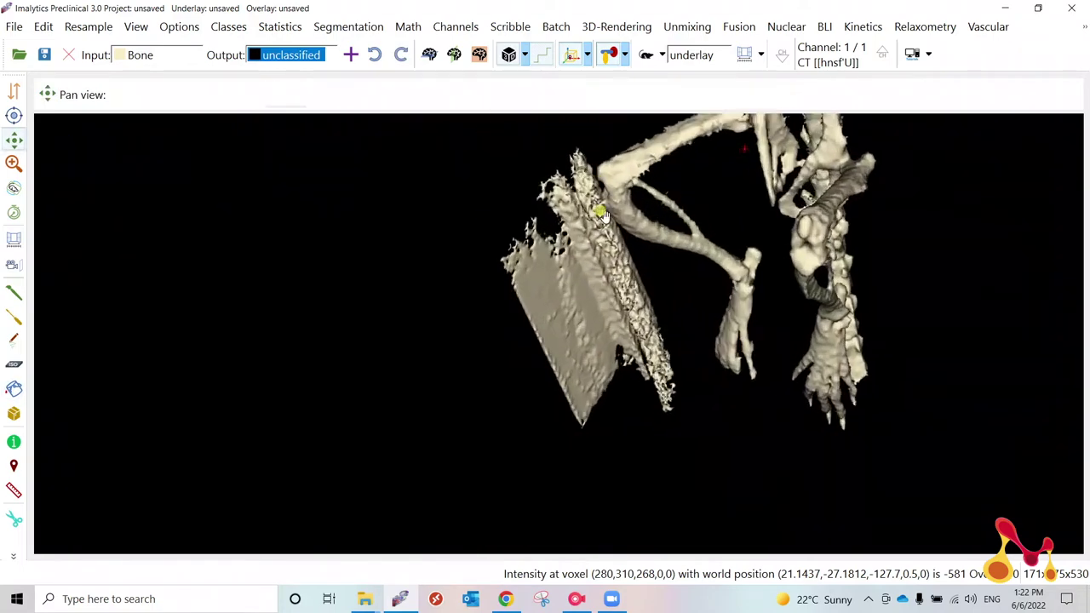
pyautogui.scroll(2, 601, 212)
pyautogui.moveTo(640, 176); pyautogui.dragTo(652, 143, button='middle')
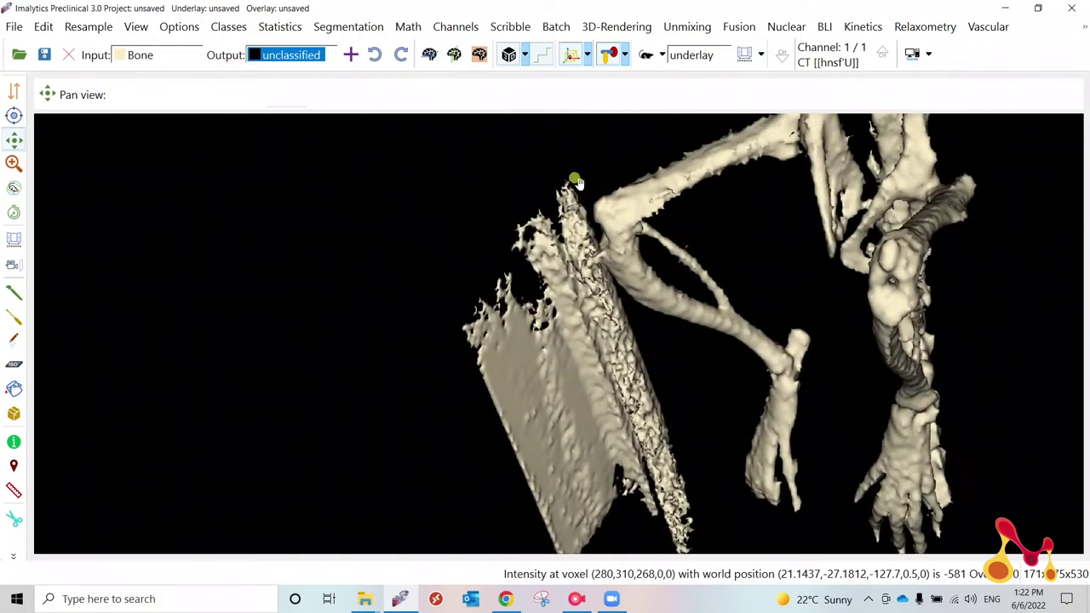
pyautogui.moveTo(490, 373); pyautogui.dragTo(570, 364)
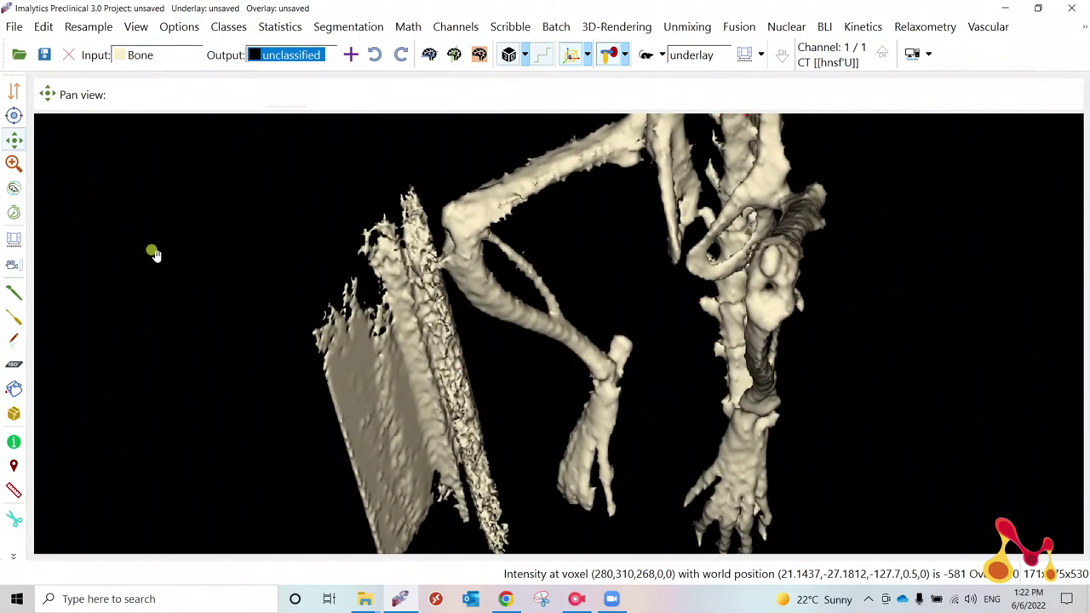
pyautogui.click(13, 292)
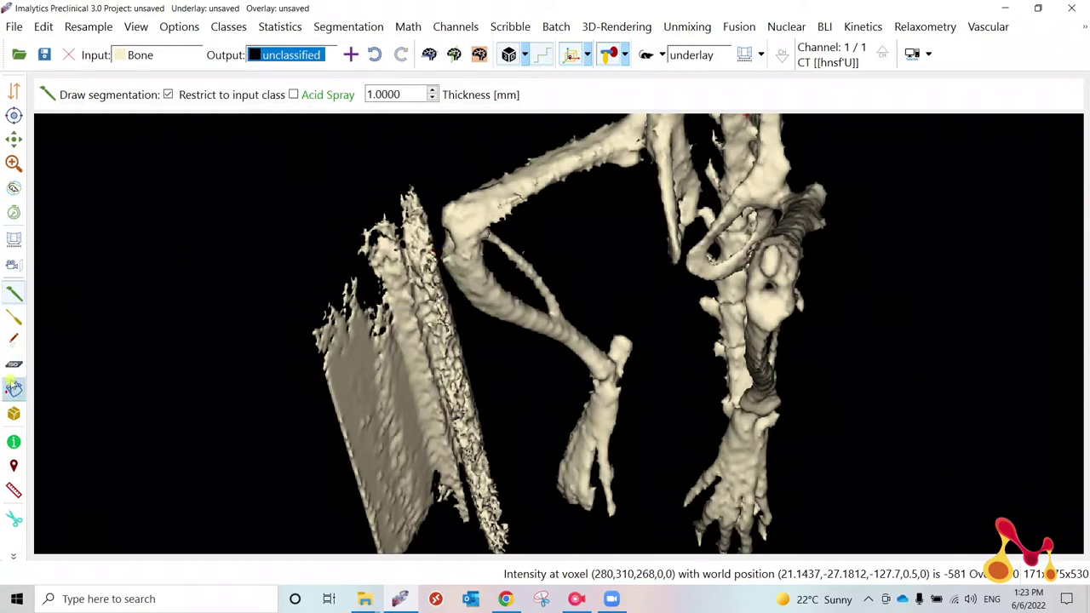
# Remove the detached holder plate from the Bone class with Fill region, and inspect the cleaned skeleton from several sides.
pyautogui.click(13, 387)
pyautogui.scroll(-4, 583, 315)
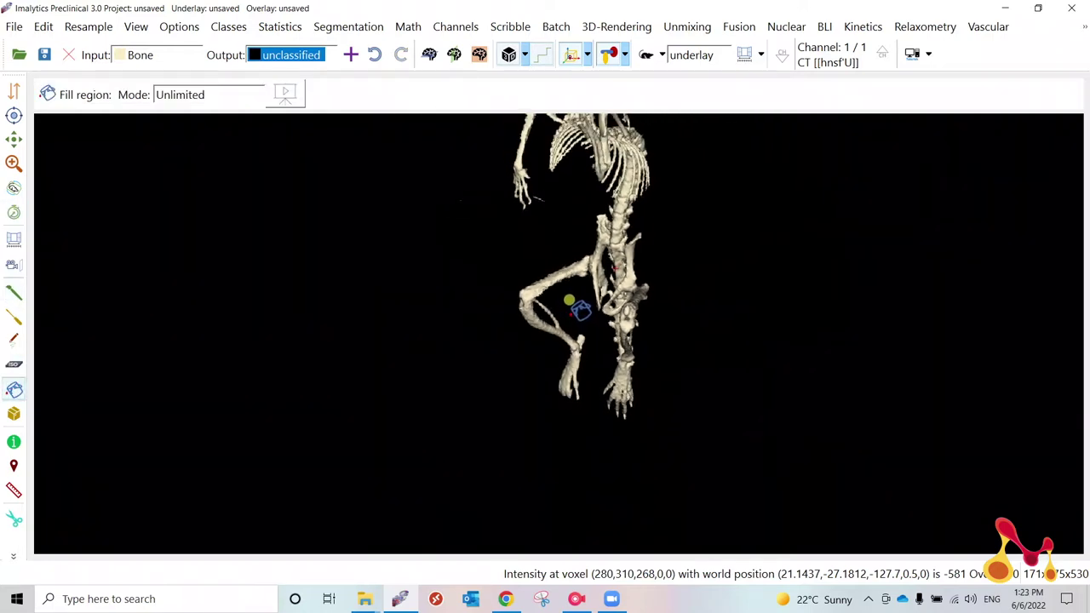
pyautogui.moveTo(596, 267); pyautogui.dragTo(419, 303, button='middle')
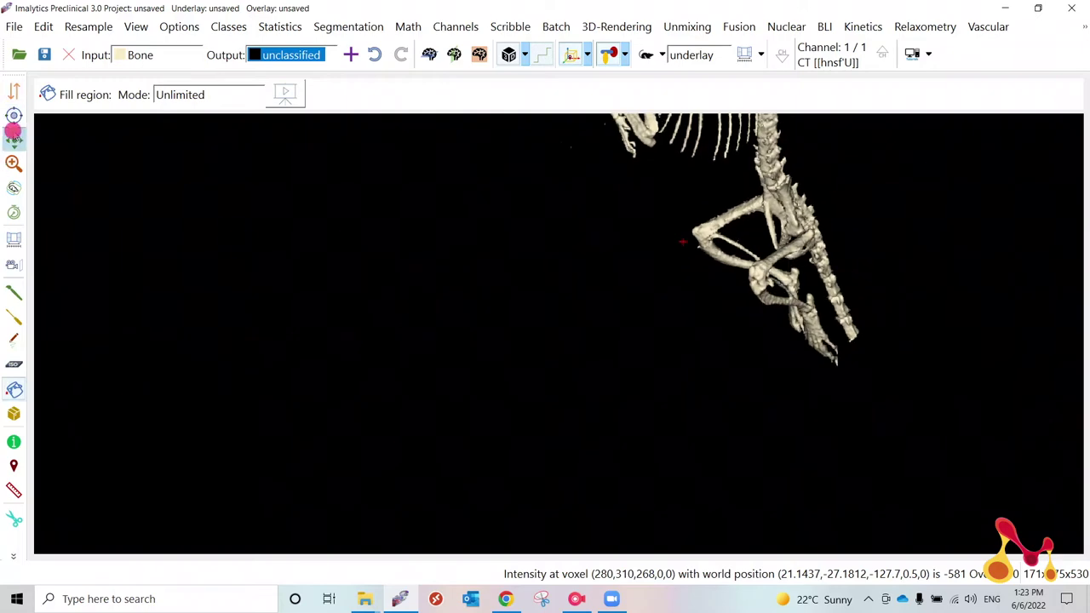
pyautogui.click(13, 135)
pyautogui.moveTo(770, 261); pyautogui.dragTo(559, 381)
pyautogui.moveTo(626, 332); pyautogui.dragTo(627, 406)
pyautogui.moveTo(574, 337); pyautogui.dragTo(561, 362, button='middle')
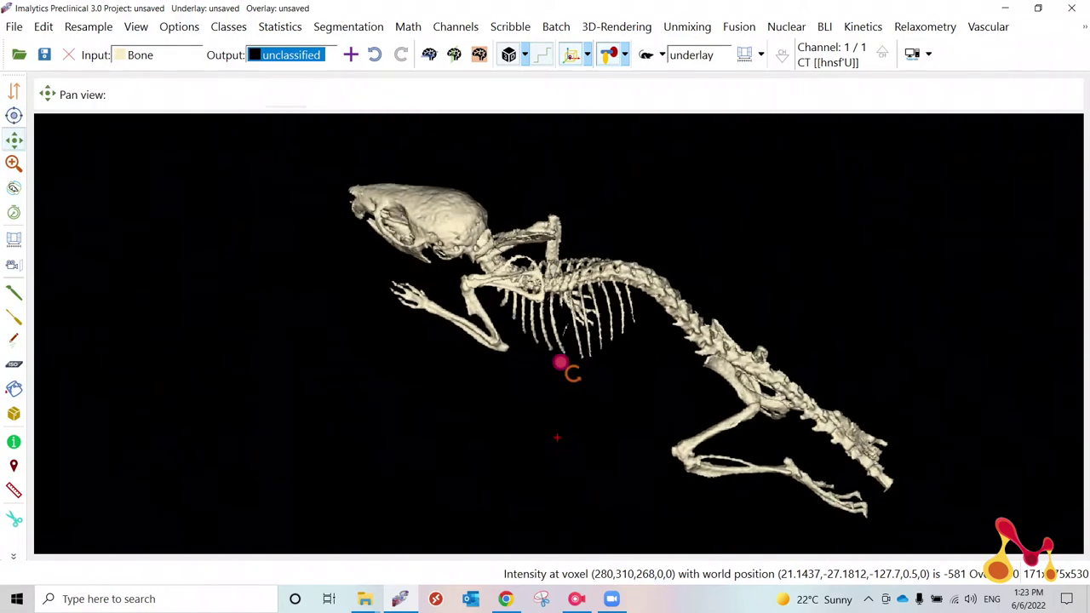
pyautogui.moveTo(561, 364); pyautogui.dragTo(654, 388)
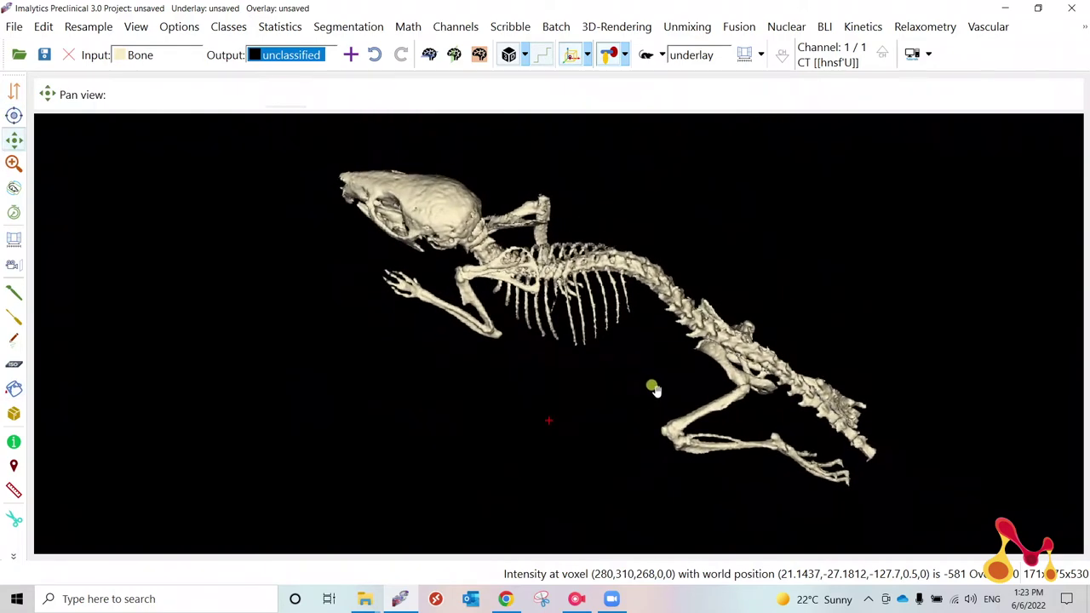
# Show only the axial and coronal slices with the CT underlay, and adjust the CT windowing to brighten the soft tissue.
pyautogui.click(454, 54)
pyautogui.click(479, 55)
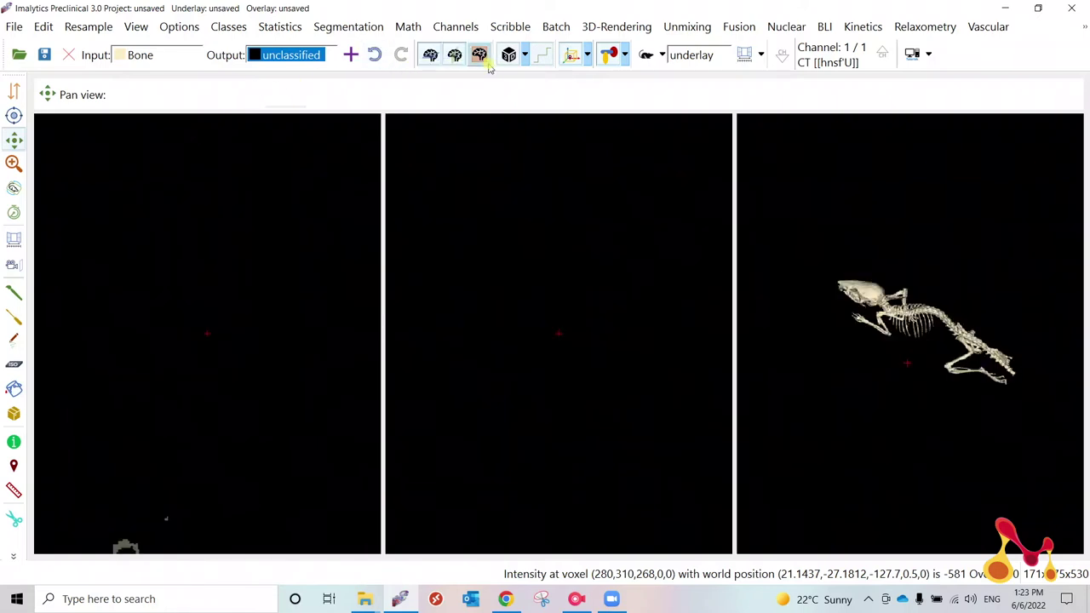
pyautogui.click(507, 53)
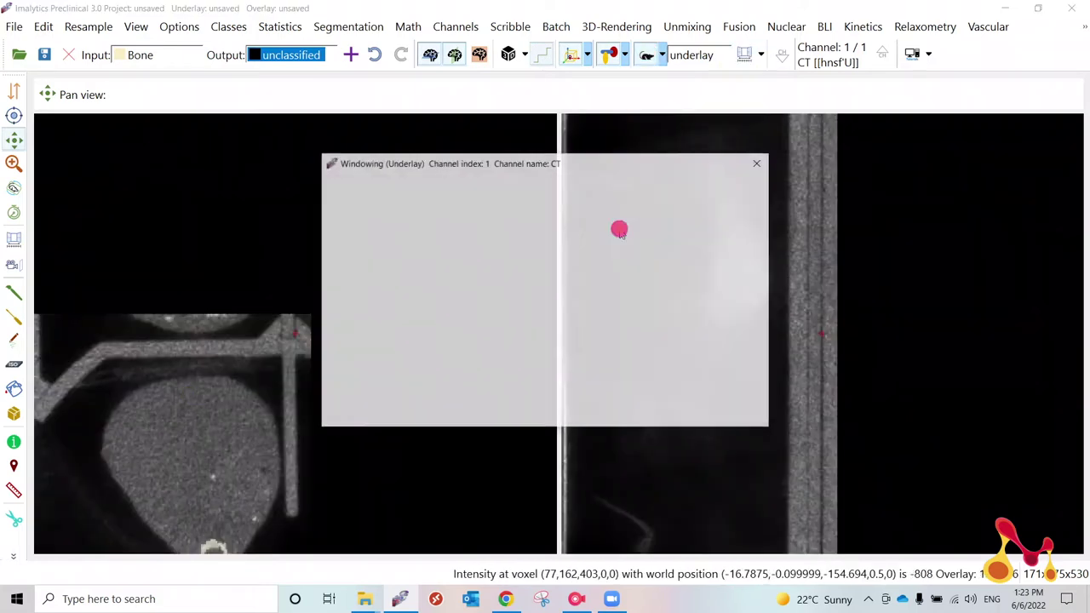
pyautogui.moveTo(609, 169); pyautogui.dragTo(636, 157)
pyautogui.moveTo(383, 209); pyautogui.dragTo(375, 208)
pyautogui.click(749, 391)
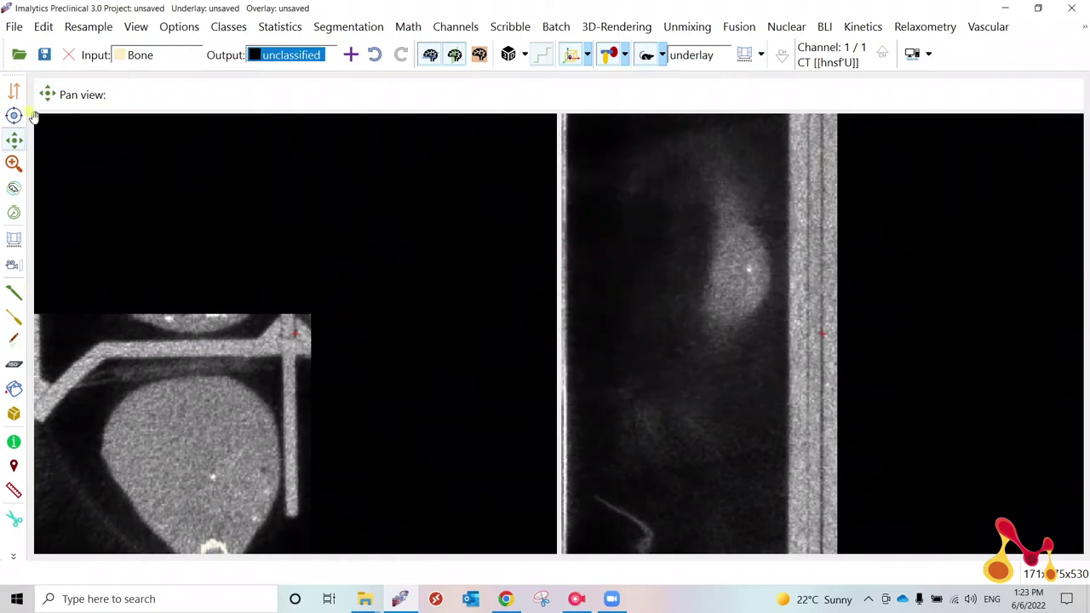
# Browse the axial slices through the thorax and examine the heart's extent in the enlarged axial and coronal views.
pyautogui.scroll(-15, 194, 455)
pyautogui.scroll(-20, 203, 449)
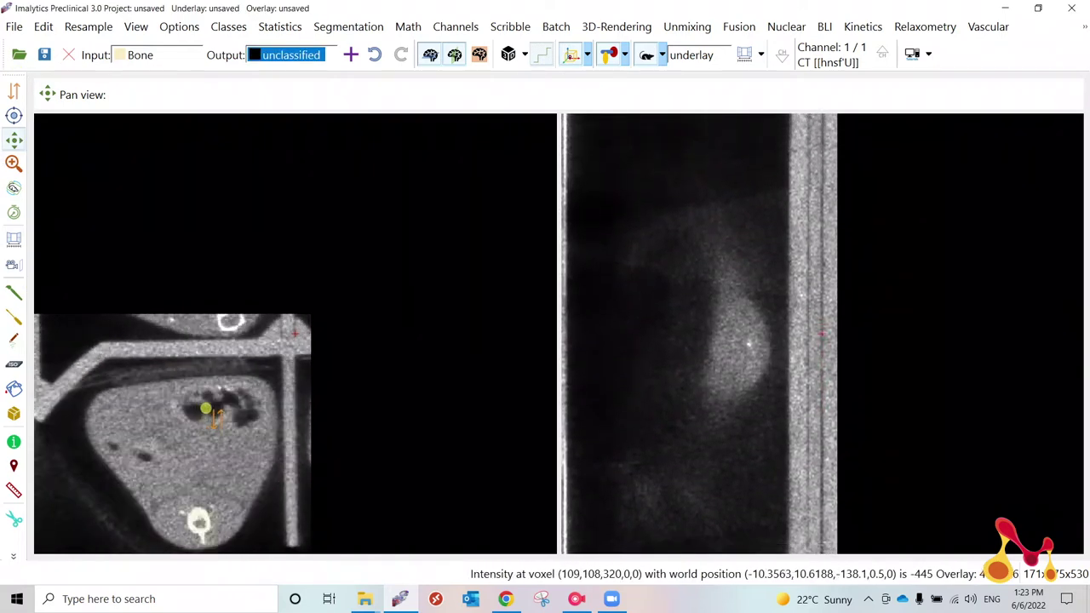
pyautogui.scroll(20, 213, 422)
pyautogui.click(204, 430)
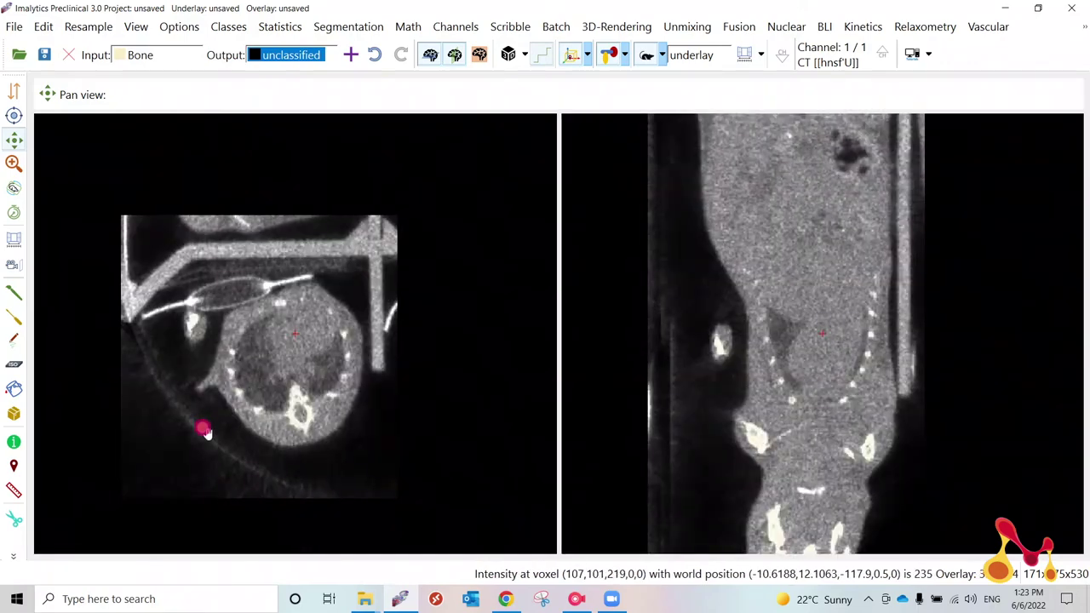
pyautogui.scroll(-9, 280, 360)
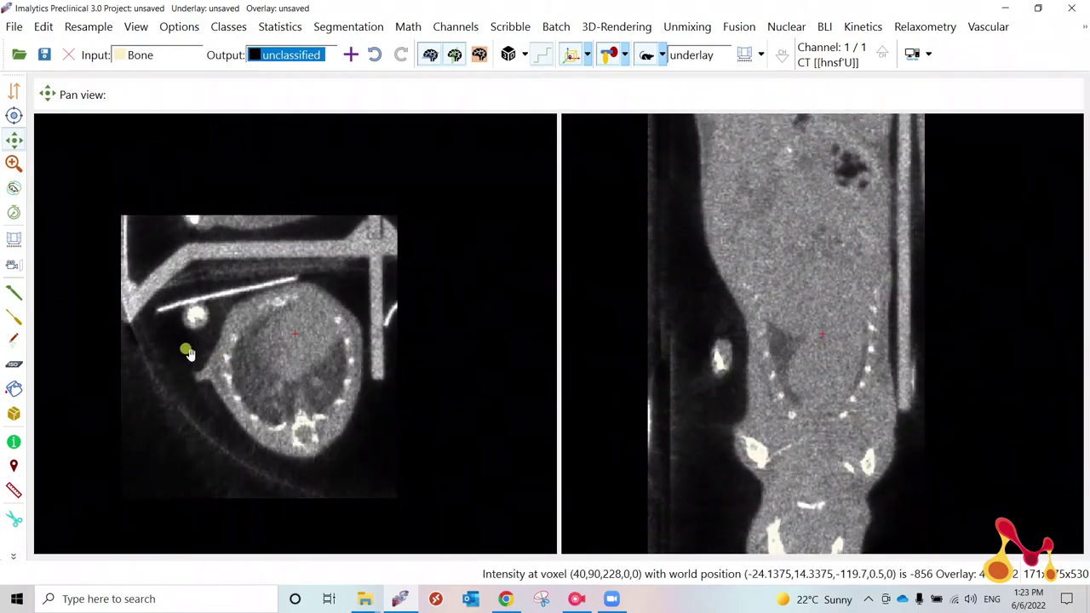
pyautogui.keyDown('ctrl'); pyautogui.scroll(7, 309, 371); pyautogui.keyUp('ctrl')
pyautogui.scroll(-4, 334, 387)
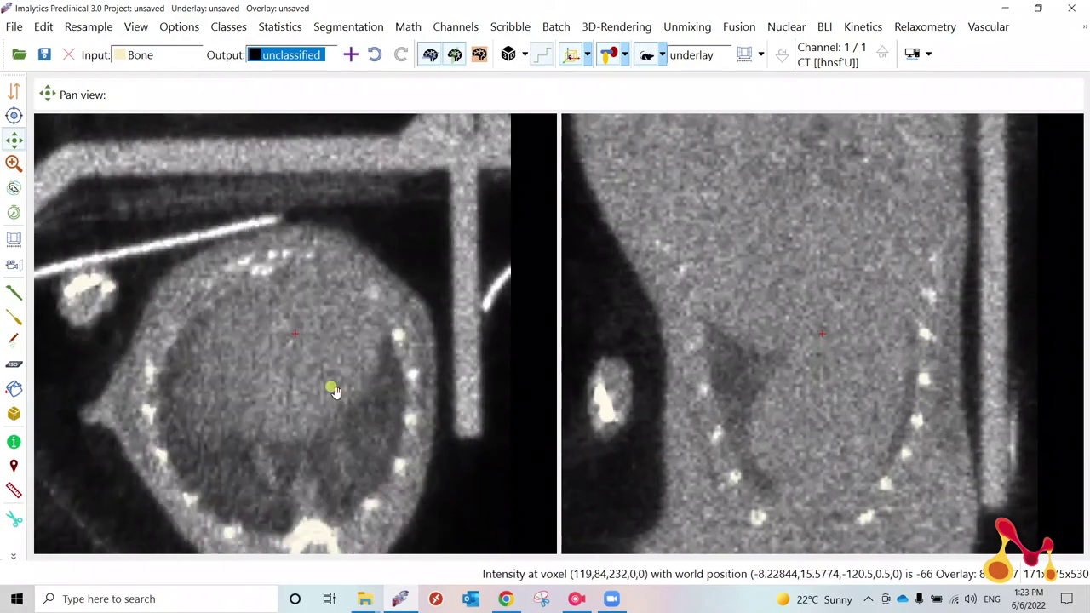
pyautogui.scroll(8, 334, 390)
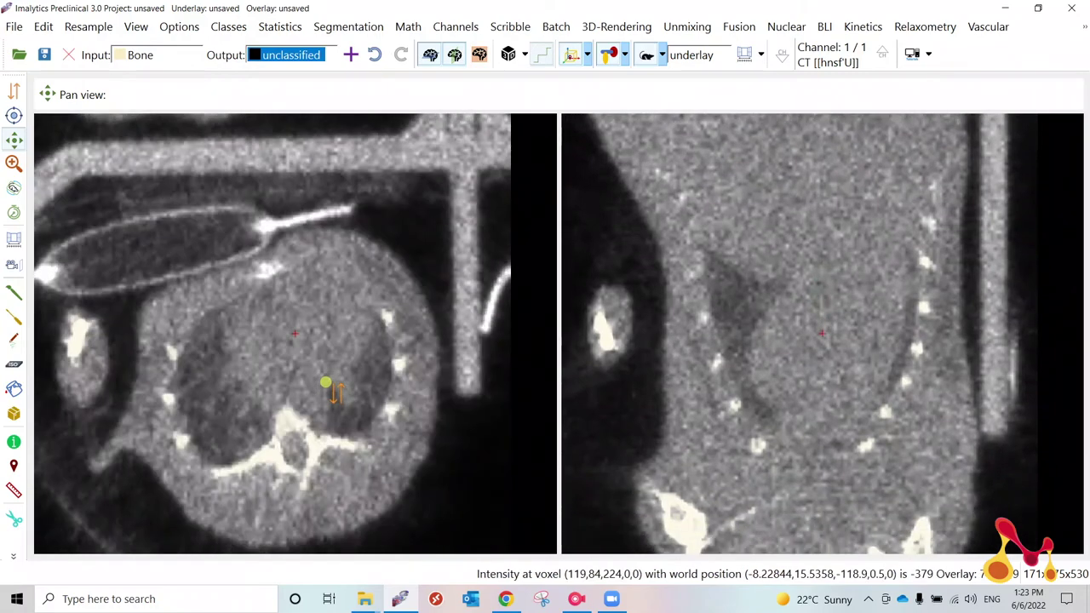
pyautogui.scroll(19, 335, 390)
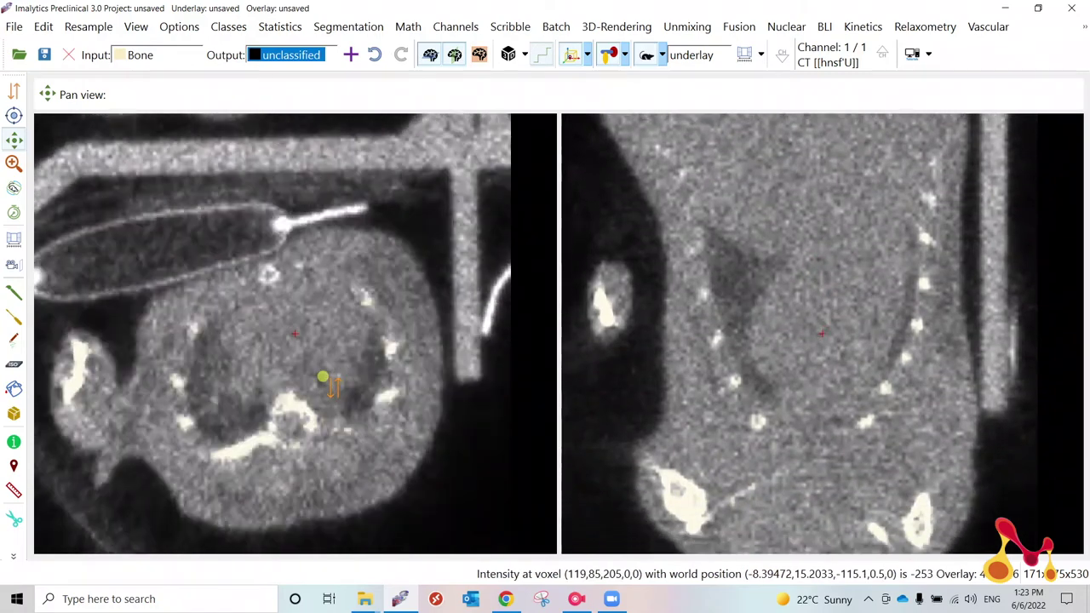
pyautogui.scroll(2, 333, 385)
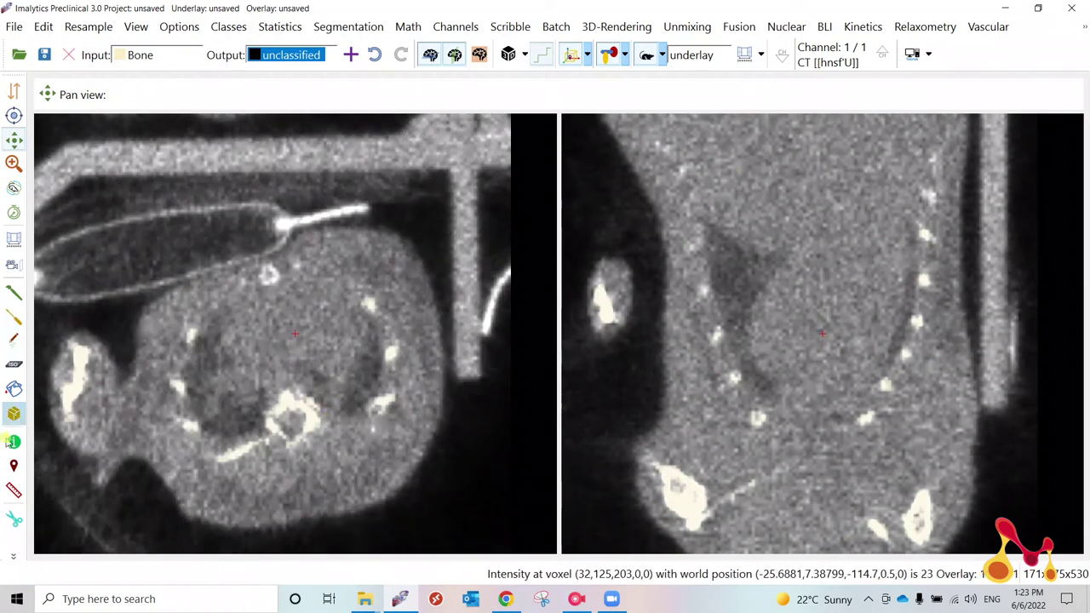
# Start scribbling and create a new output class named Heart.
pyautogui.click(14, 339)
pyautogui.rightClick(326, 304)
pyautogui.click(370, 315)
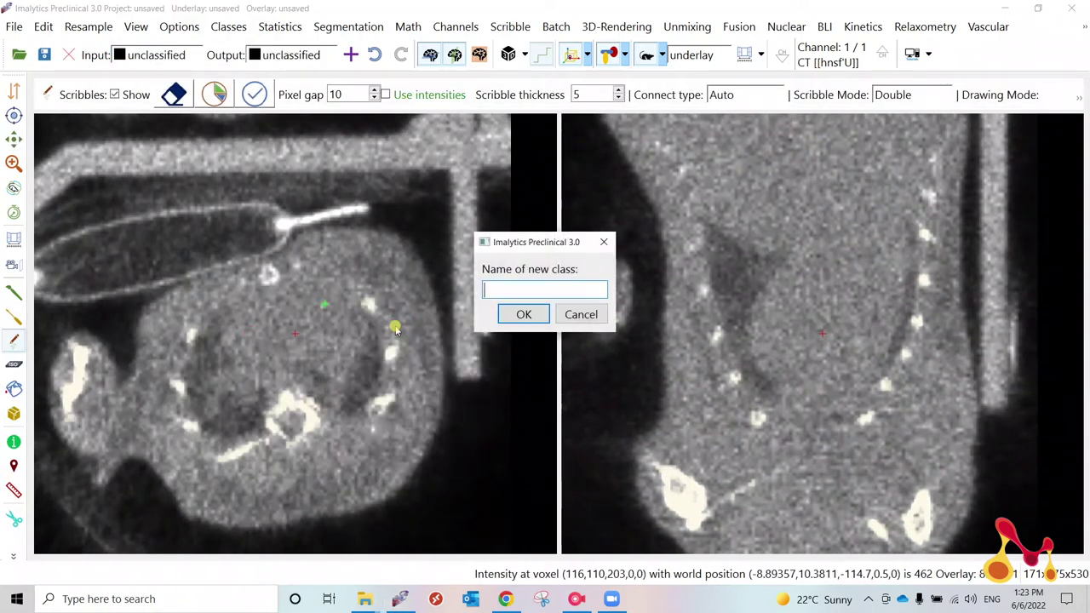
pyautogui.press('Return')
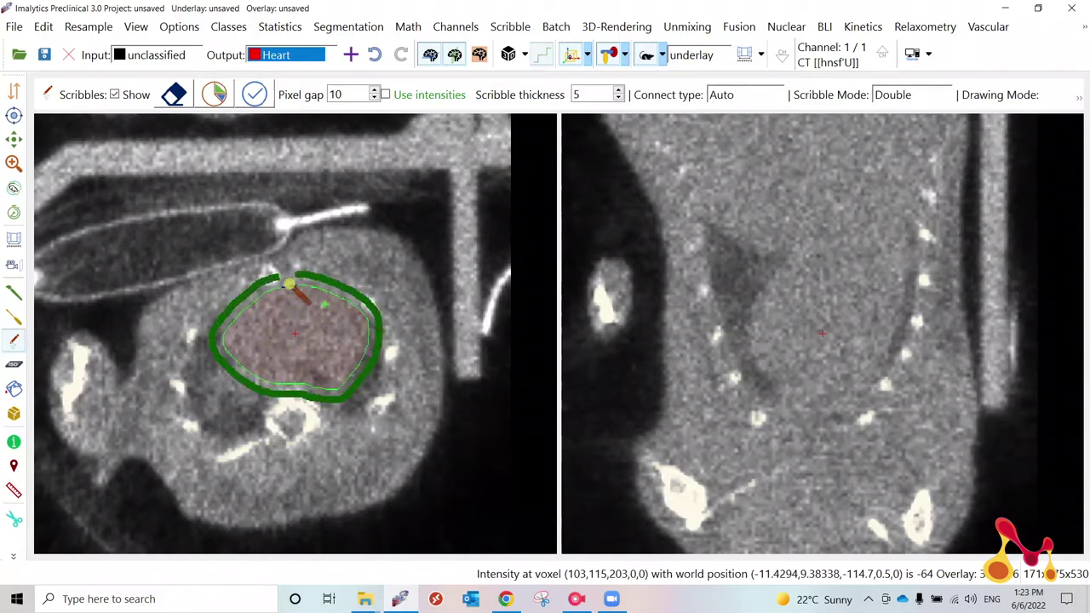
# Outline the heart with closed scribbles on three axial slices, from slice 203 toward the head at three-slice intervals.
pyautogui.moveTo(290, 284); pyautogui.dragTo(296, 283)
pyautogui.scroll(-3, 338, 314)
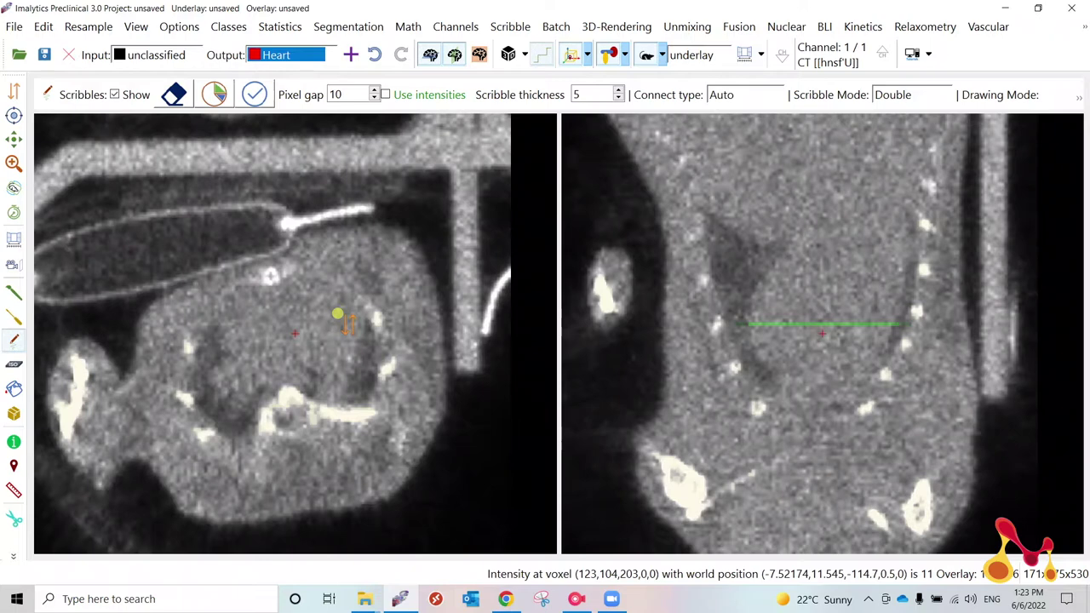
pyautogui.scroll(3, 315, 310)
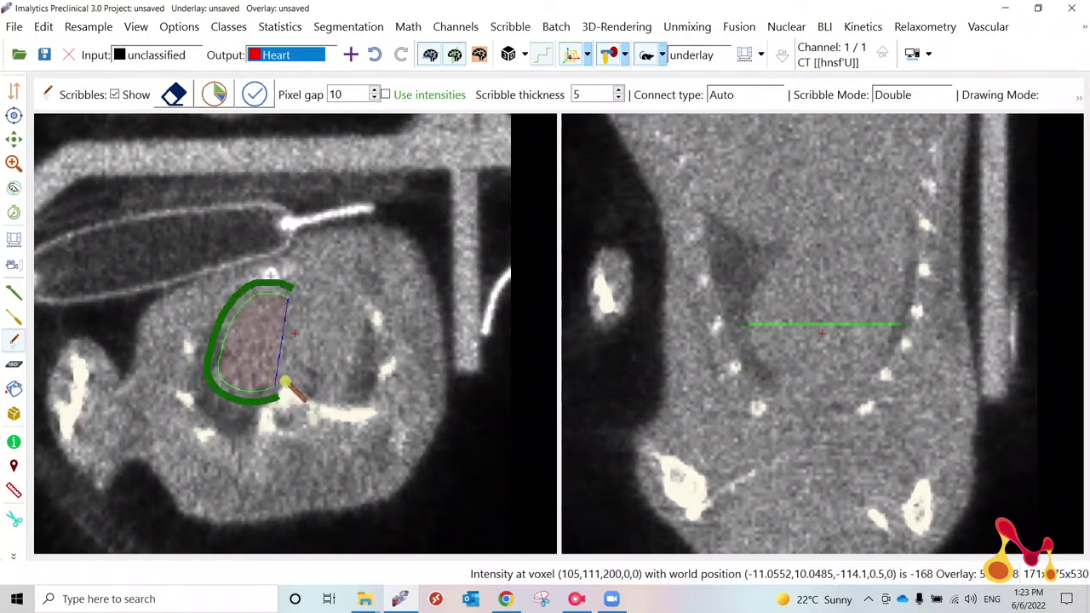
pyautogui.click(336, 298)
pyautogui.scroll(3, 281, 298)
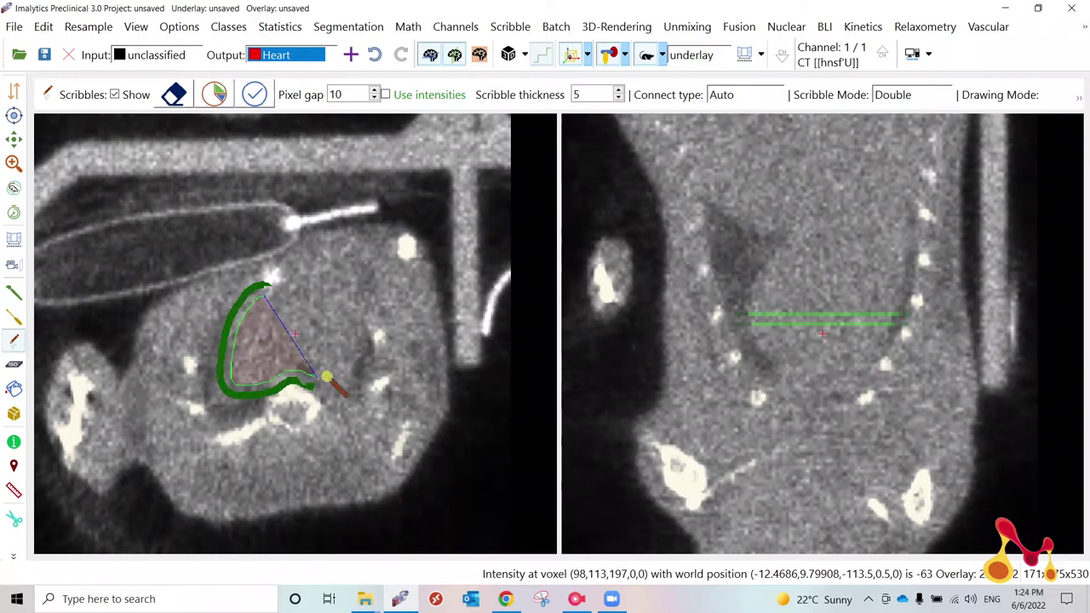
pyautogui.click(292, 304)
pyautogui.scroll(2, 322, 314)
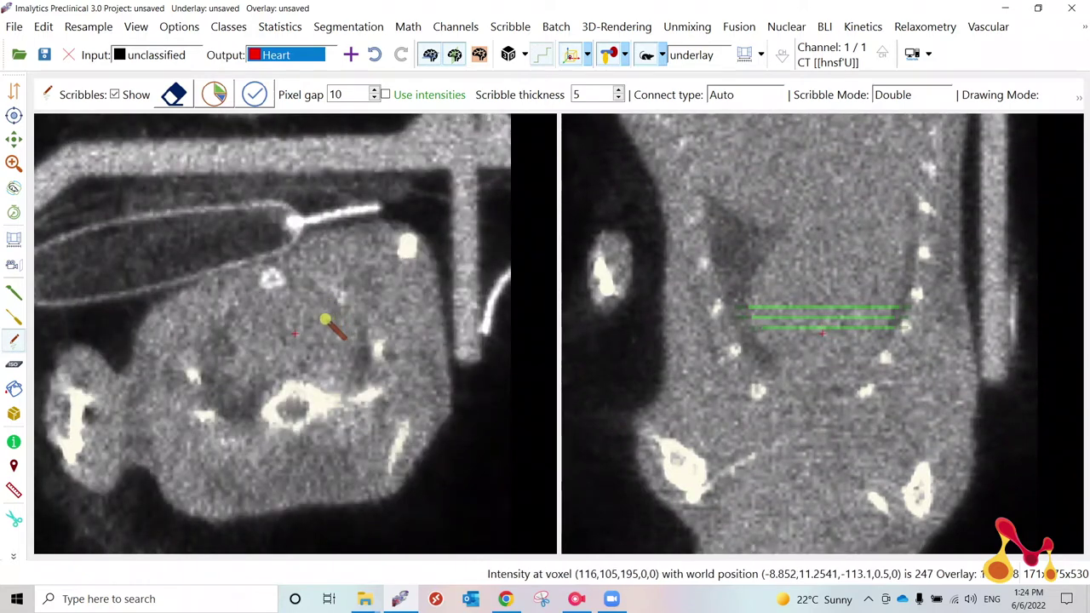
# Outline the heart on five more axial slices toward the abdomen, from slice 208 to slice 220 at three-slice intervals.
pyautogui.scroll(-13, 323, 316)
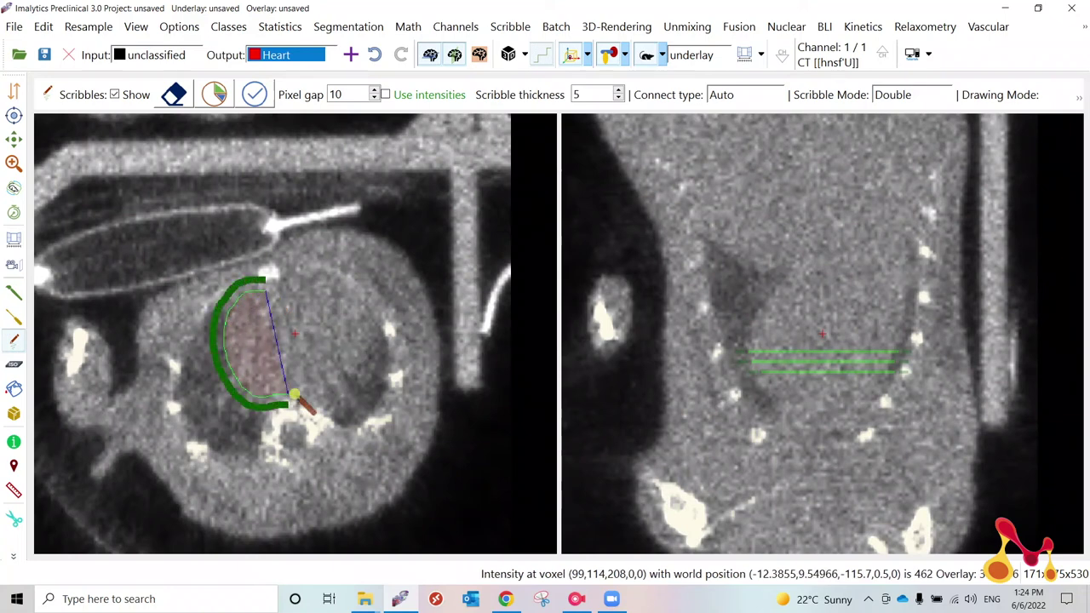
pyautogui.scroll(-3, 317, 287)
pyautogui.moveTo(287, 296); pyautogui.dragTo(233, 360)
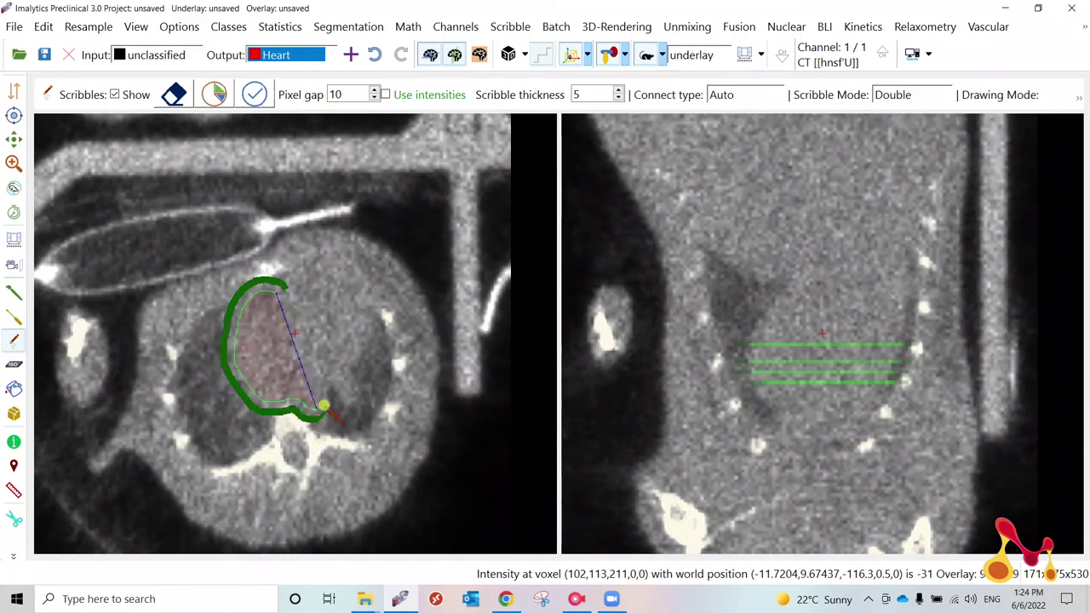
pyautogui.scroll(-3, 296, 293)
pyautogui.moveTo(287, 287); pyautogui.dragTo(275, 408)
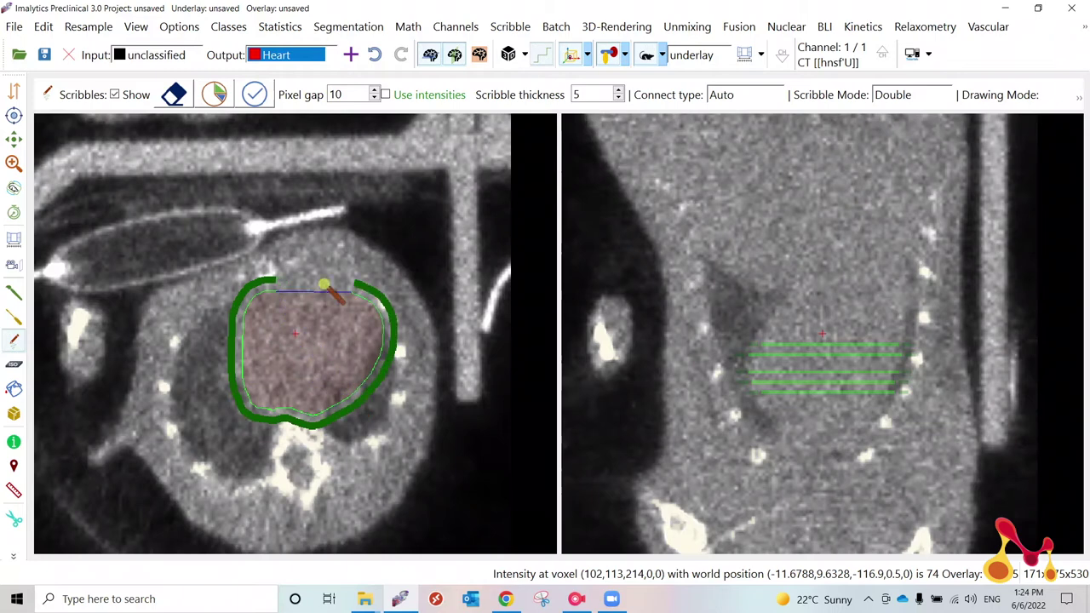
pyautogui.scroll(-3, 310, 313)
pyautogui.scroll(-3, 299, 311)
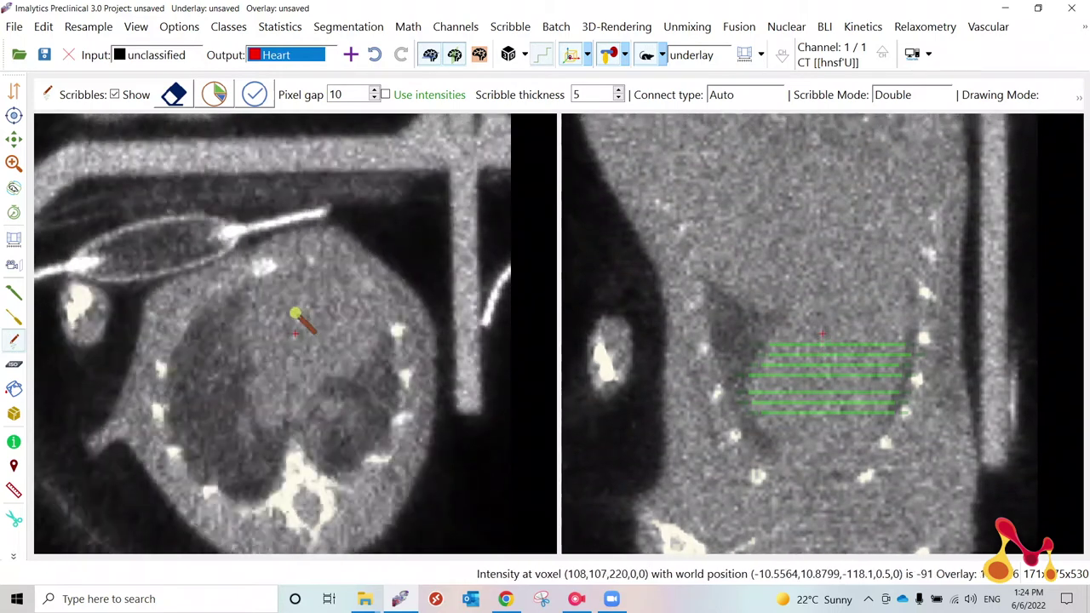
pyautogui.moveTo(287, 276); pyautogui.dragTo(260, 422)
pyautogui.moveTo(335, 287); pyautogui.dragTo(323, 283)
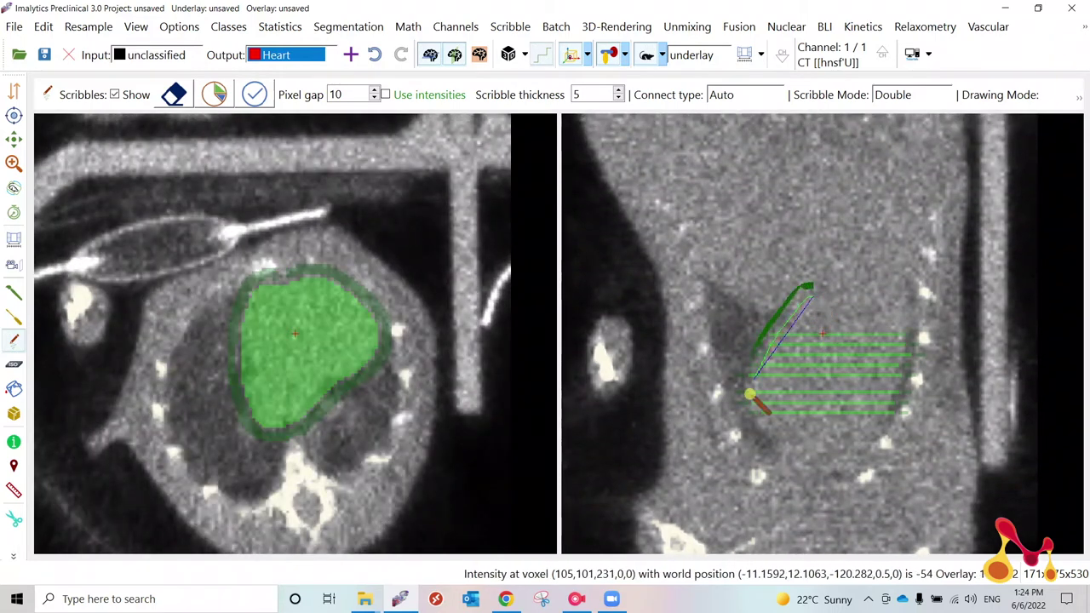
# Outline the heart with scribbles on several coronal slices, and compute its 3D mask from all scribbles with Segment foreground.
pyautogui.moveTo(749, 394); pyautogui.dragTo(880, 417)
pyautogui.moveTo(854, 306)
pyautogui.mouseDown()
pyautogui.moveTo(830, 298)
pyautogui.moveTo(780, 340)
pyautogui.mouseUp()
pyautogui.scroll(-4, 844, 360)
pyautogui.moveTo(886, 410); pyautogui.dragTo(843, 407)
pyautogui.scroll(-3, 822, 340)
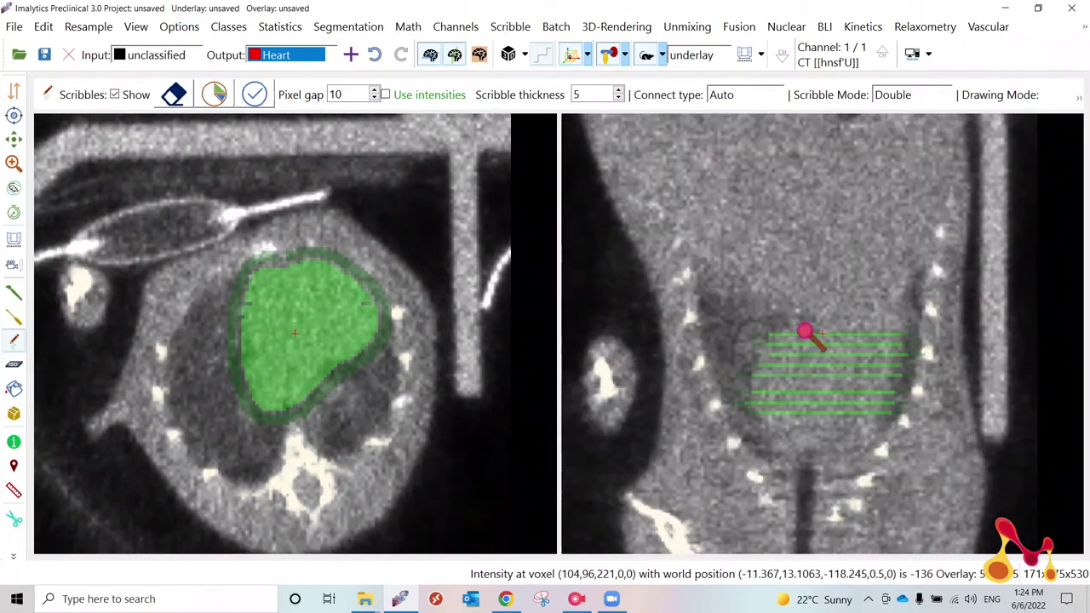
pyautogui.moveTo(805, 332)
pyautogui.mouseDown()
pyautogui.moveTo(783, 430)
pyautogui.moveTo(869, 375)
pyautogui.mouseUp()
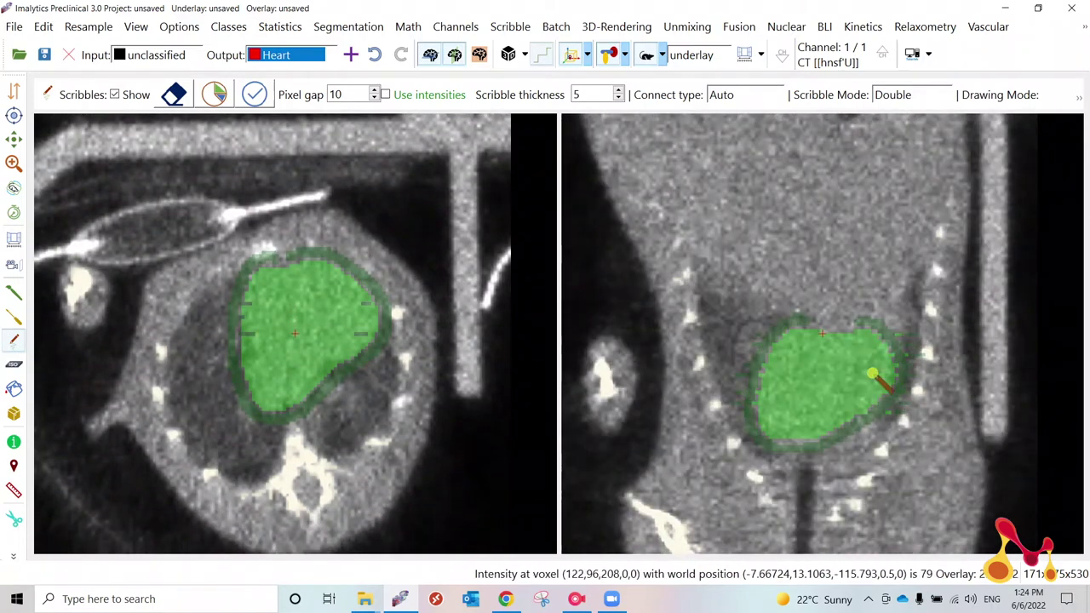
pyautogui.scroll(-3, 851, 336)
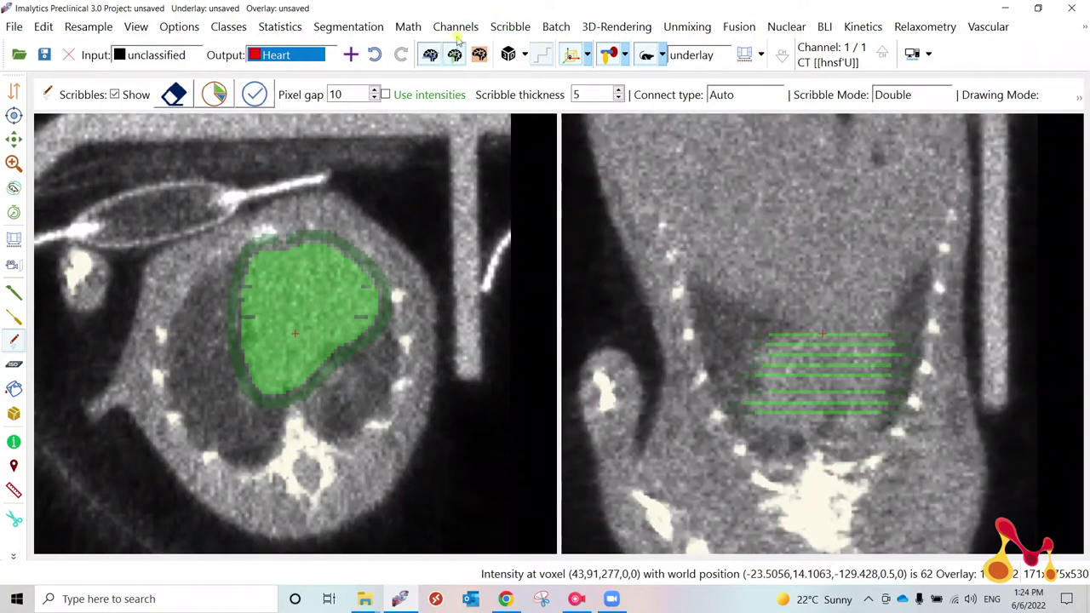
pyautogui.click(530, 26)
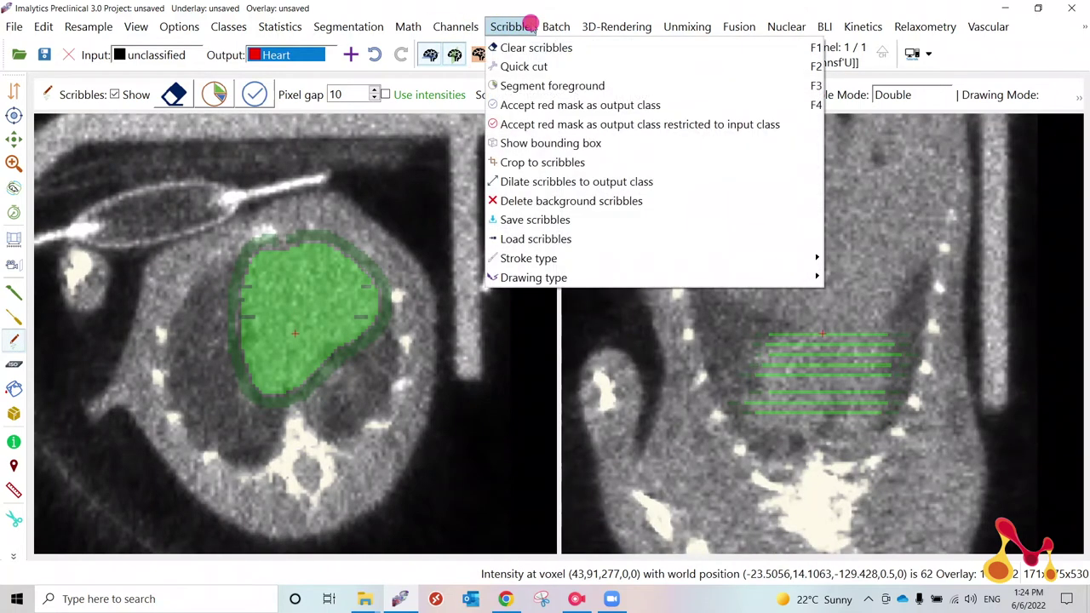
pyautogui.click(530, 88)
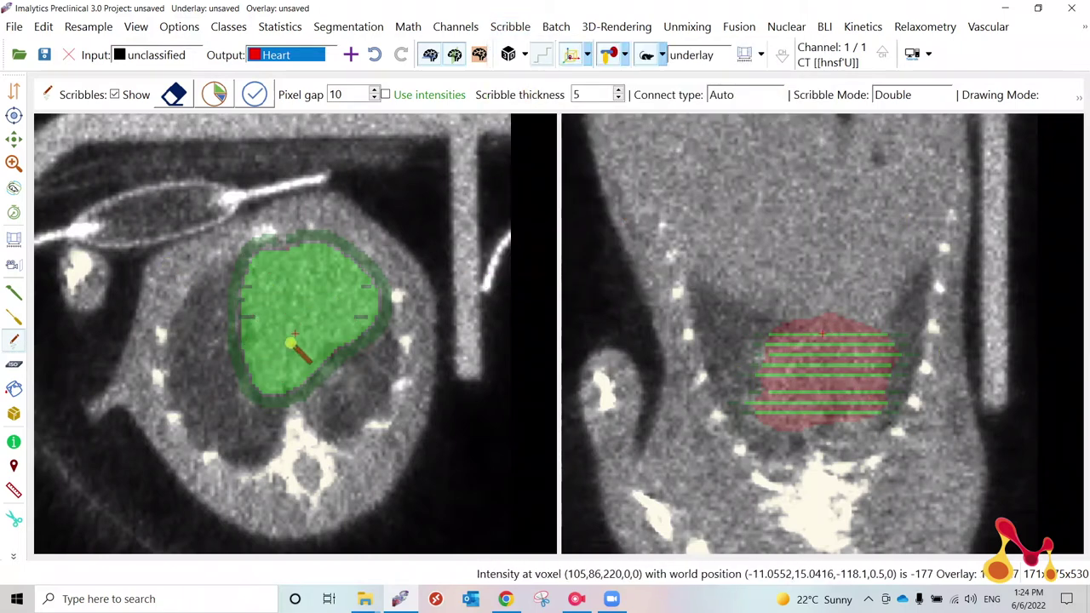
# Accept the red mask as the Heart class restricted to the input class, and show only the 3D rendering without the CT volume.
pyautogui.click(525, 28)
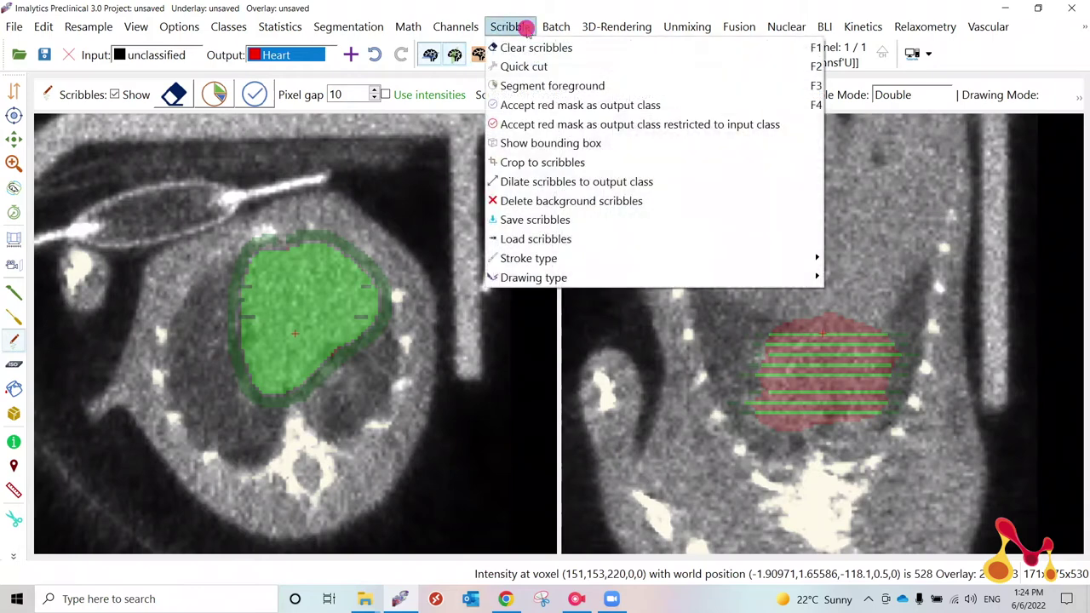
pyautogui.click(557, 126)
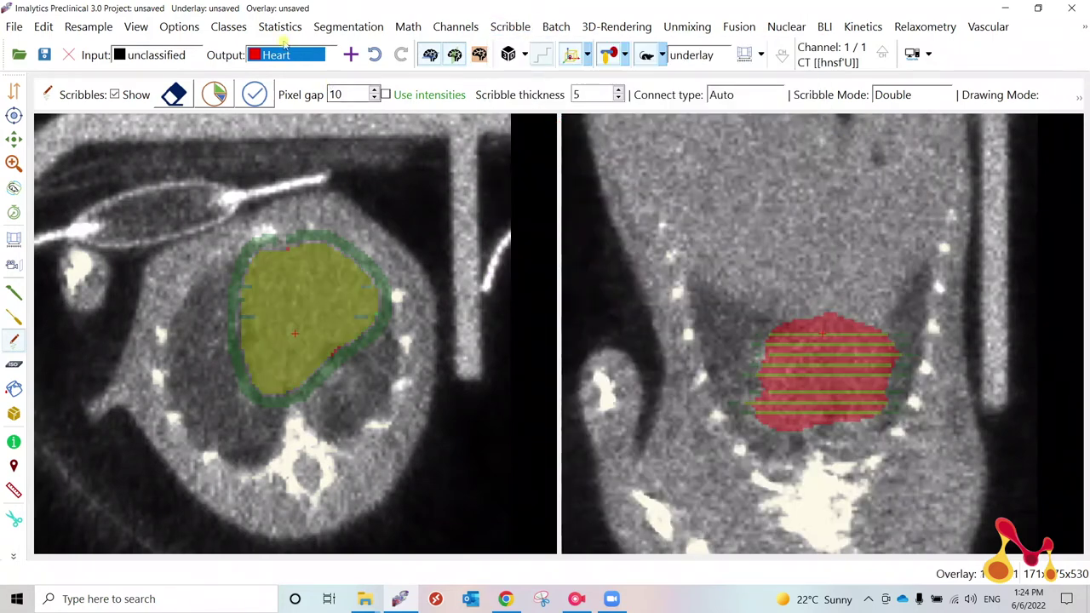
pyautogui.click(428, 53)
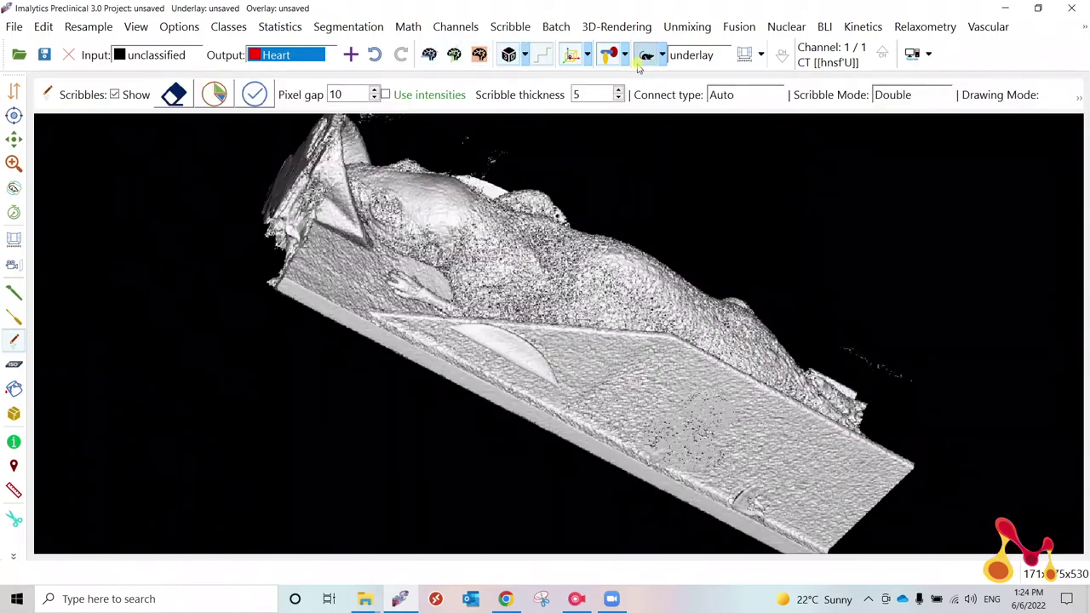
pyautogui.click(643, 58)
# Smooth the Heart class and turn the 3D model to a centred side view of the skeleton.
pyautogui.moveTo(552, 291); pyautogui.dragTo(564, 271)
pyautogui.rightClick(550, 224)
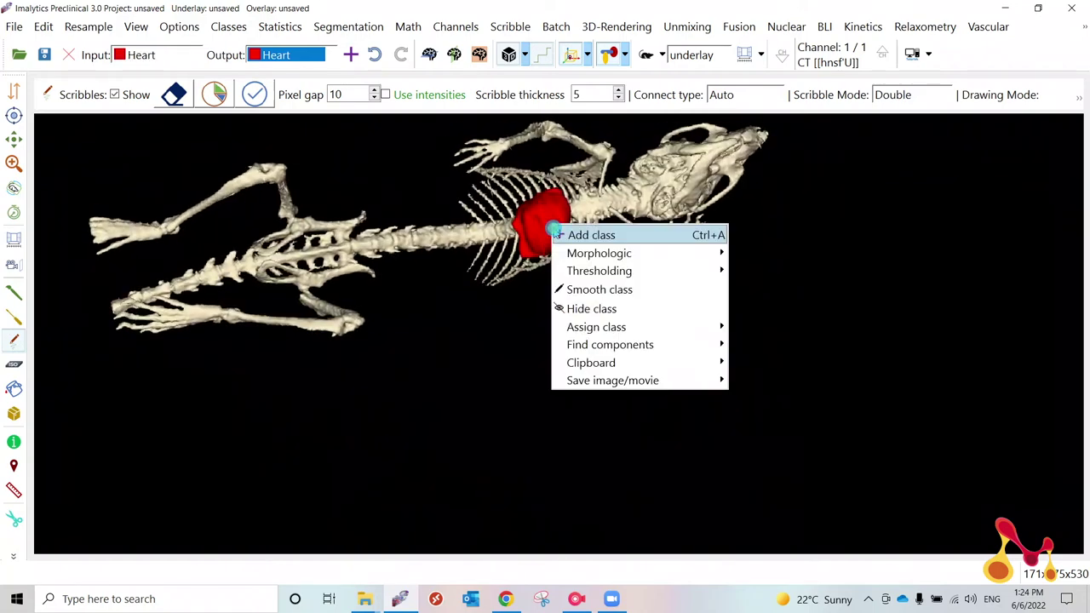
pyautogui.click(611, 291)
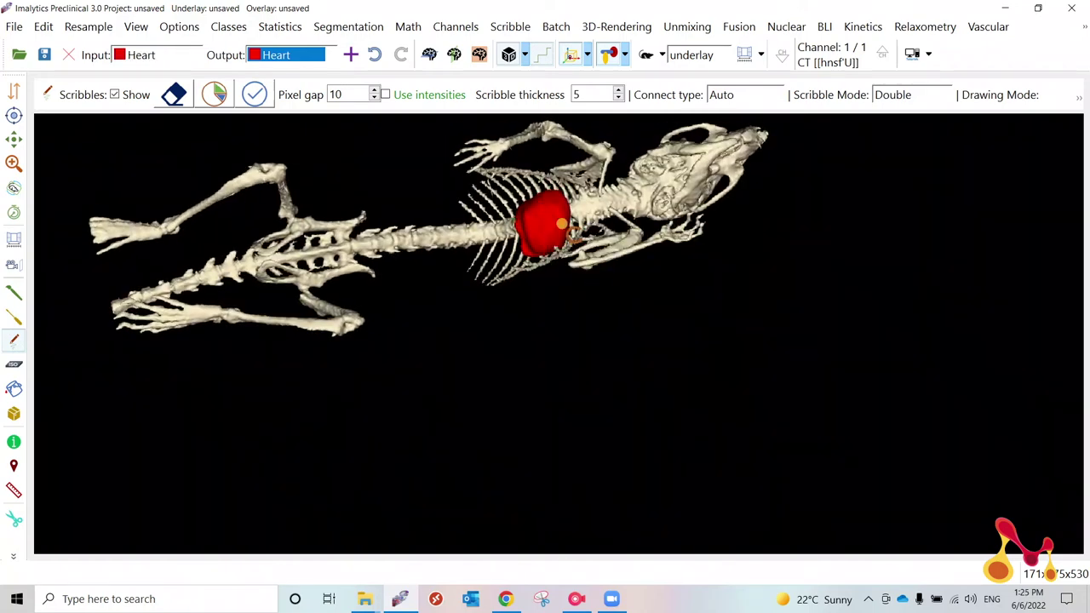
pyautogui.moveTo(587, 319); pyautogui.dragTo(528, 426)
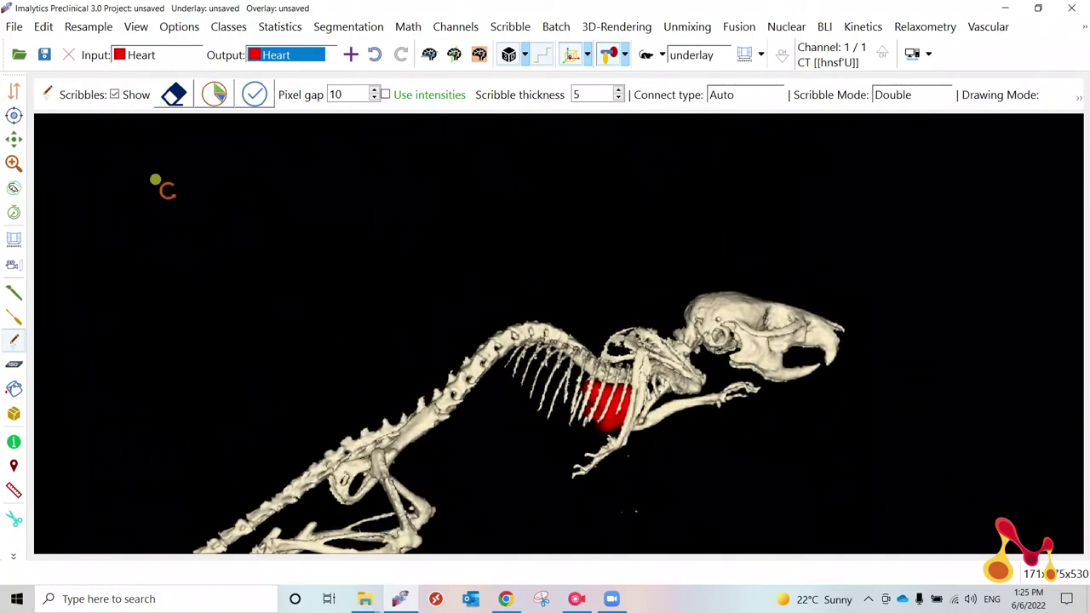
pyautogui.click(14, 138)
pyautogui.moveTo(513, 328); pyautogui.dragTo(600, 308)
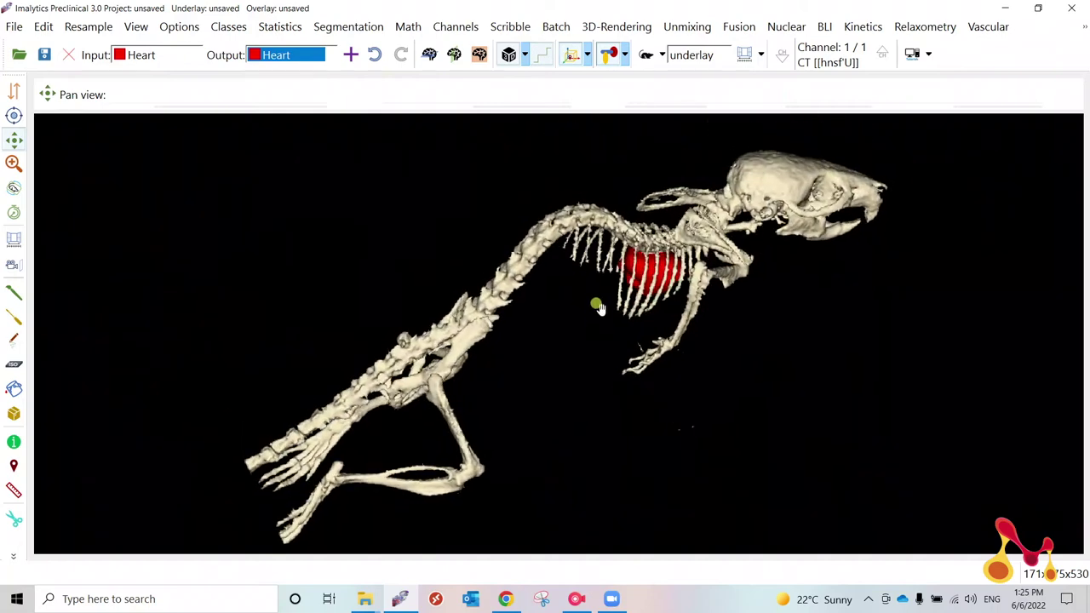
# Display the PET overlay in the 3D view and set its overlay mode to MIP rendering.
pyautogui.click(647, 55)
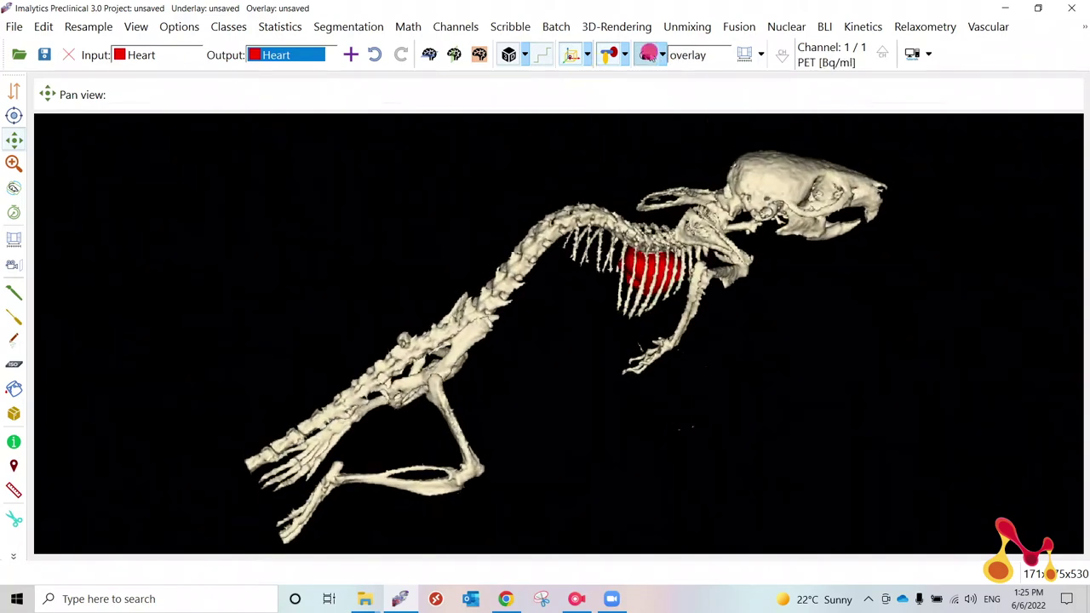
pyautogui.moveTo(538, 296); pyautogui.dragTo(652, 289)
pyautogui.click(628, 23)
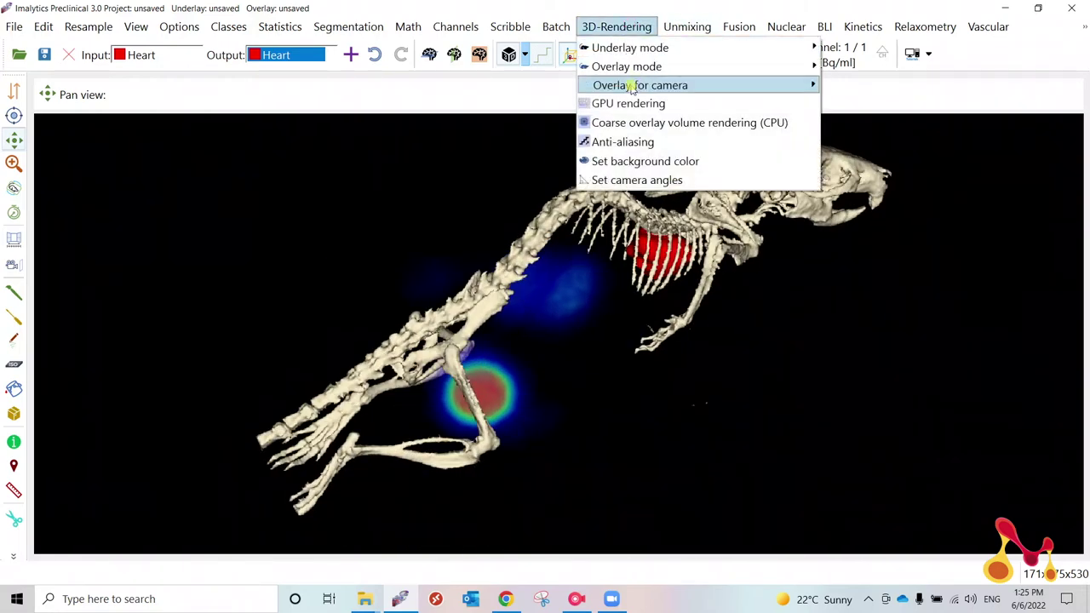
pyautogui.moveTo(632, 73)
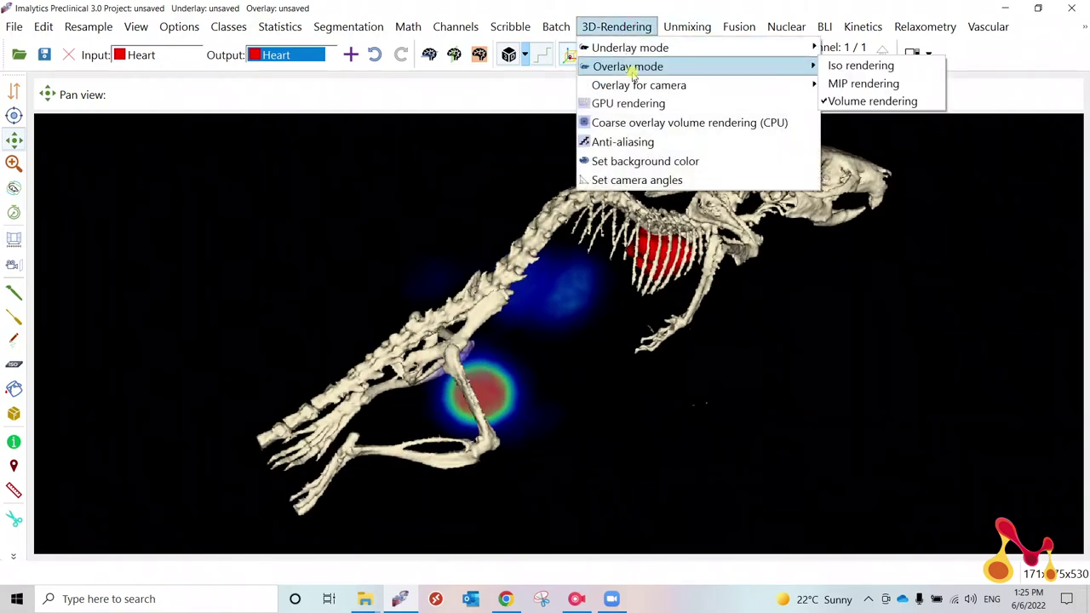
pyautogui.click(861, 83)
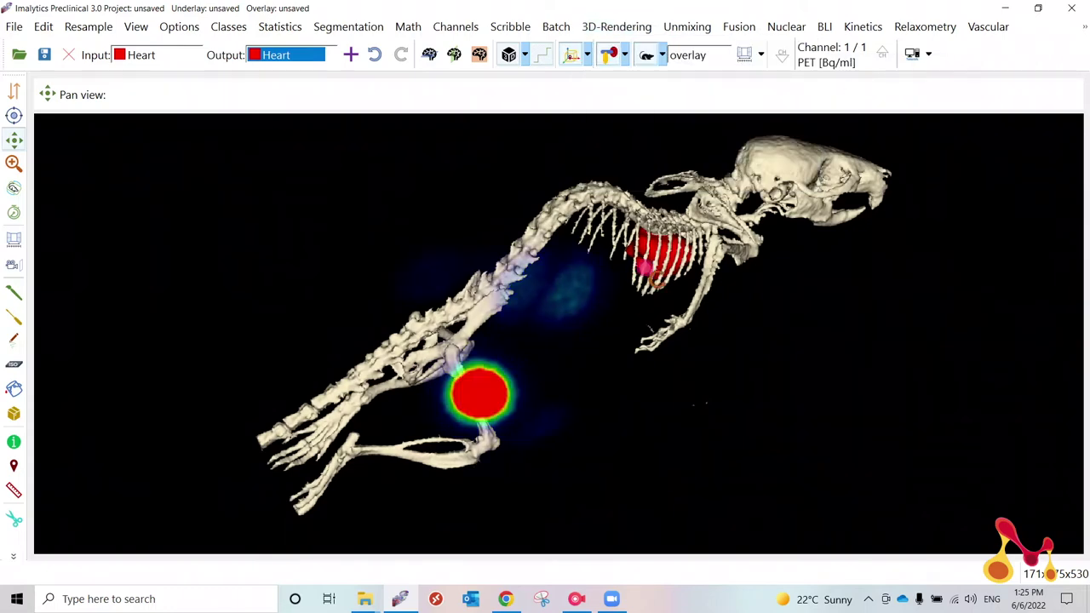
pyautogui.moveTo(839, 255); pyautogui.dragTo(536, 174)
# Show the axial slice beside the 3D rendering and set the PET overlay windowing to a range of 0 to 972940.
pyautogui.click(428, 56)
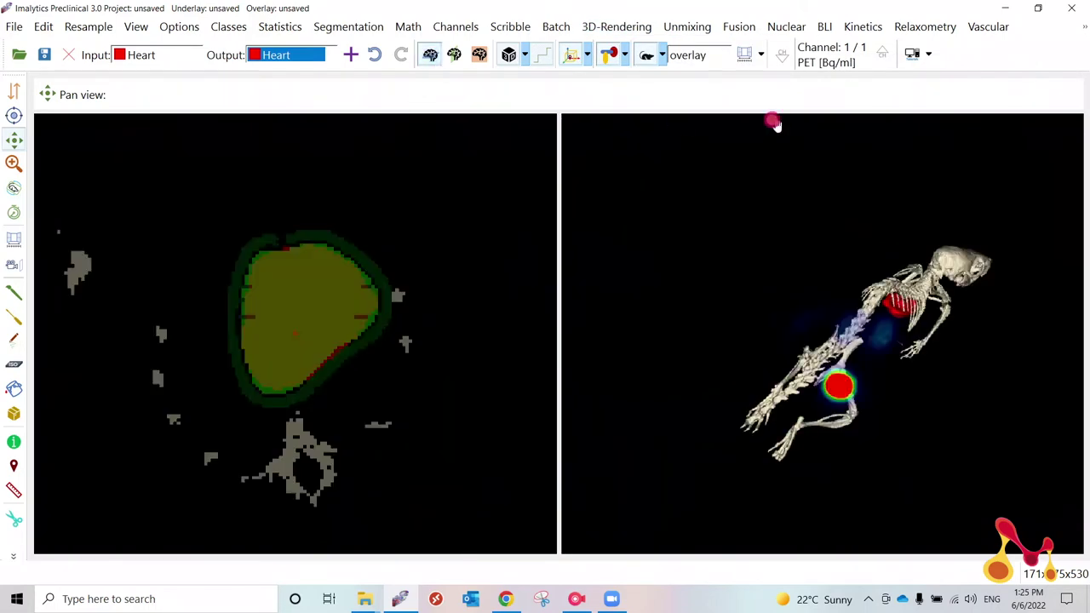
pyautogui.moveTo(460, 228); pyautogui.dragTo(377, 234)
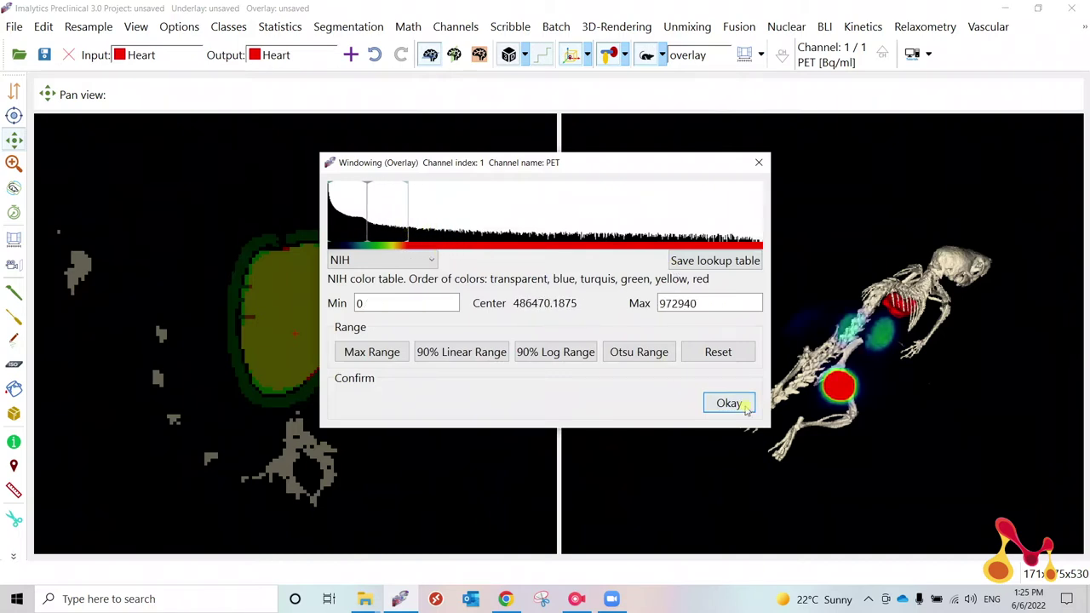
pyautogui.click(732, 403)
pyautogui.moveTo(794, 354); pyautogui.dragTo(847, 409)
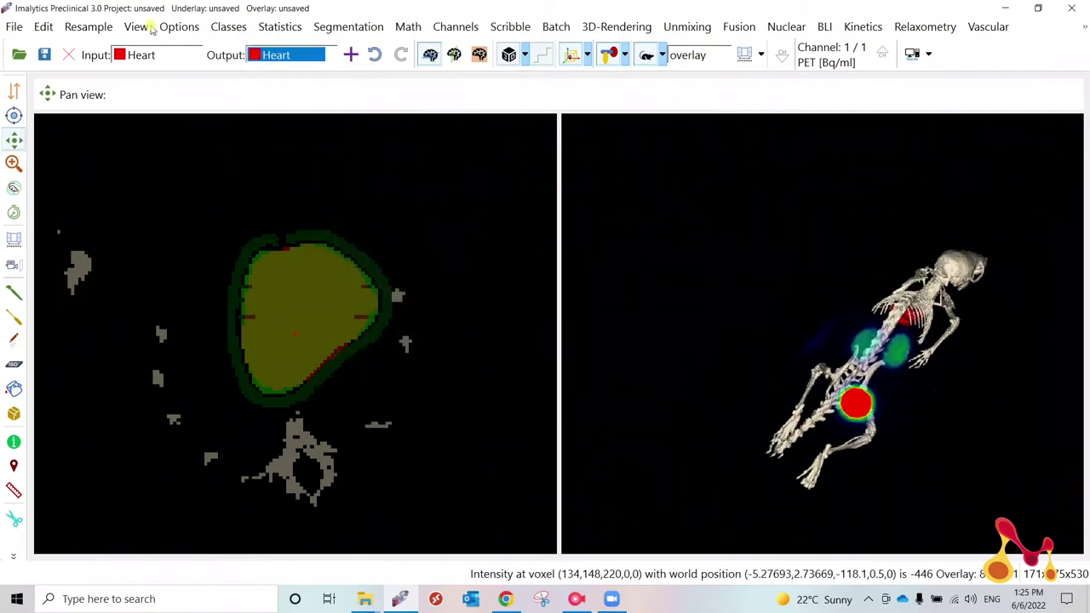
# Clear the heart scribbles and create a new class named Kidney on axial slice 305, where both kidneys show PET uptake.
pyautogui.click(511, 26)
pyautogui.click(523, 42)
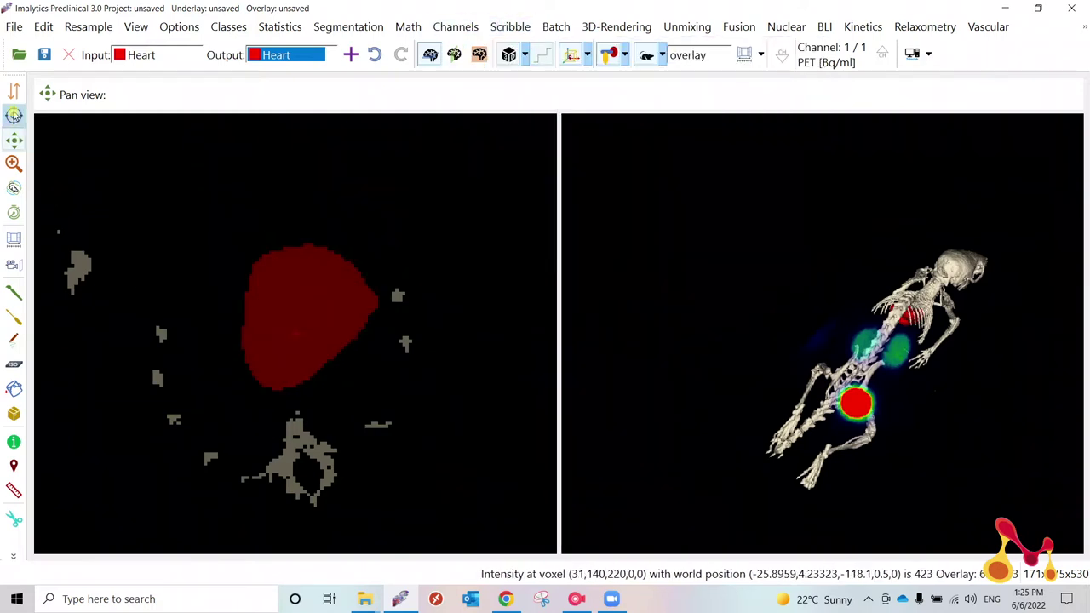
pyautogui.click(13, 91)
pyautogui.moveTo(236, 323)
pyautogui.mouseDown()
pyautogui.moveTo(256, 196)
pyautogui.moveTo(338, 247)
pyautogui.moveTo(309, 469)
pyautogui.moveTo(293, 440)
pyautogui.moveTo(309, 326)
pyautogui.moveTo(312, 418)
pyautogui.moveTo(327, 332)
pyautogui.moveTo(332, 377)
pyautogui.moveTo(342, 362)
pyautogui.mouseUp()
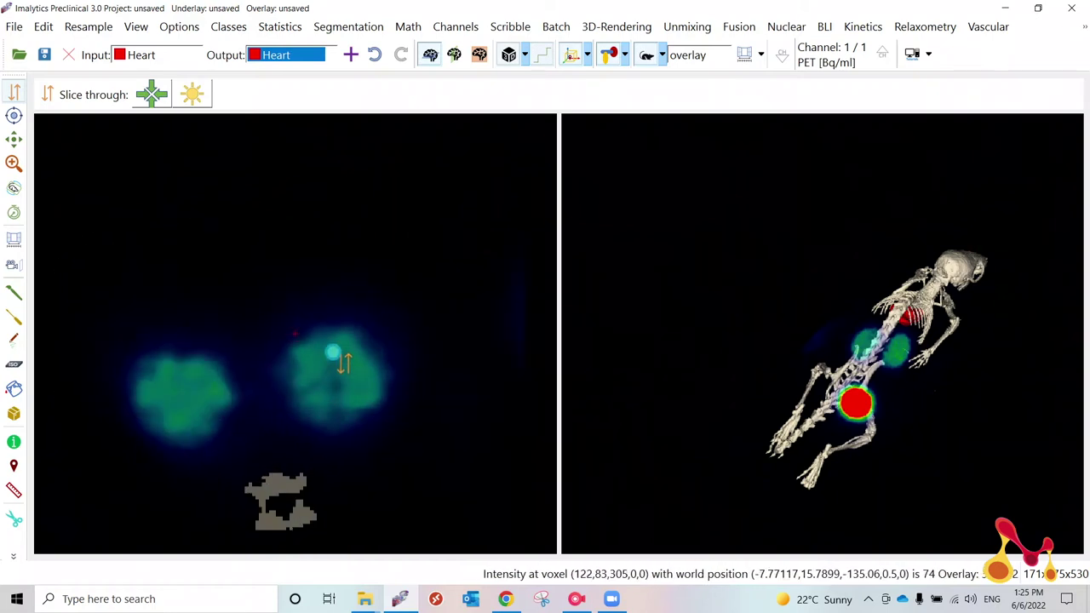
pyautogui.rightClick(343, 361)
pyautogui.click(389, 368)
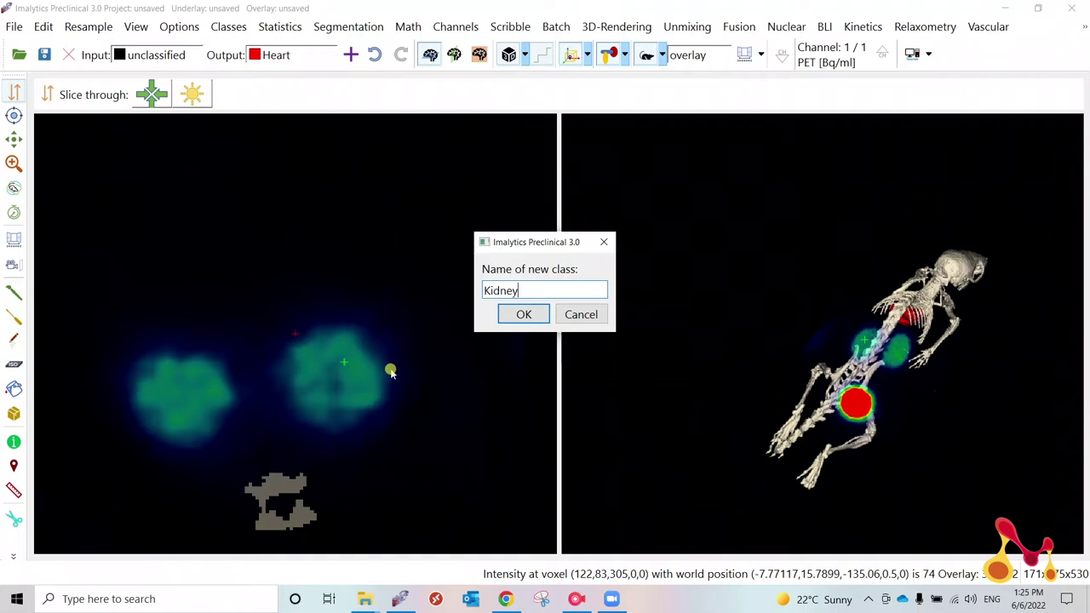
pyautogui.press('Return')
# Segment both kidneys from the PET signal into the Kidney class using the ISO tool at 0.50.
pyautogui.click(14, 364)
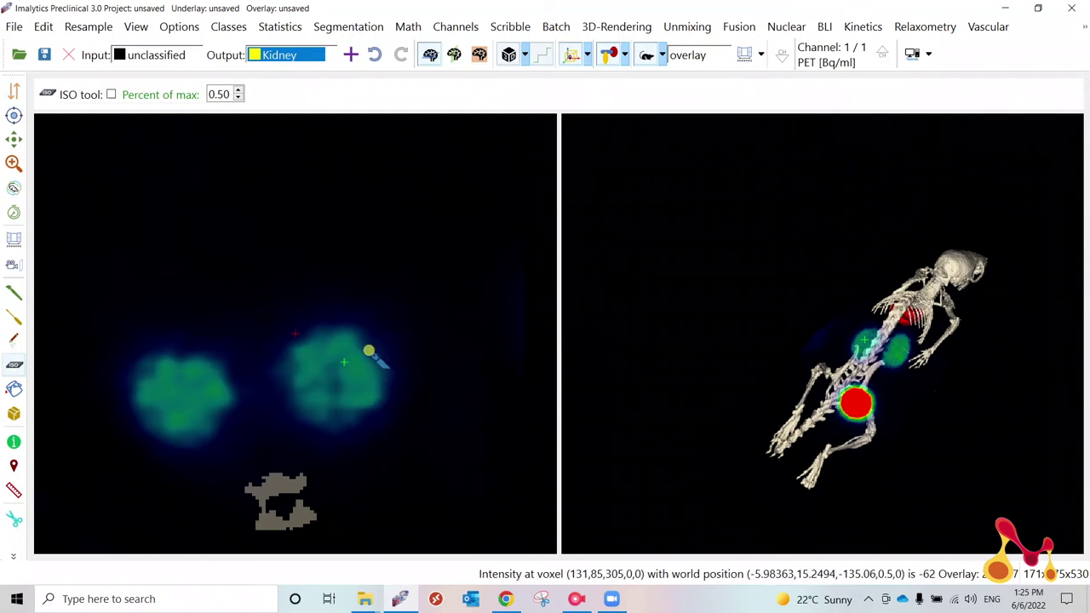
pyautogui.rightClick(441, 227)
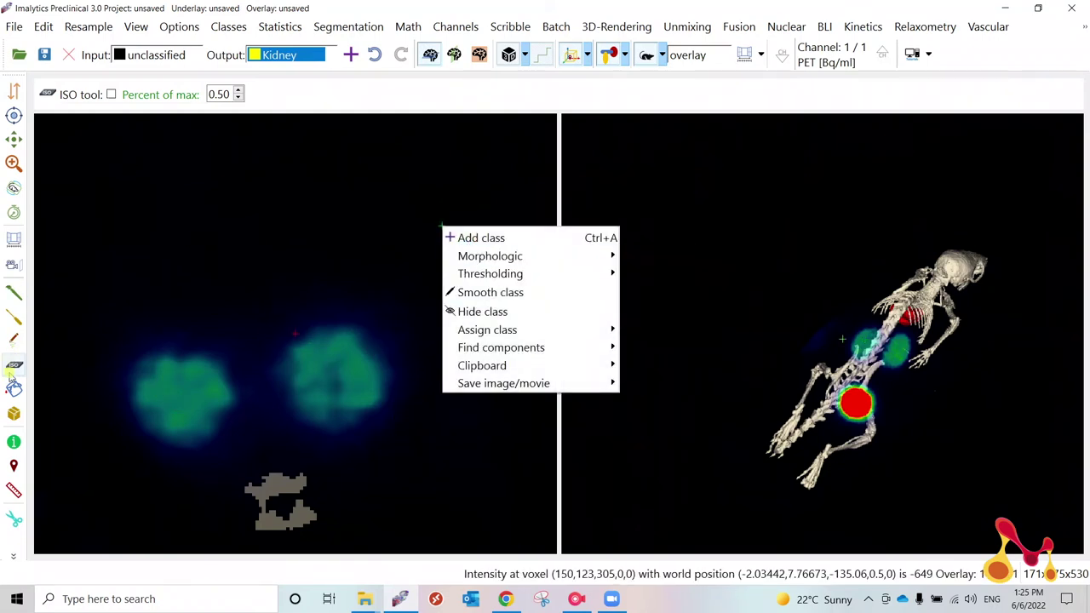
pyautogui.click(192, 391)
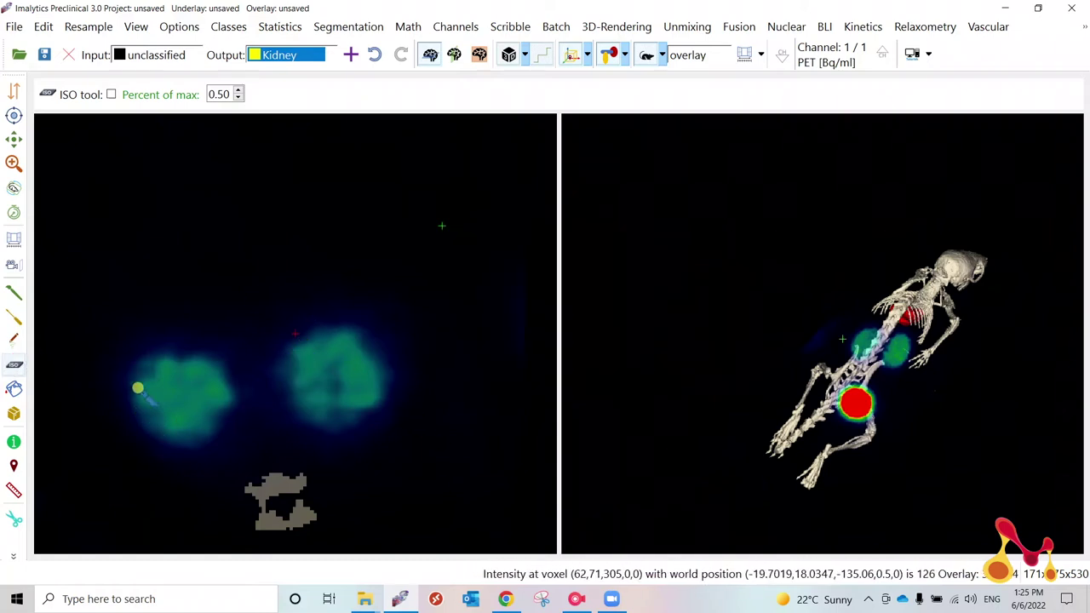
pyautogui.click(199, 435)
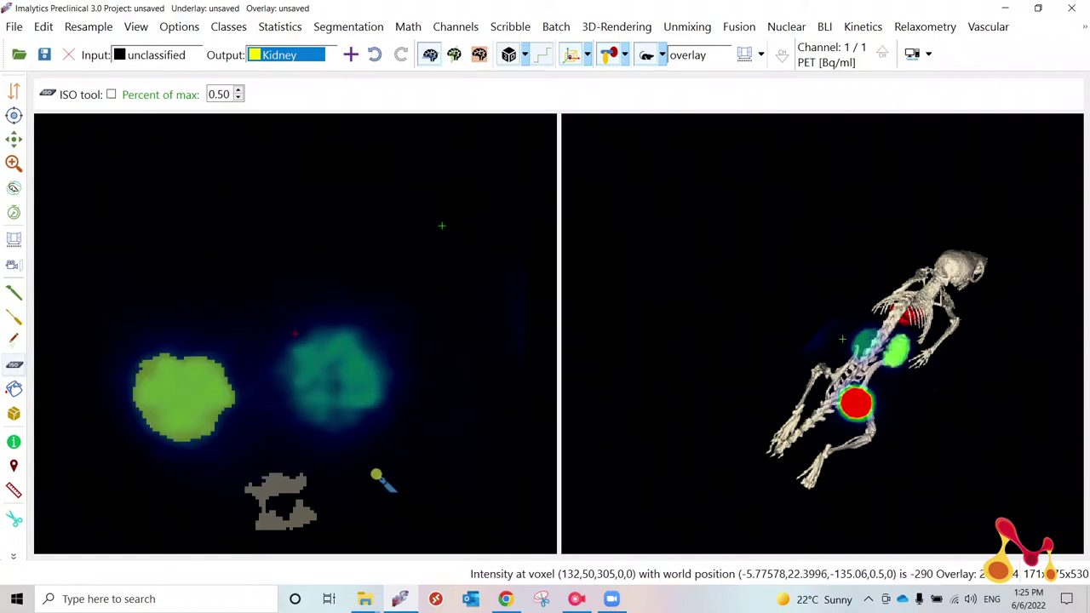
pyautogui.click(341, 424)
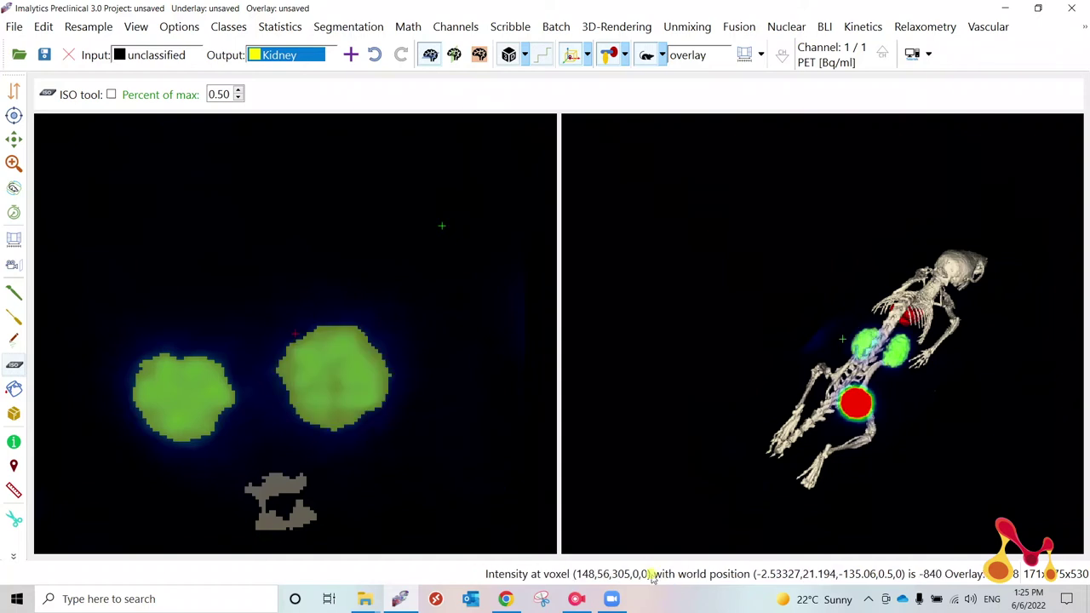
# Create a new class named Bladder and segment the bladder on axial slice 354 with the ISO tool at 0.50.
pyautogui.rightClick(267, 279)
pyautogui.click(349, 287)
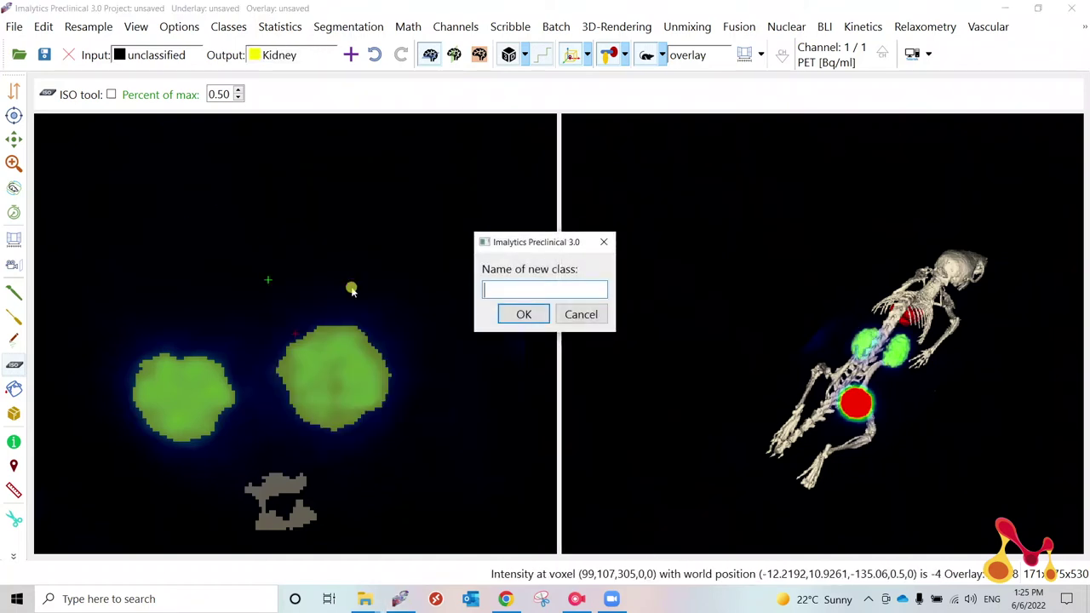
pyautogui.write('Bladder')
pyautogui.press('Return')
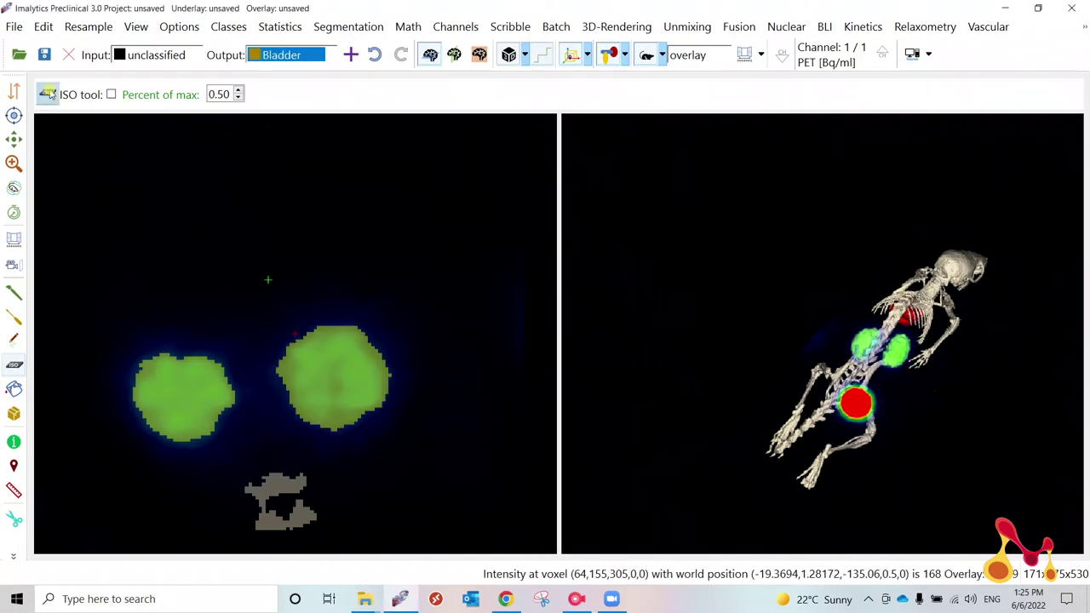
pyautogui.click(13, 91)
pyautogui.moveTo(389, 394); pyautogui.dragTo(187, 366)
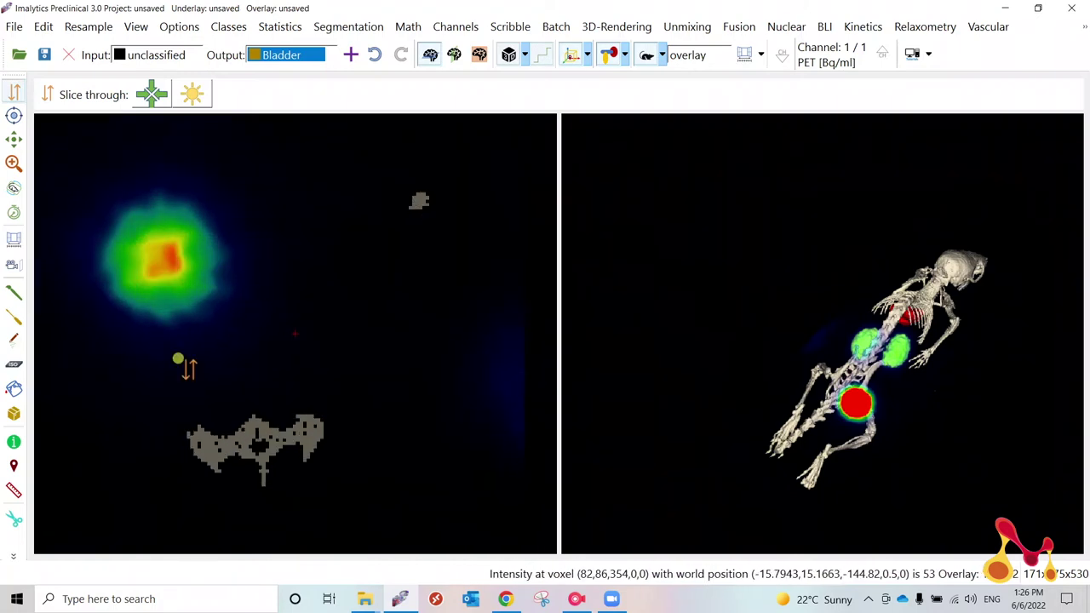
pyautogui.click(13, 364)
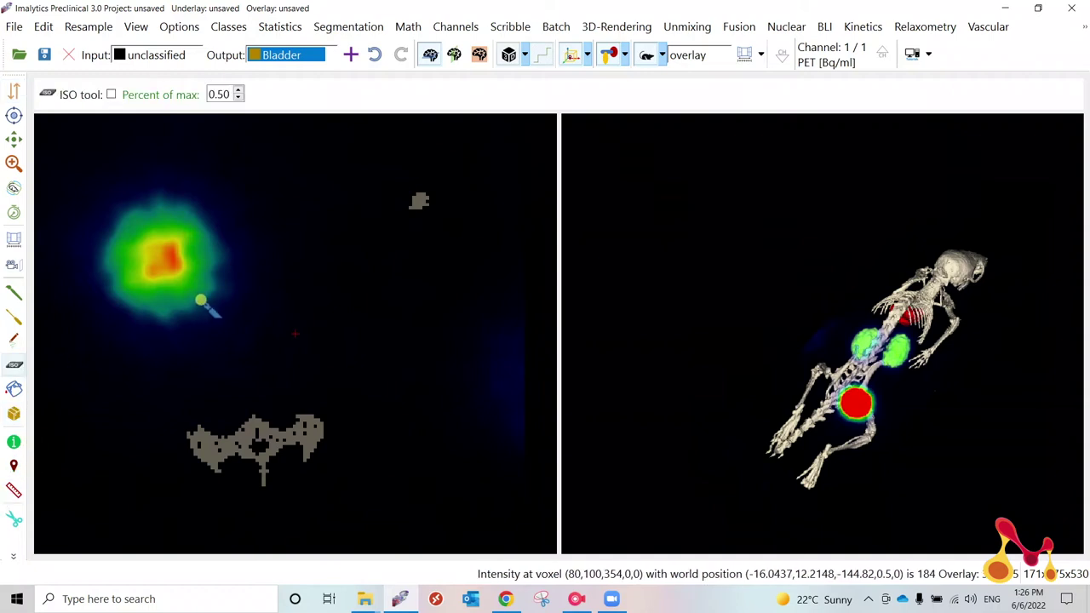
# Hide the PET overlay and show the segmented organs and skeleton upright in a 3D-only view.
pyautogui.click(646, 55)
pyautogui.moveTo(792, 365); pyautogui.dragTo(596, 100)
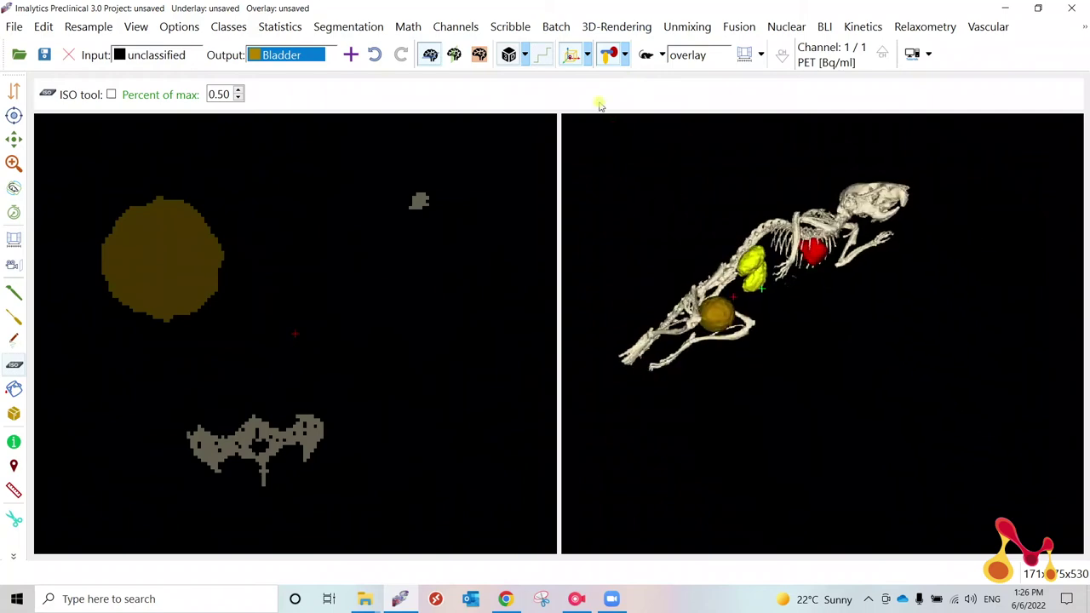
pyautogui.click(430, 54)
pyautogui.moveTo(526, 130); pyautogui.dragTo(498, 251)
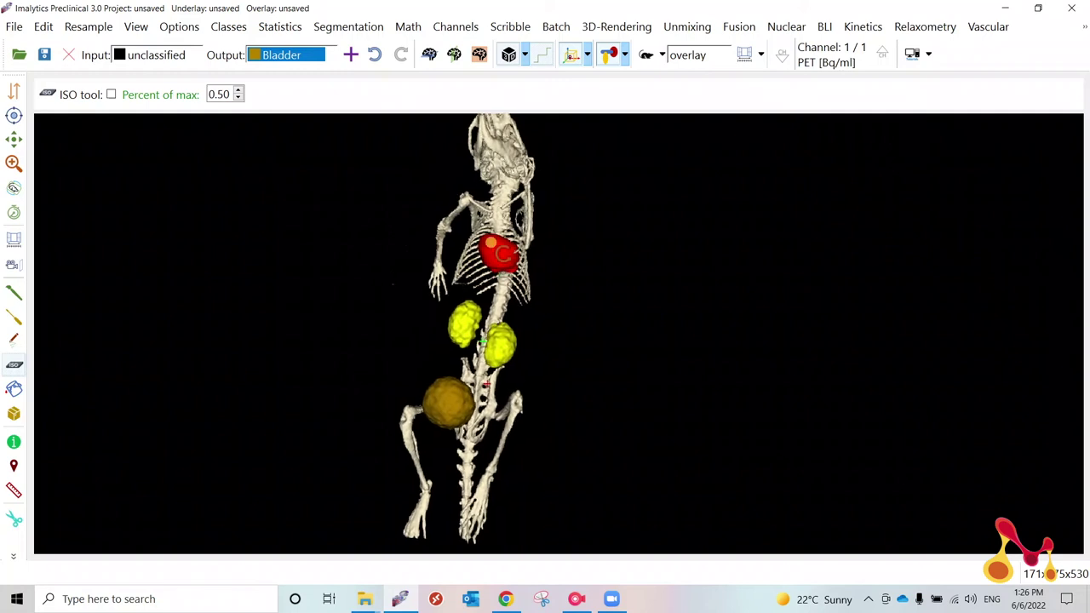
pyautogui.click(13, 139)
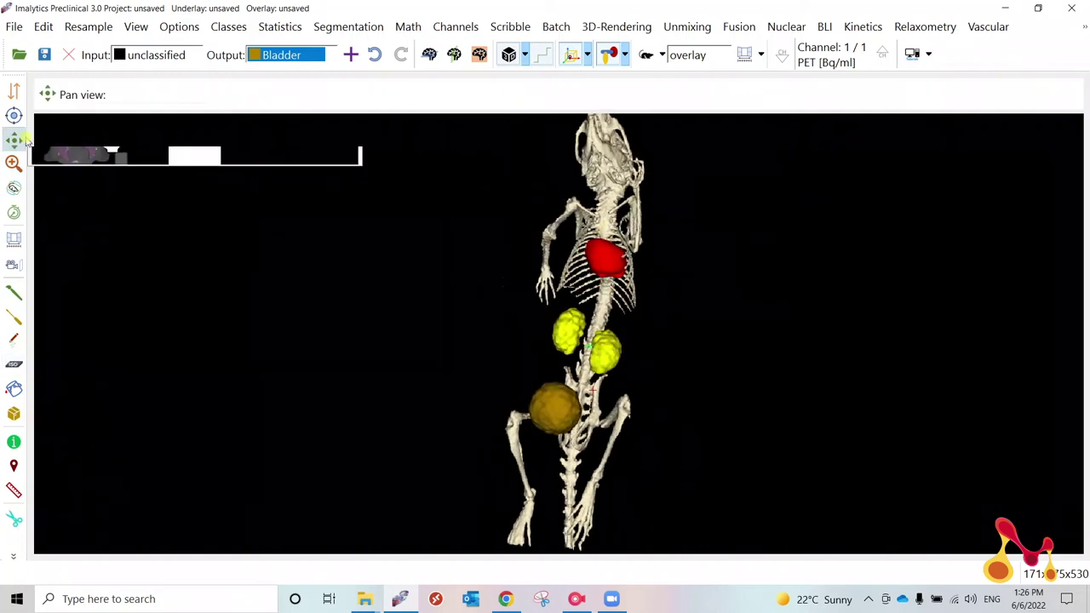
pyautogui.rightClick(521, 398)
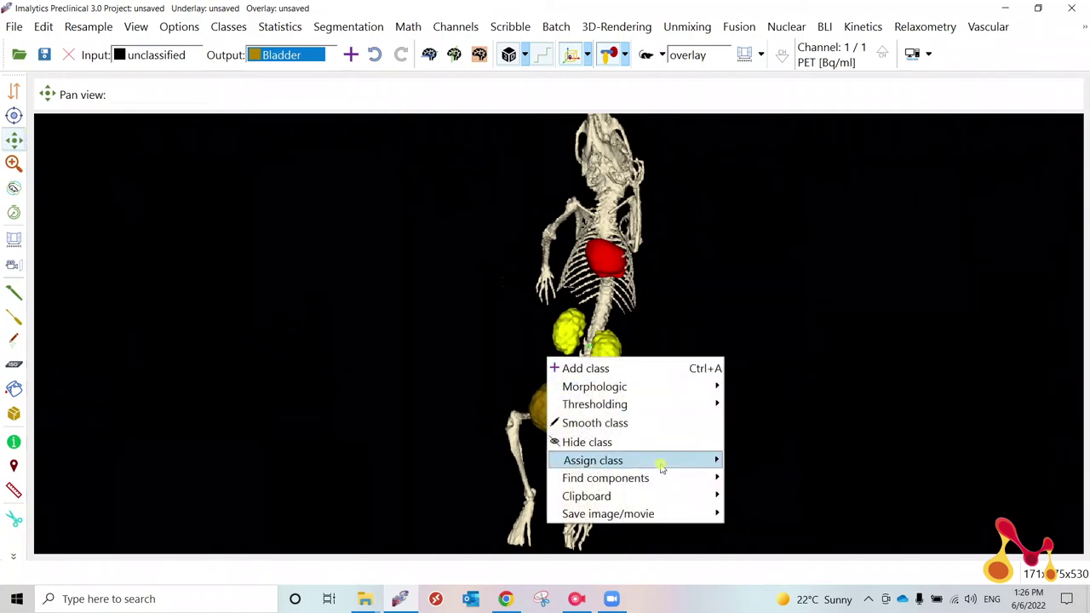
pyautogui.click(615, 26)
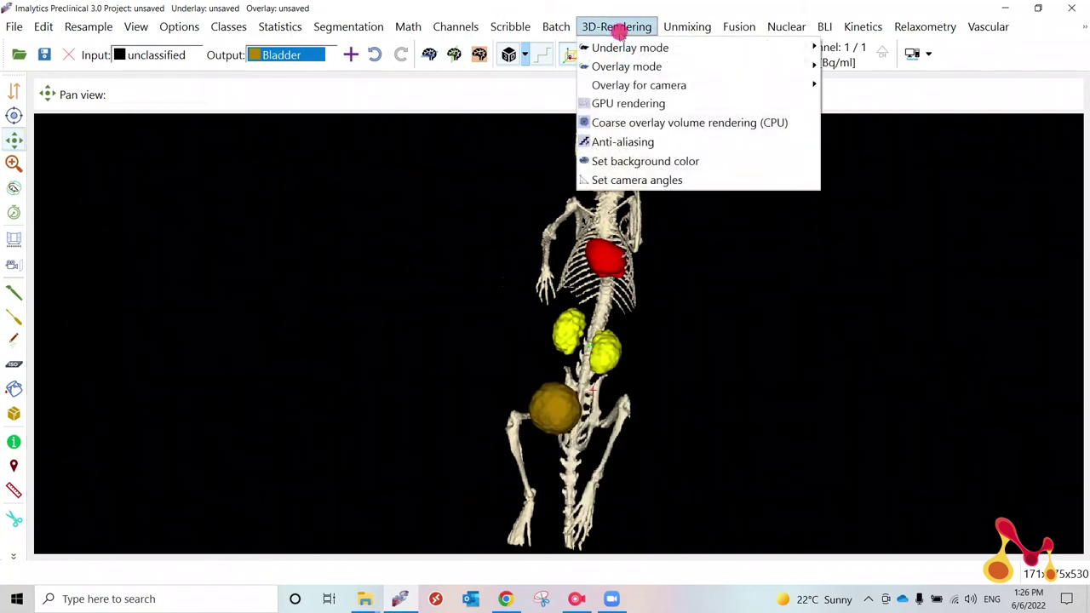
pyautogui.click(657, 162)
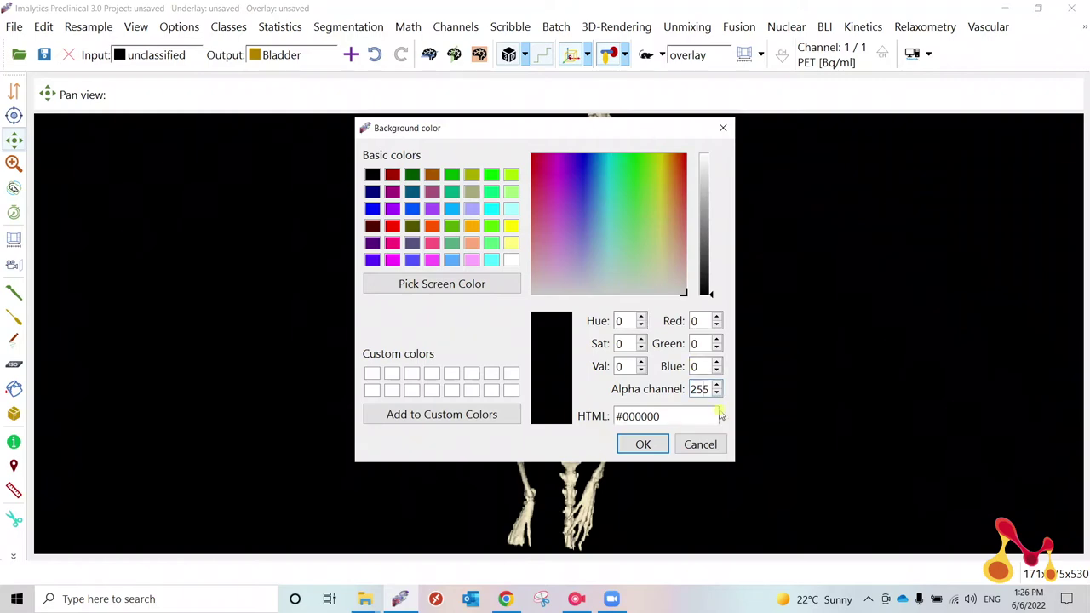
pyautogui.click(704, 444)
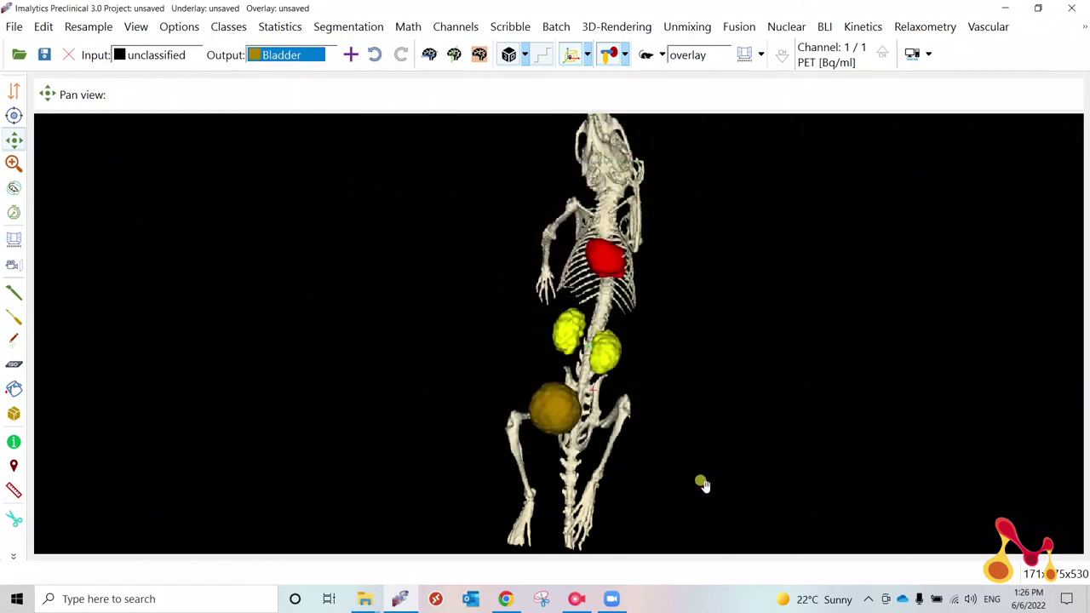
# Show the PET overlay on the 3D rendering and open its screenshot export options without saving an image.
pyautogui.click(647, 53)
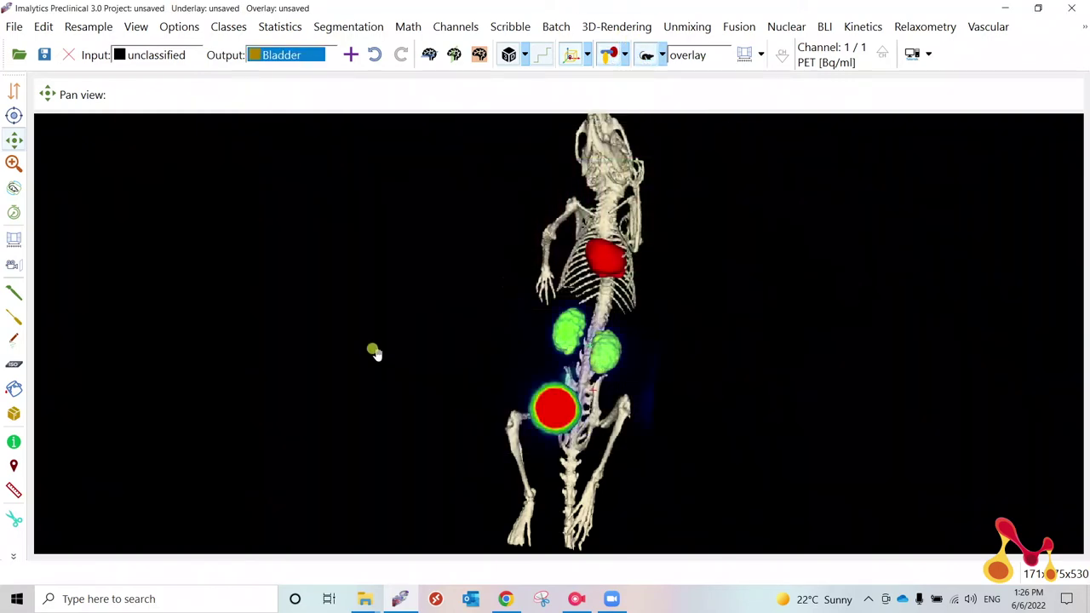
pyautogui.rightClick(380, 296)
pyautogui.moveTo(432, 455)
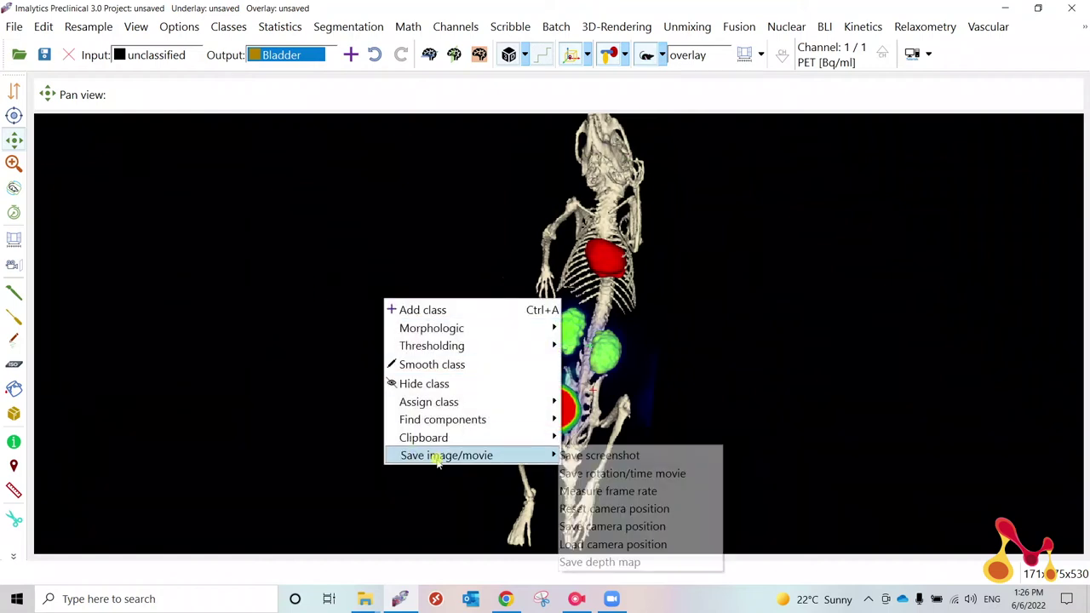
pyautogui.click(598, 460)
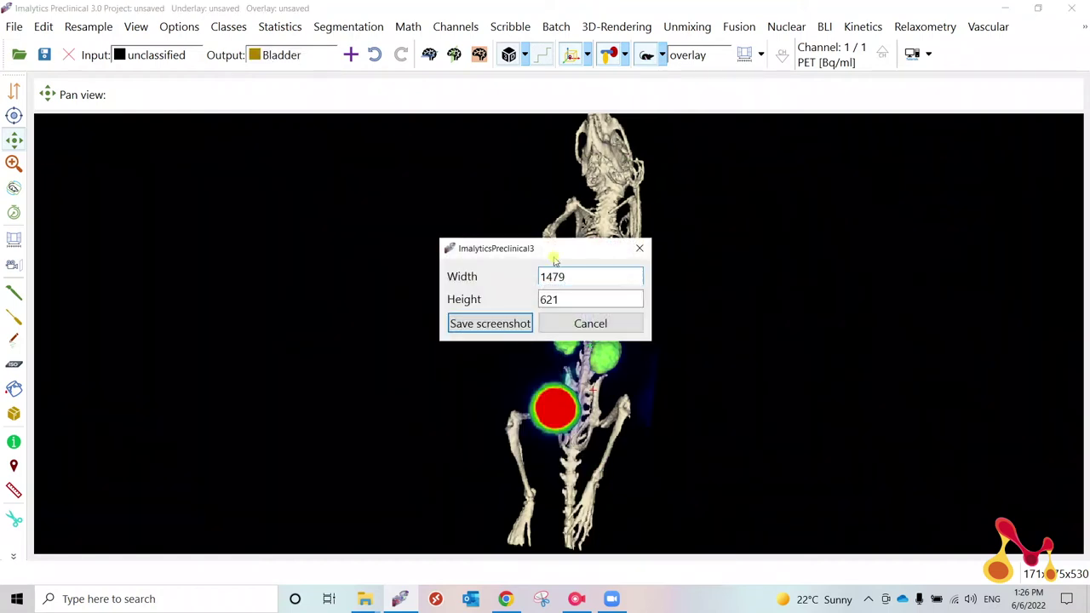
pyautogui.click(590, 323)
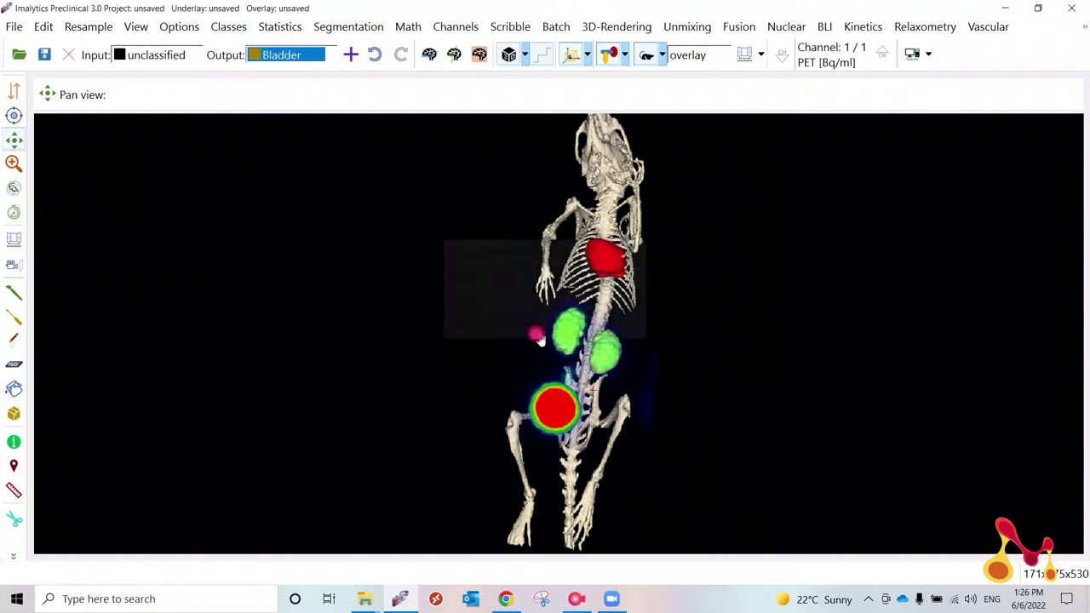
# Open the rotation/time movie export for the 3D view and dismiss it without recording a movie.
pyautogui.rightClick(531, 345)
pyautogui.moveTo(651, 492)
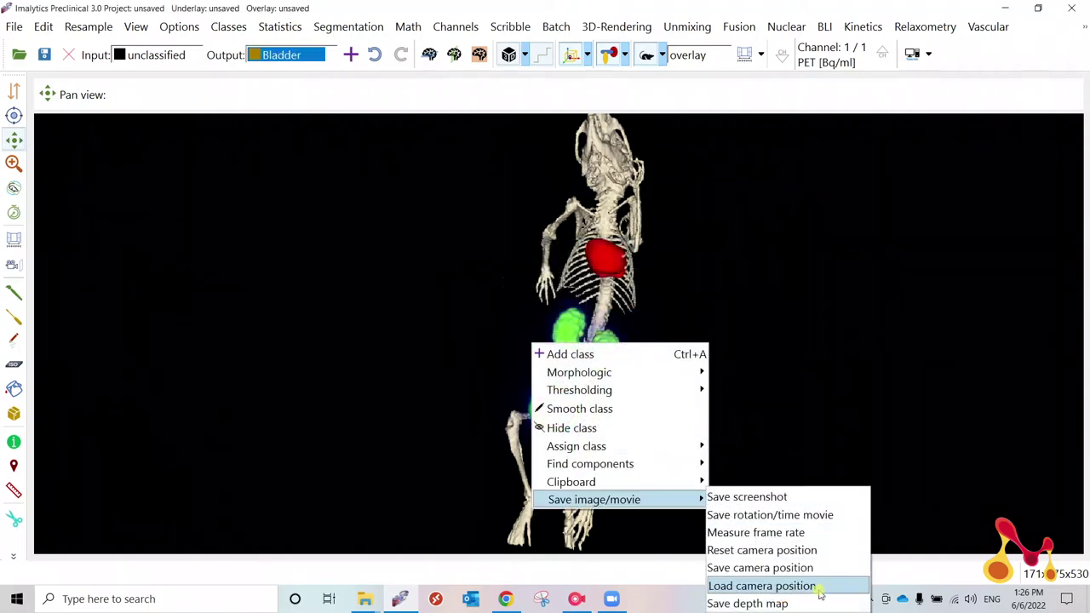
pyautogui.click(803, 515)
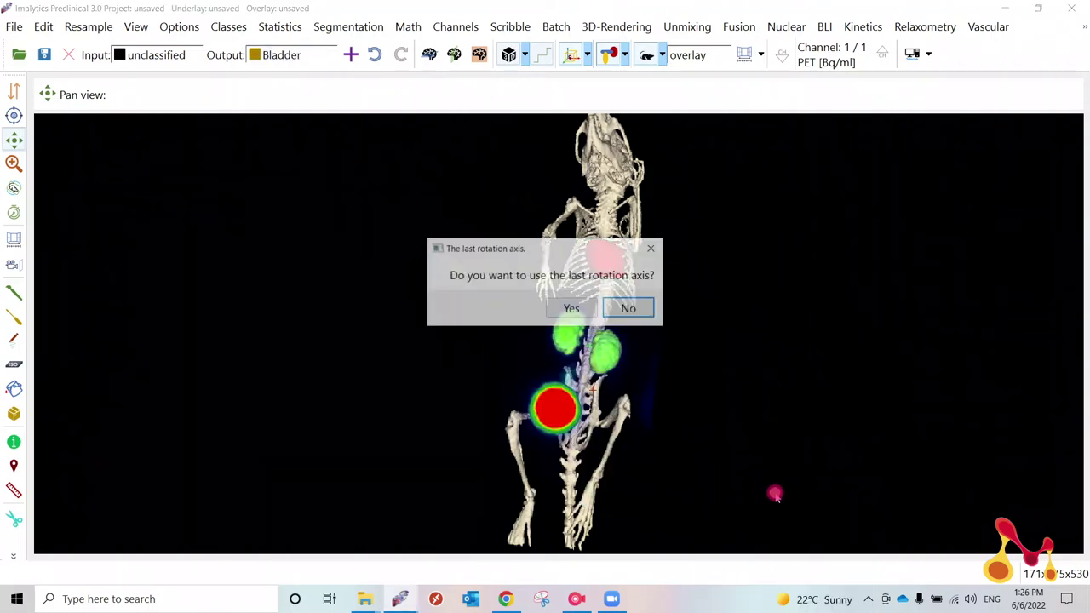
pyautogui.click(652, 248)
pyautogui.click(688, 369)
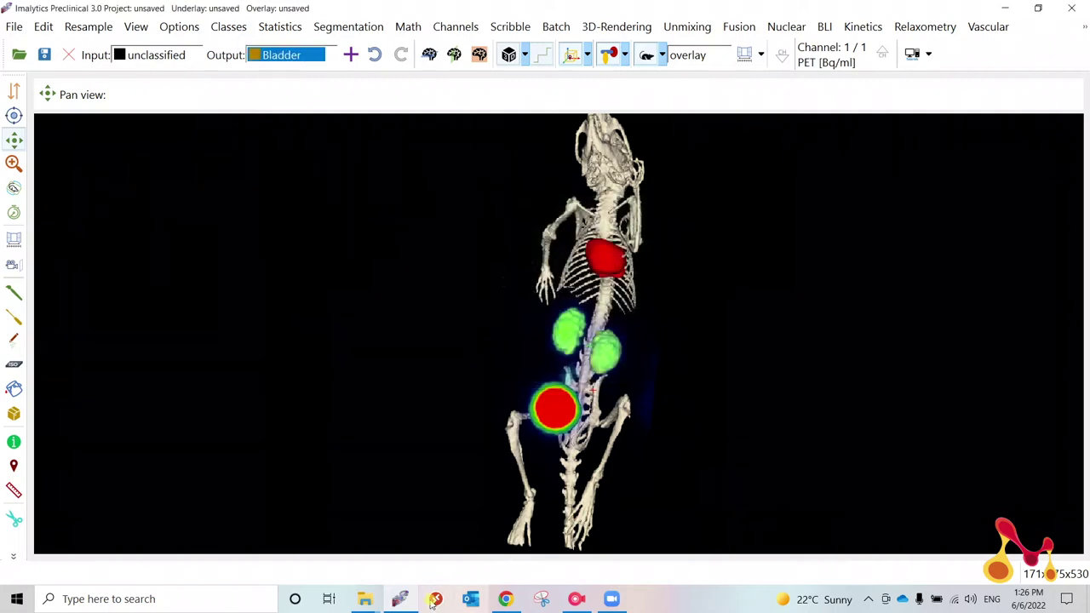
# Switch to File Explorer, play the existing movie file from the PET/CT data folder, and return to Imalytics Preclinical.
pyautogui.moveTo(364, 599)
pyautogui.click(389, 531)
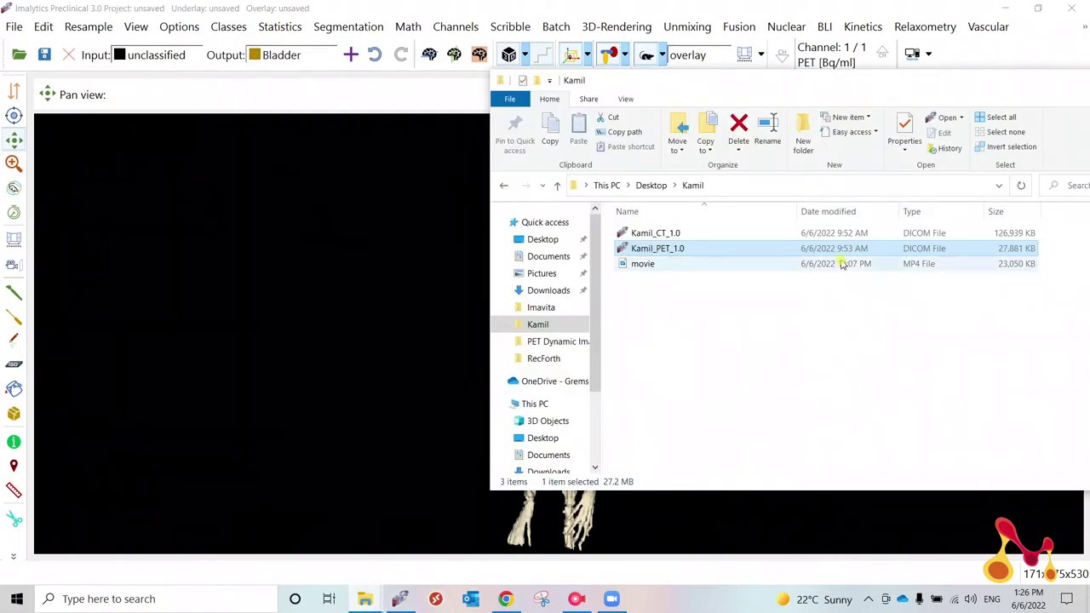
pyautogui.doubleClick(766, 260)
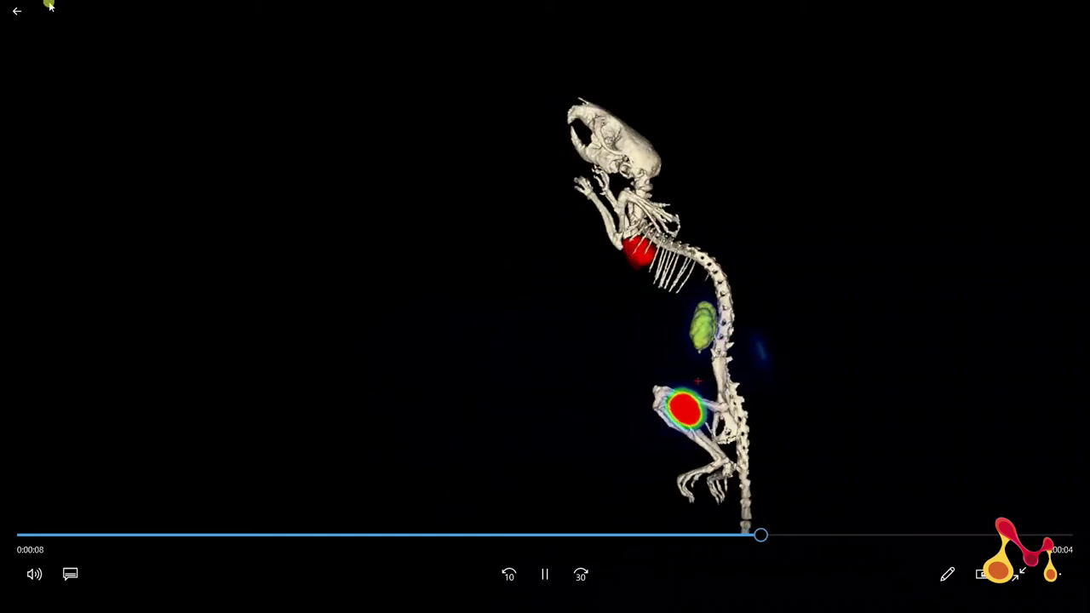
pyautogui.click(17, 11)
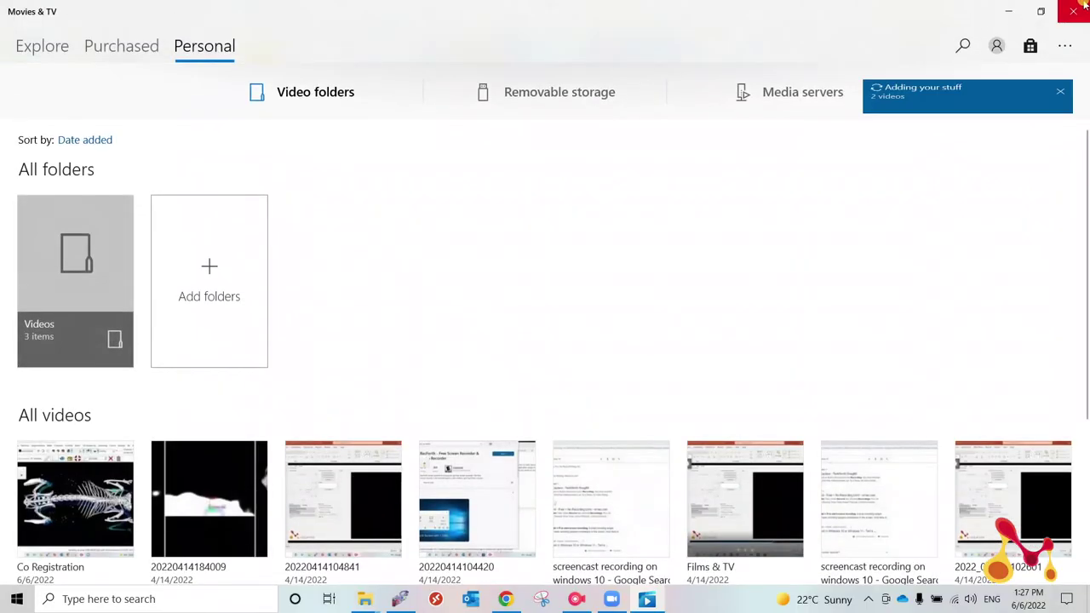
pyautogui.click(1071, 8)
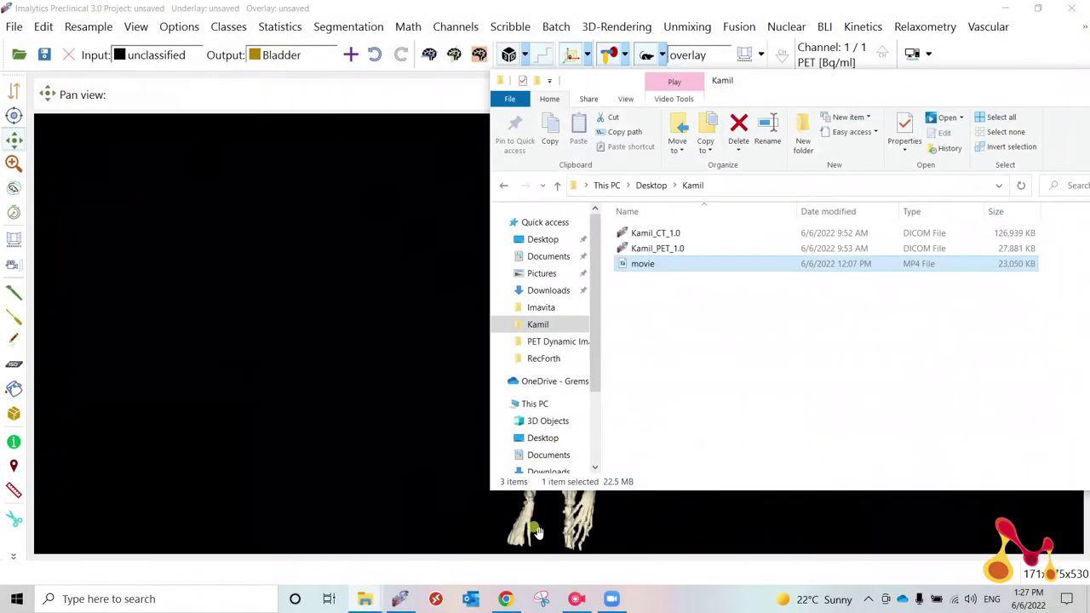
pyautogui.click(406, 396)
# Open the SUV calibration for the PET overlay and set the injection dose to 4 MBq.
pyautogui.moveTo(565, 274); pyautogui.dragTo(450, 259, button='middle')
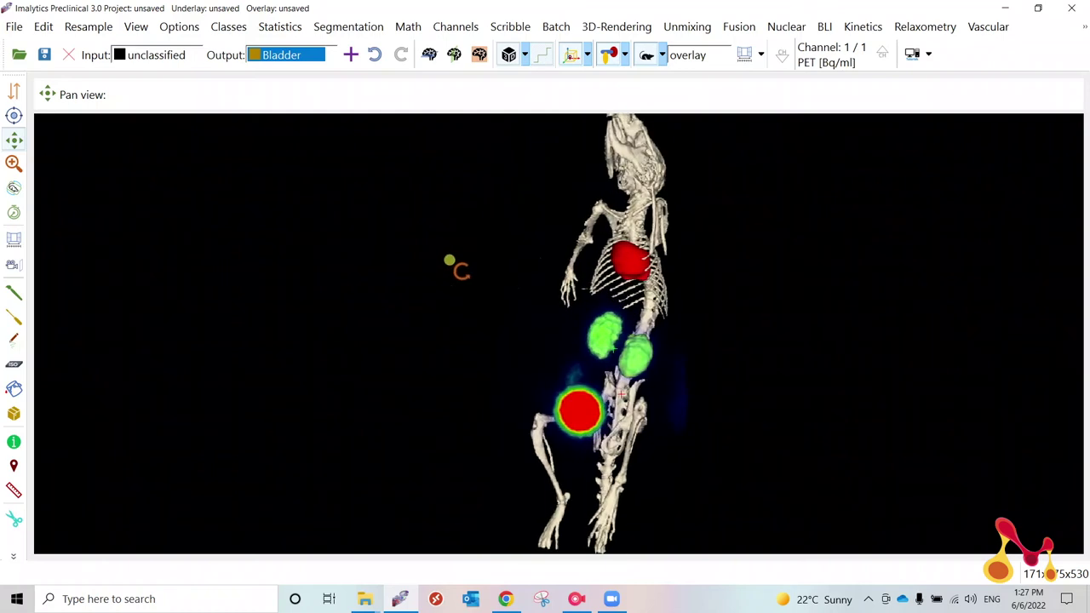
pyautogui.moveTo(460, 269); pyautogui.dragTo(487, 274)
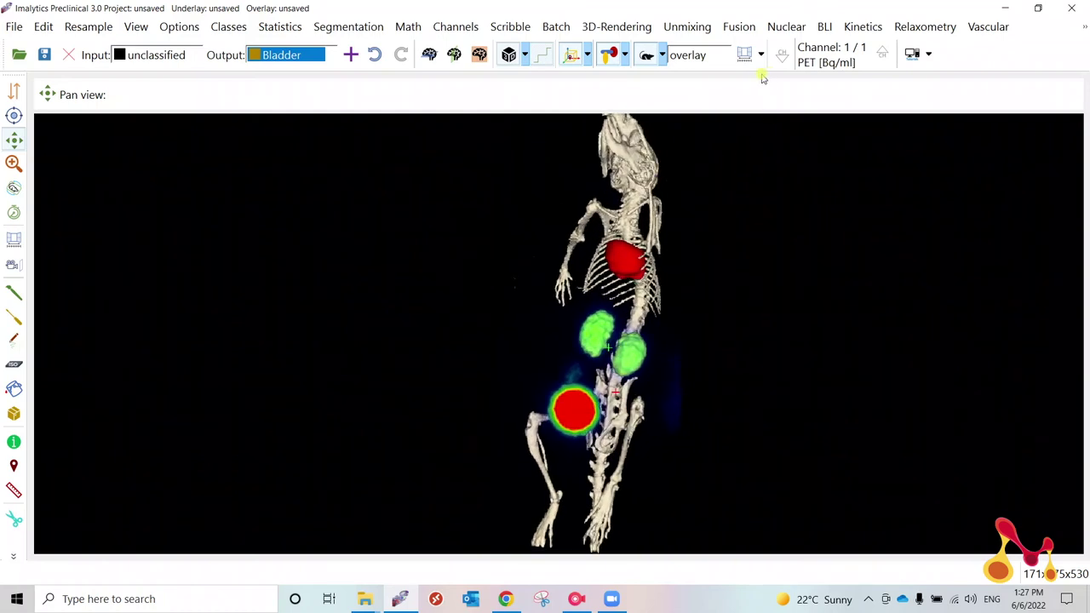
pyautogui.click(777, 28)
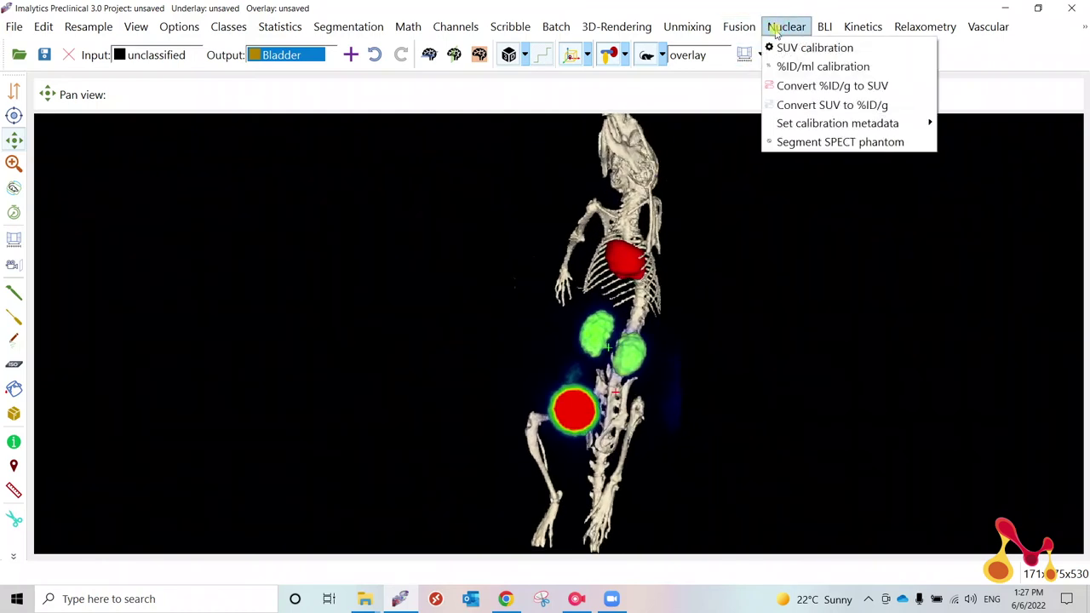
pyautogui.click(800, 48)
pyautogui.moveTo(647, 111); pyautogui.dragTo(502, 68)
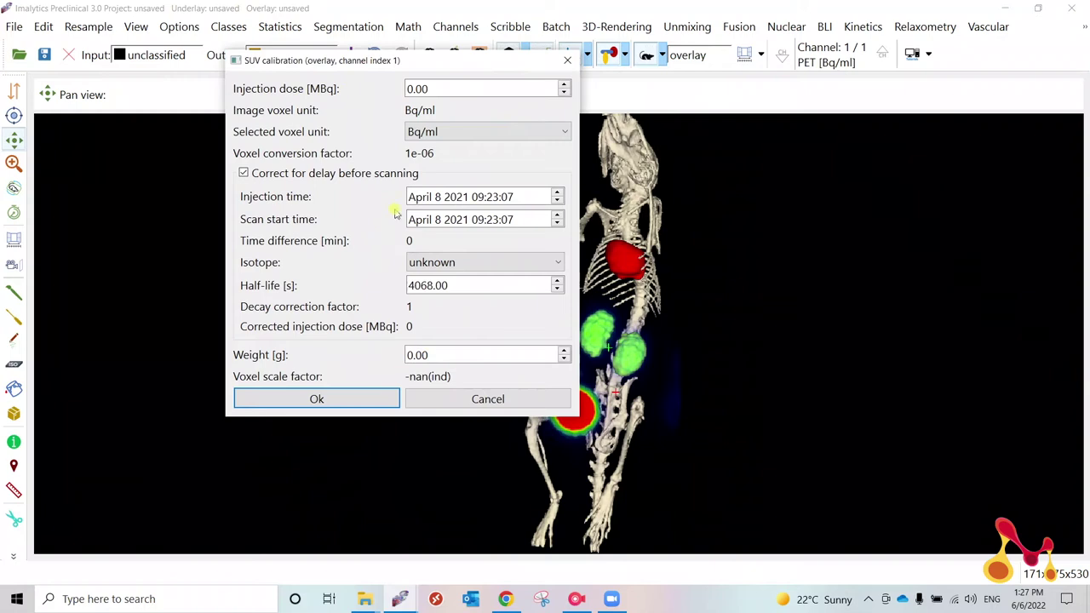
pyautogui.doubleClick(445, 86)
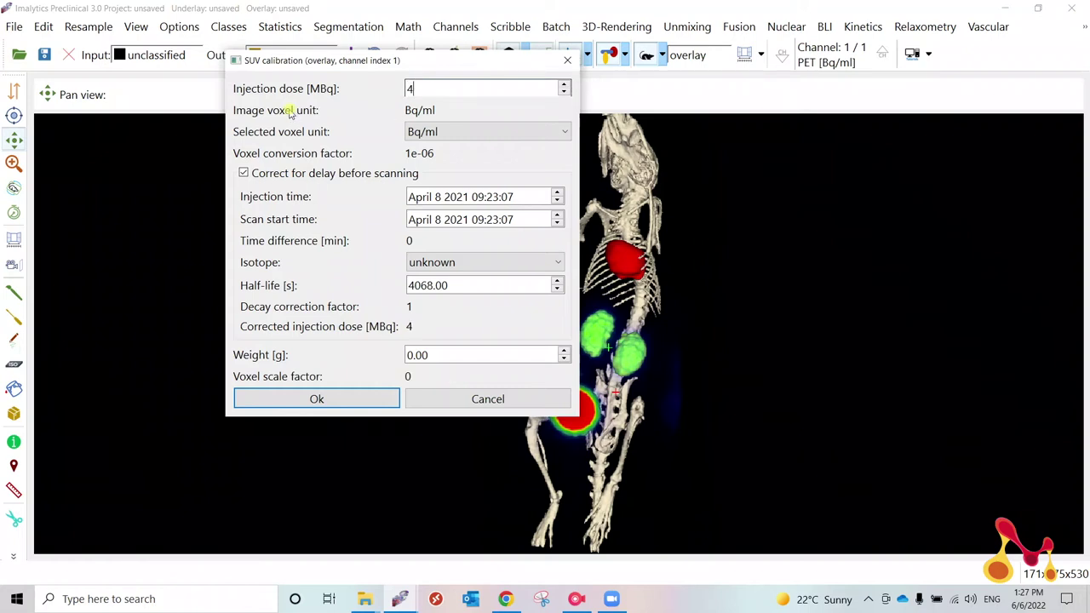
pyautogui.click(417, 131)
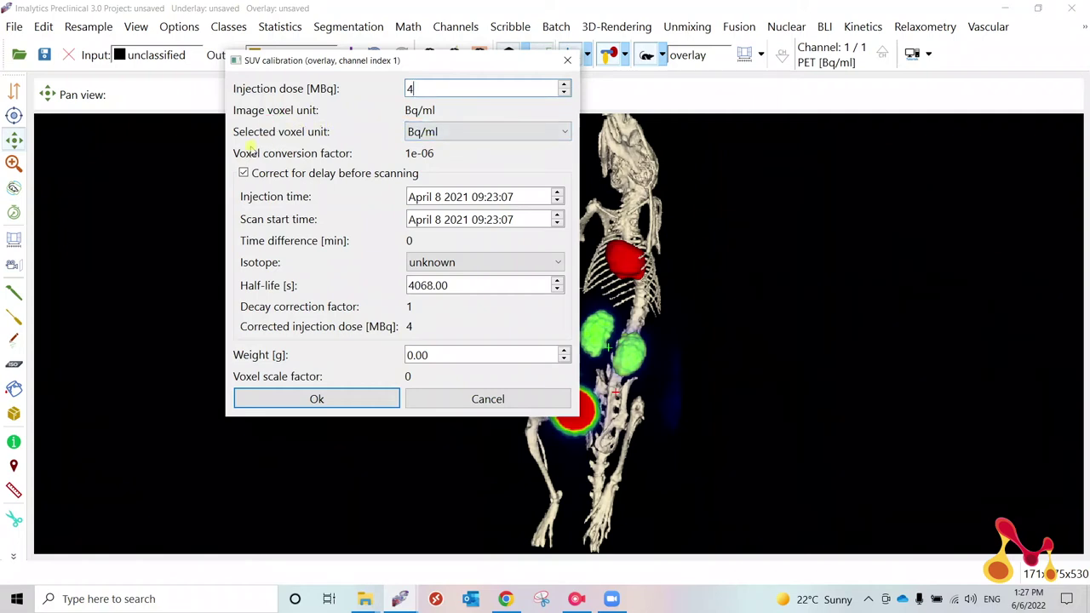
pyautogui.click(428, 87)
pyautogui.click(271, 287)
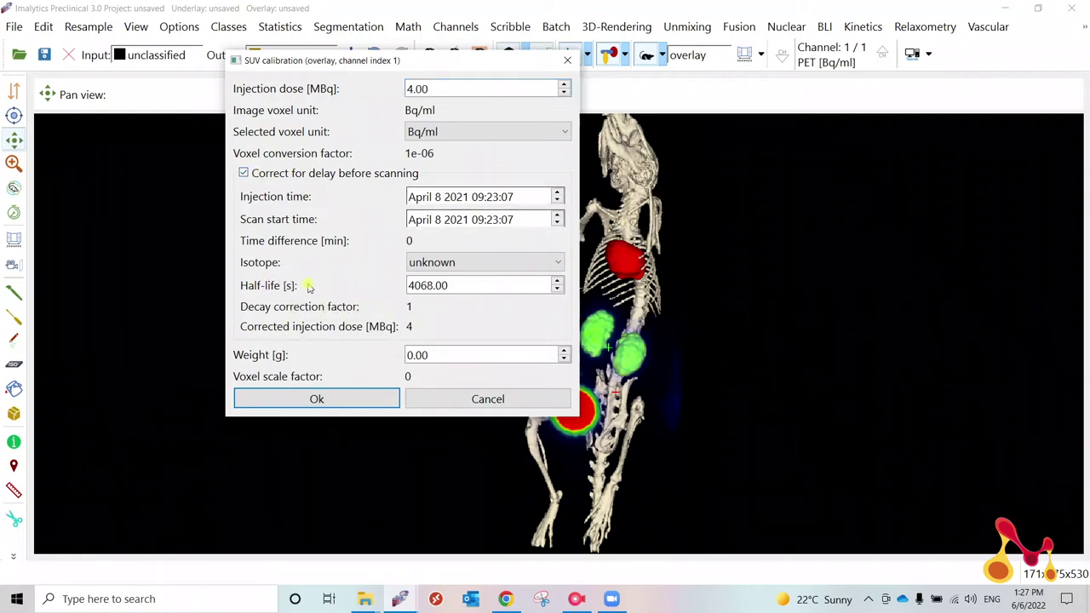
# Set the weight to 20 g, disable the correction for delay before scanning, and apply the SUV calibration.
pyautogui.click(498, 267)
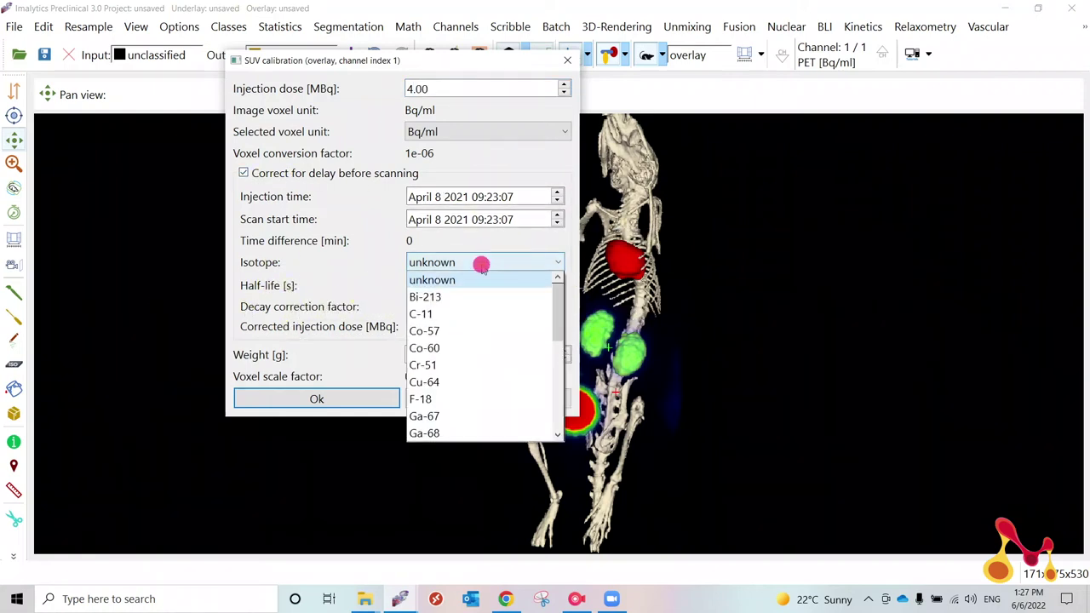
pyautogui.click(369, 266)
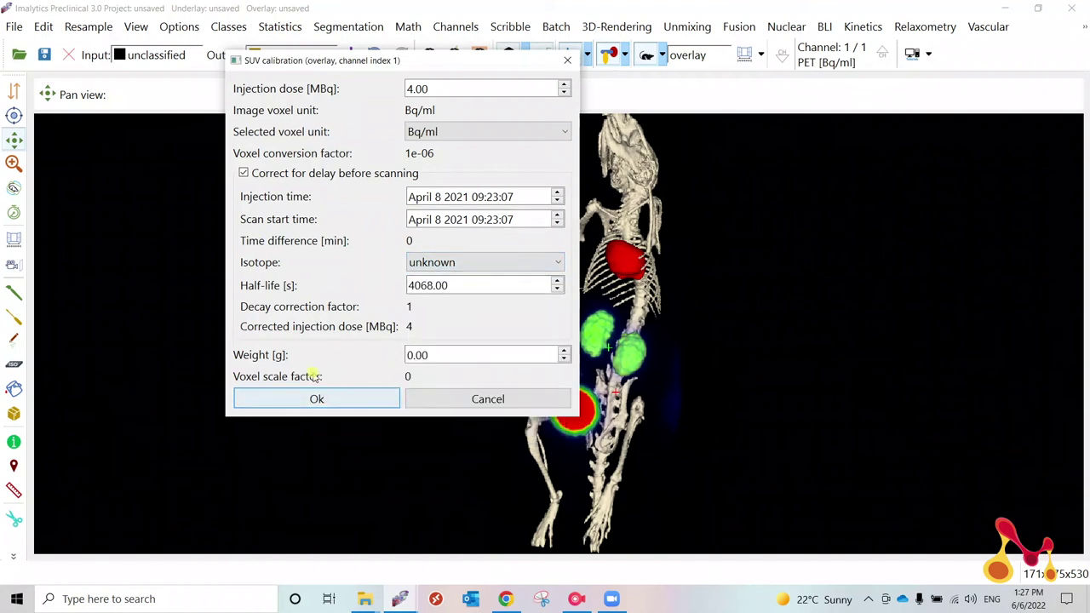
pyautogui.doubleClick(443, 352)
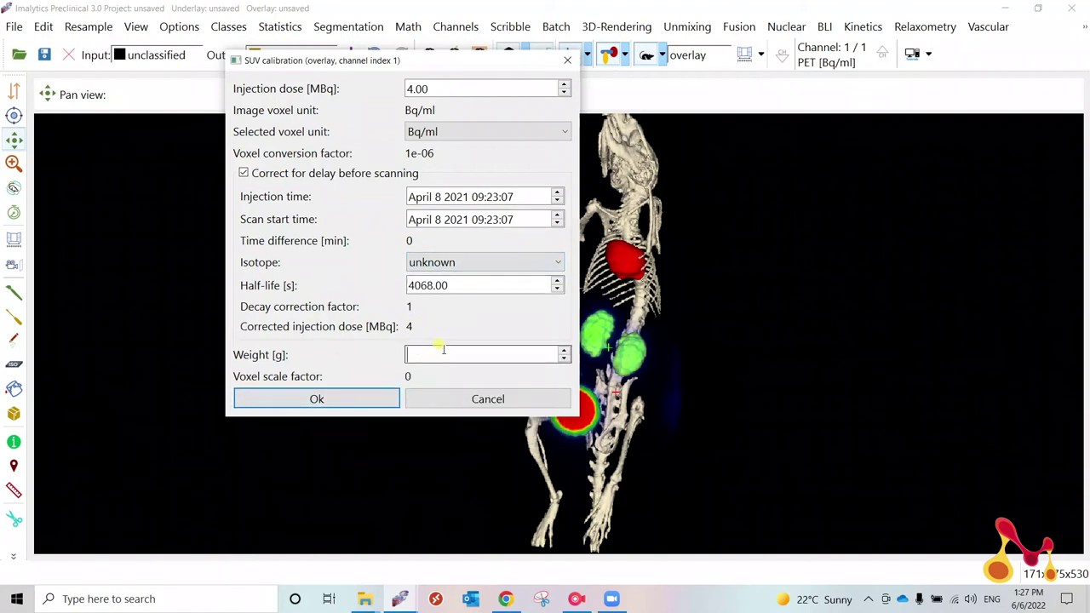
pyautogui.write('20')
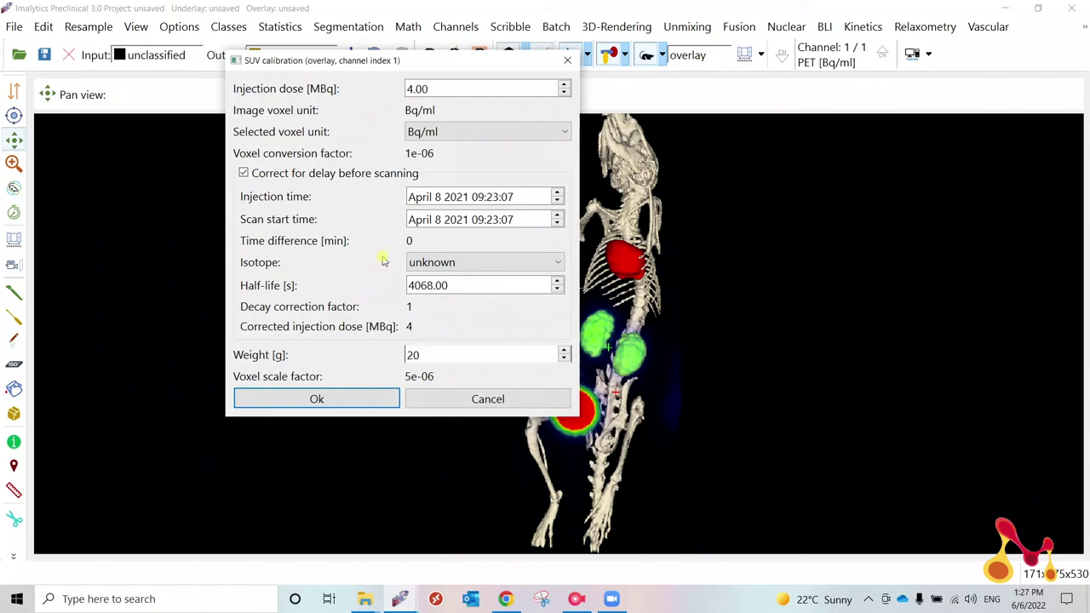
pyautogui.click(242, 172)
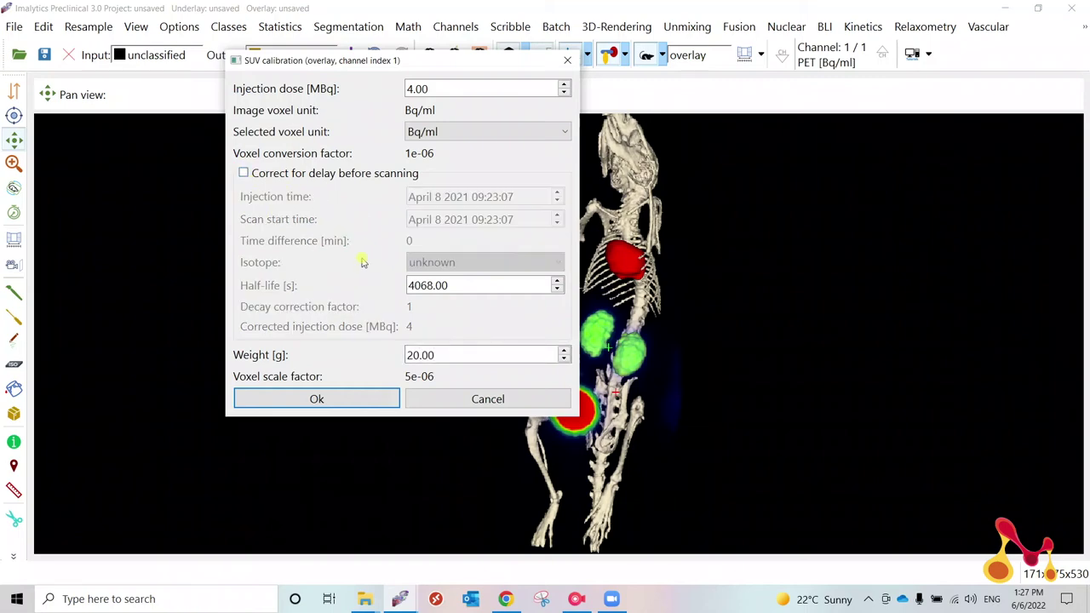
pyautogui.click(345, 399)
pyautogui.click(695, 320)
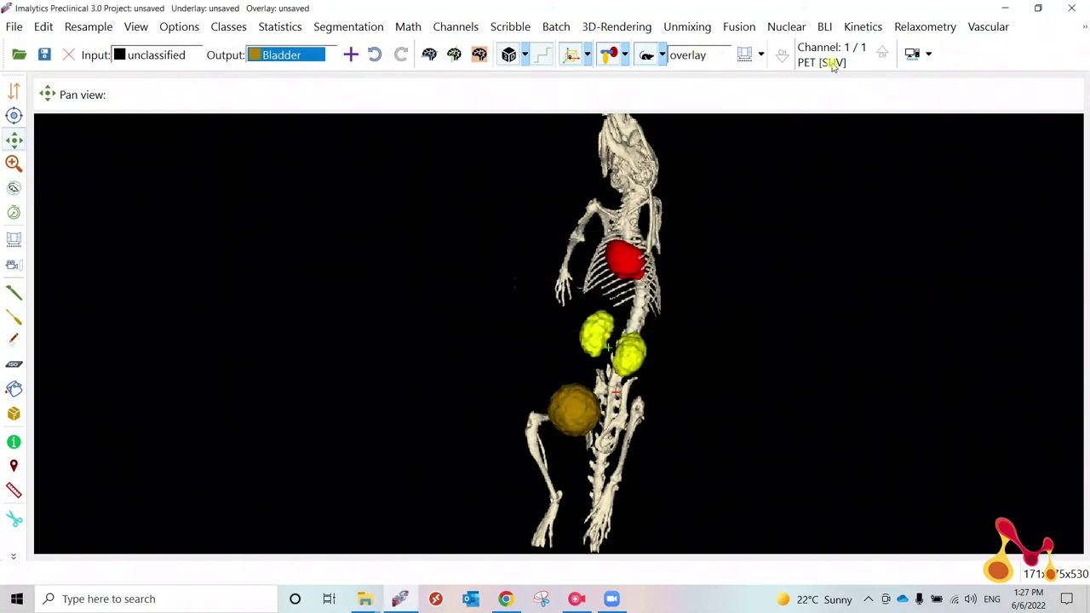
# Compare the CT and PET layer units, and review the PET overlay's class statistics in SUV as table and graph.
pyautogui.press('Tab')
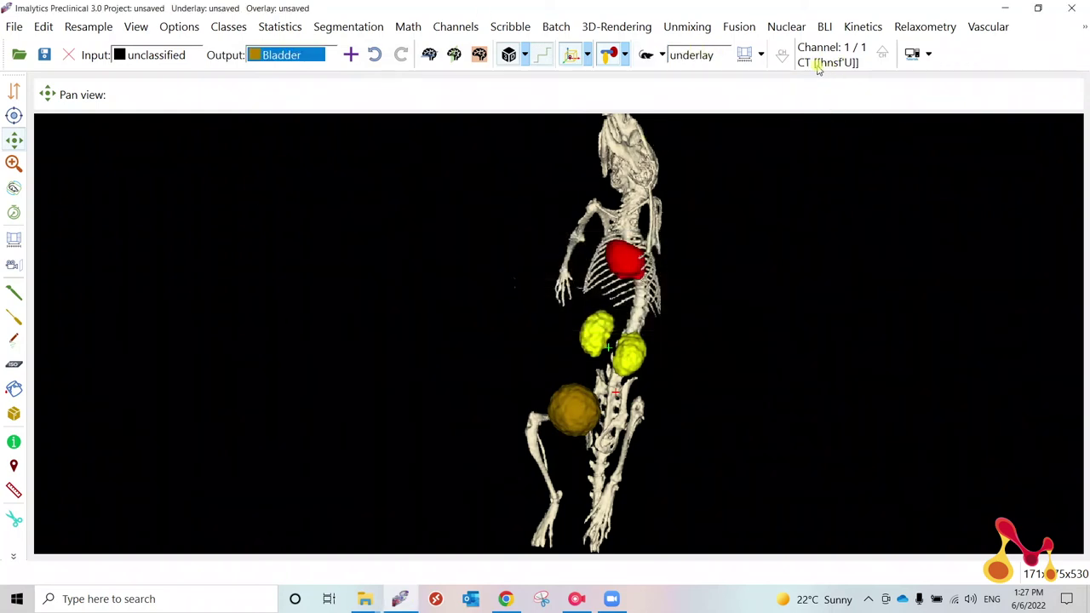
pyautogui.press('Tab')
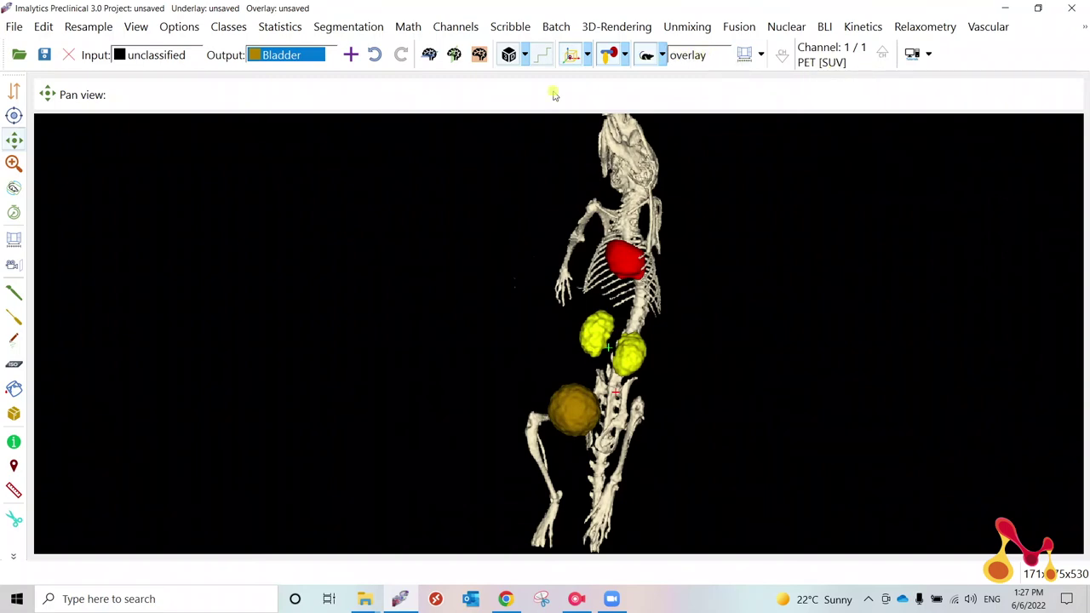
pyautogui.click(281, 26)
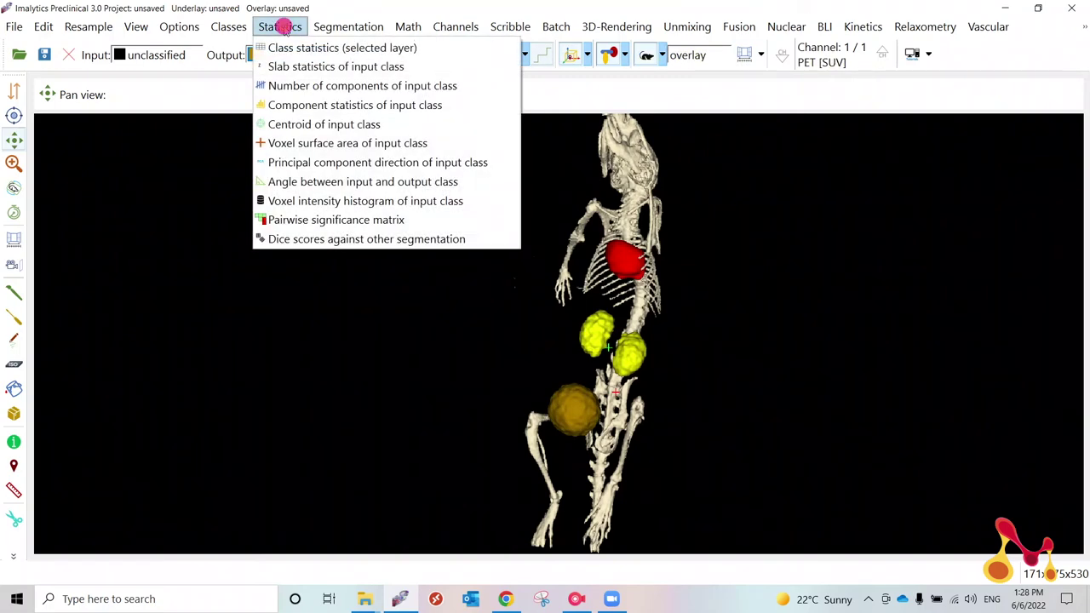
pyautogui.click(281, 44)
pyautogui.moveTo(749, 168); pyautogui.dragTo(512, 85)
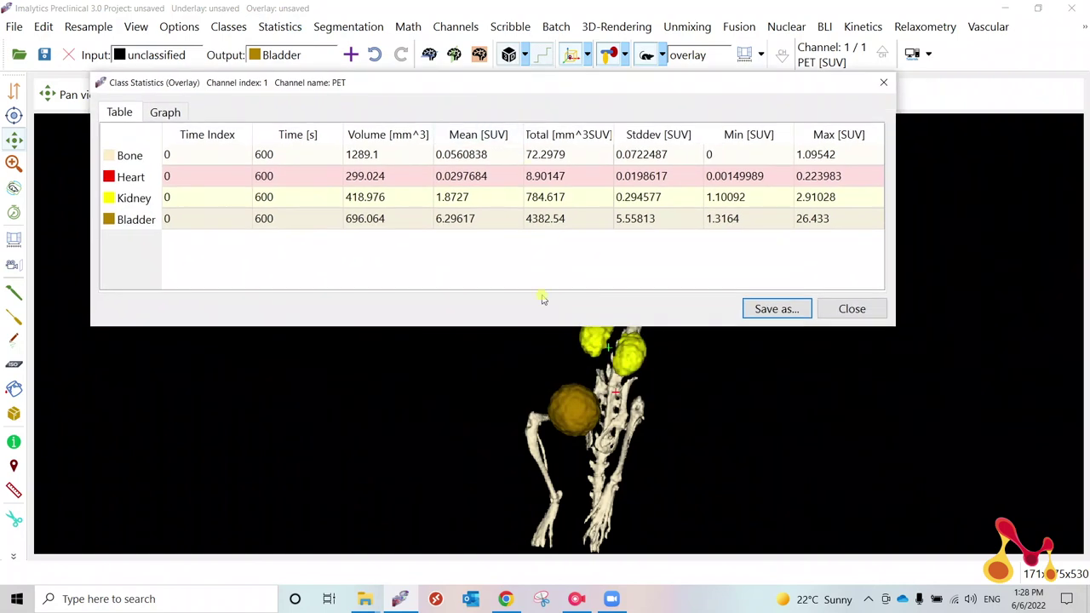
pyautogui.moveTo(538, 325); pyautogui.dragTo(538, 534)
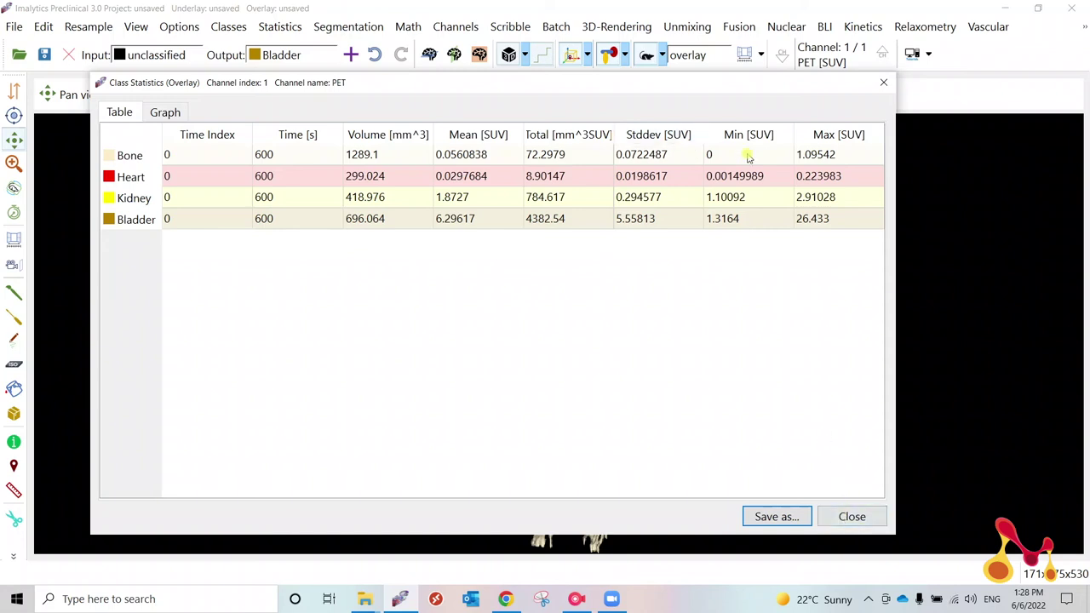
pyautogui.click(180, 117)
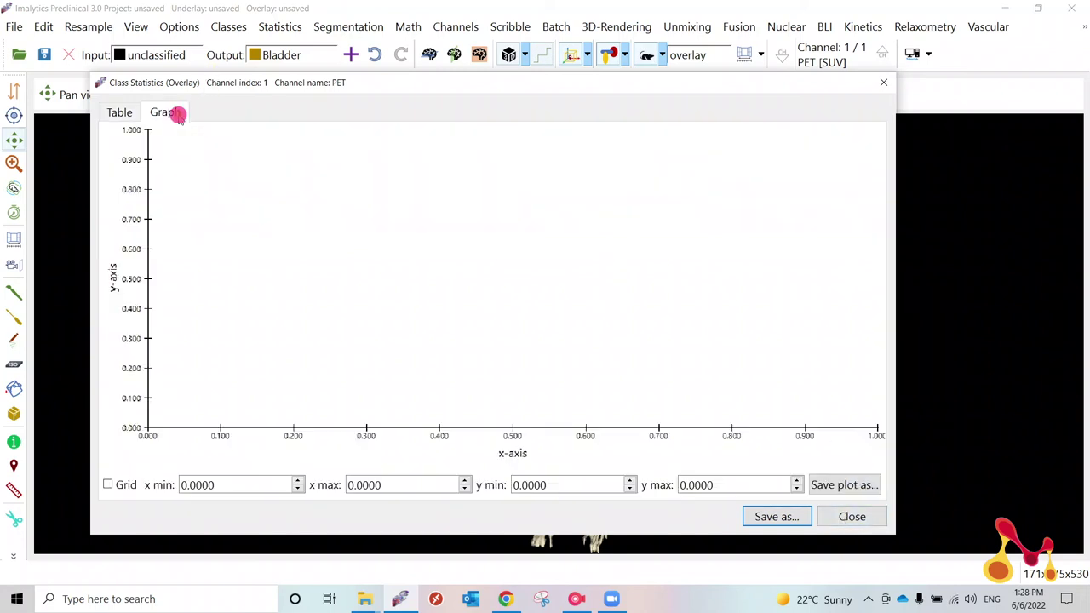
pyautogui.click(119, 112)
pyautogui.click(851, 516)
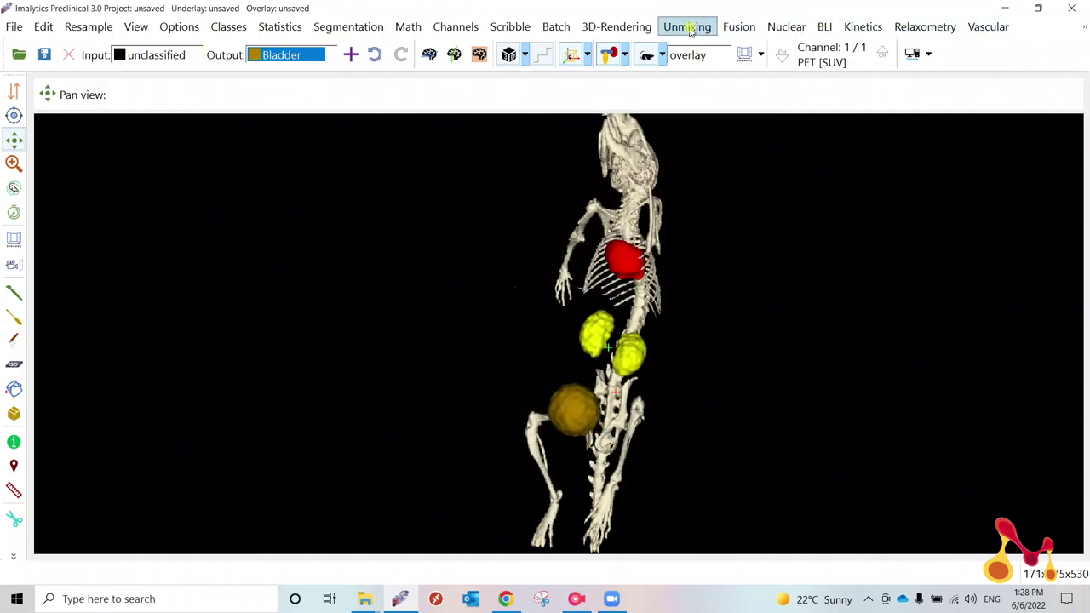
# Convert the PET overlay from SUV to %ID/g using a subject weight of 20 g.
pyautogui.click(787, 28)
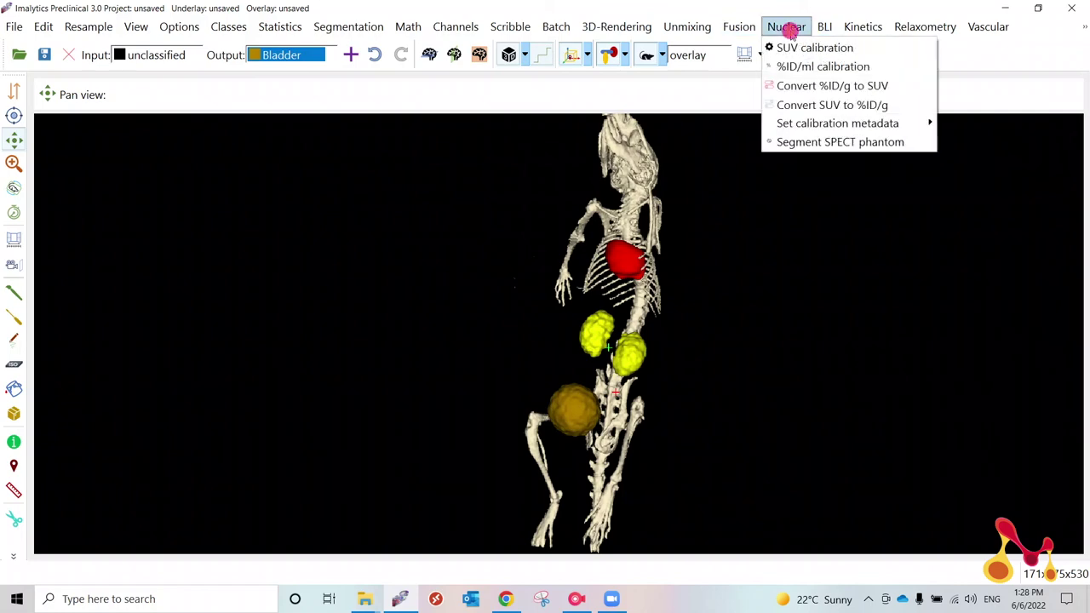
pyautogui.click(823, 104)
pyautogui.press('BackSpace')
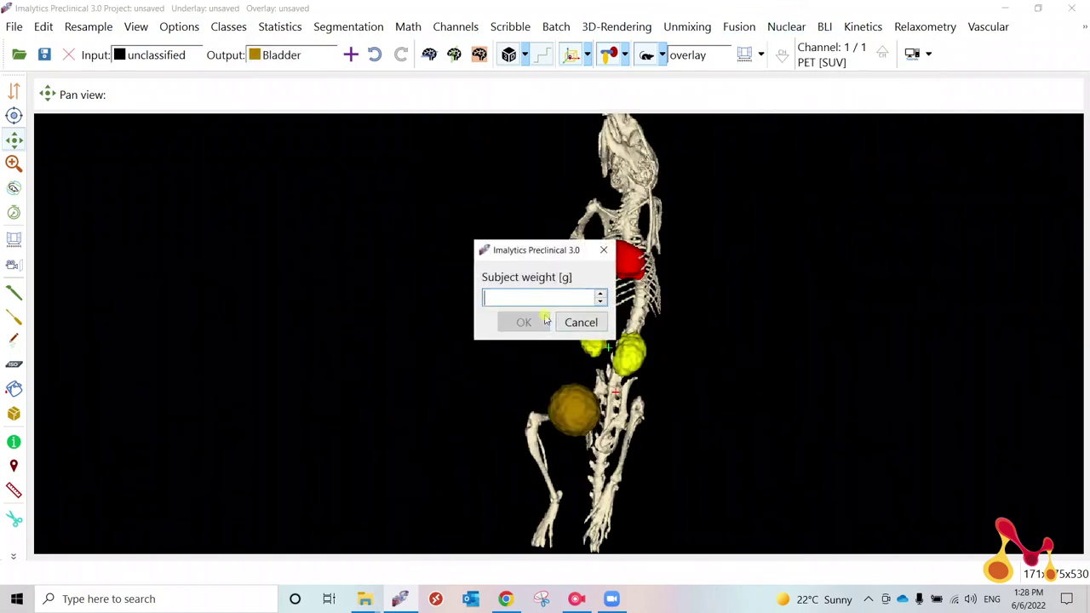
pyautogui.write('20')
pyautogui.click(545, 321)
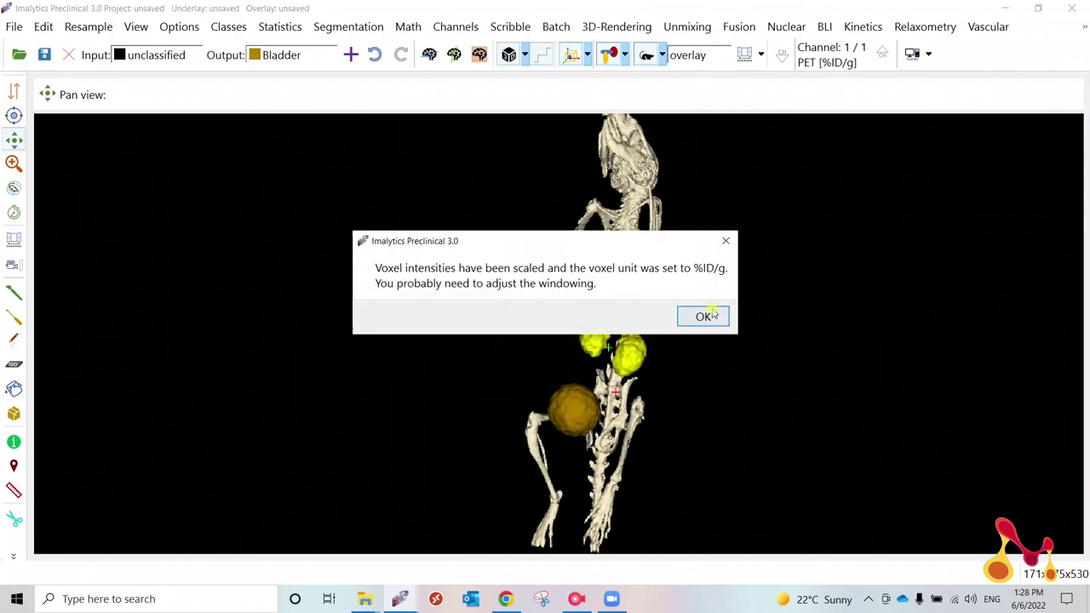
pyautogui.click(704, 316)
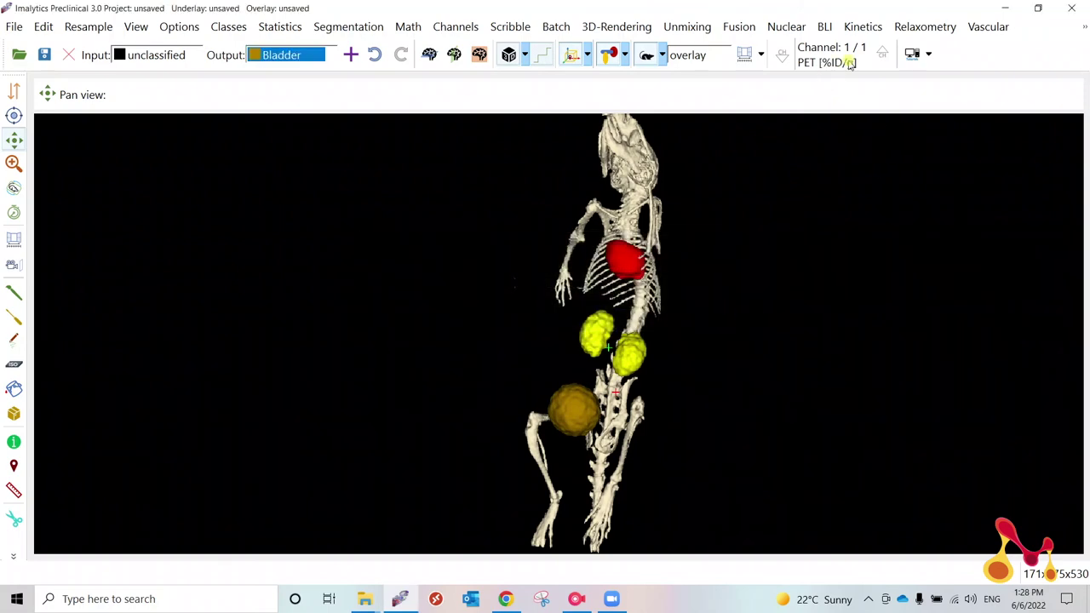
# Review the class statistics of the PET overlay in %ID/g for bone, heart, kidney and bladder.
pyautogui.click(280, 27)
pyautogui.click(290, 46)
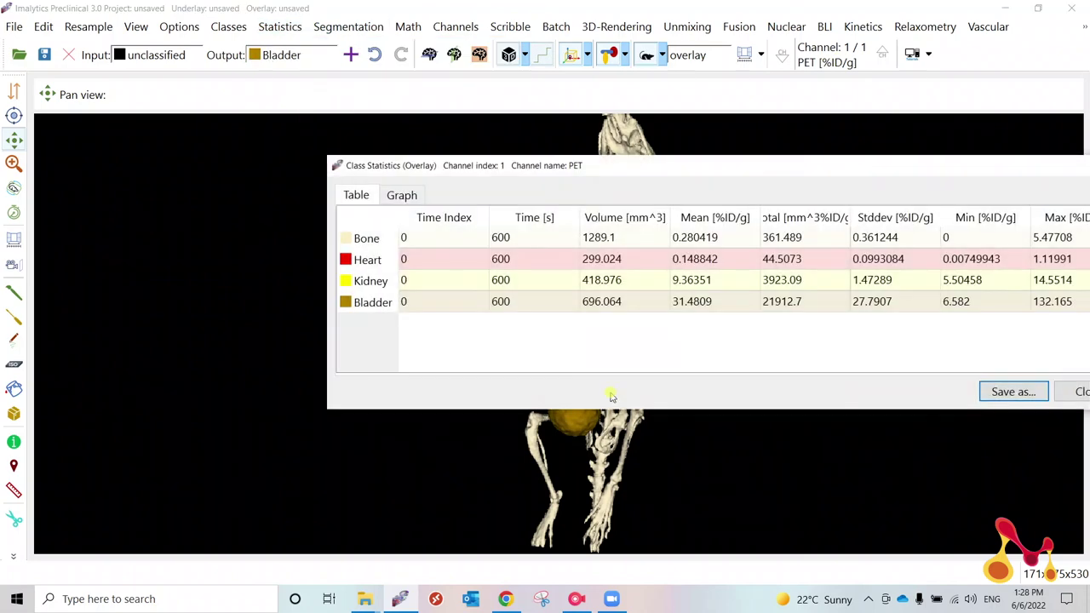
pyautogui.moveTo(728, 164); pyautogui.dragTo(514, 87)
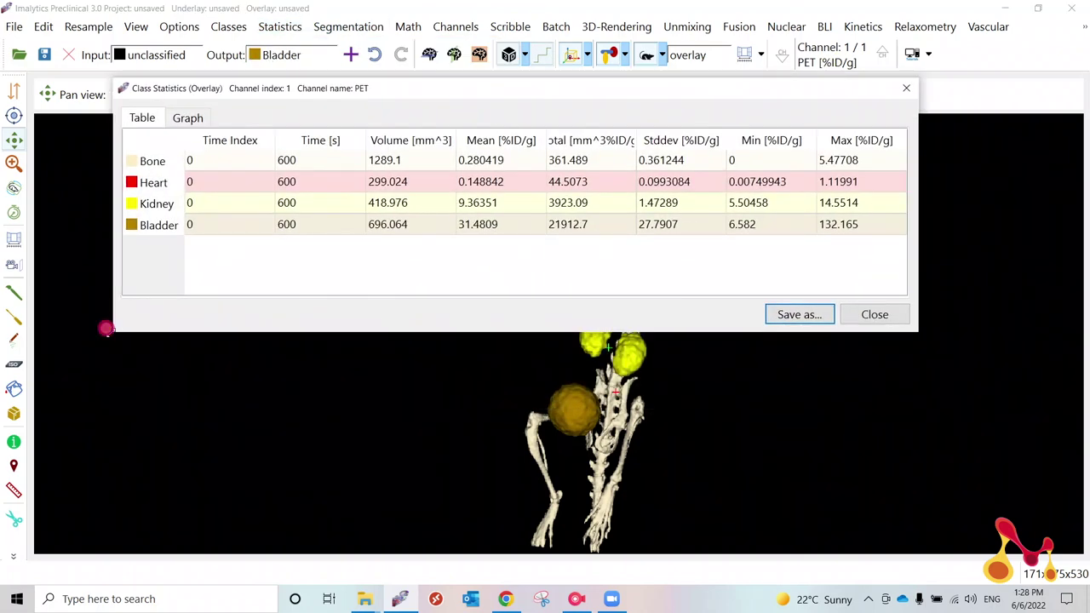
pyautogui.moveTo(106, 329); pyautogui.dragTo(2, 410)
pyautogui.click(876, 392)
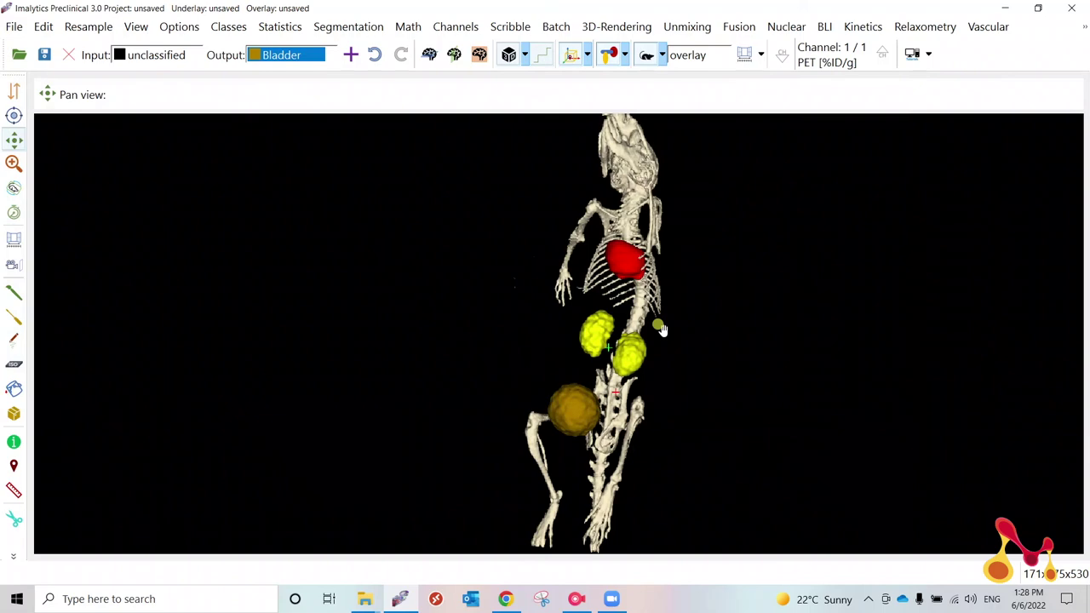
# Rotate the 3D rendering to examine the skeleton and segmented organs from several sides, ending on a frontal view.
pyautogui.moveTo(603, 325); pyautogui.dragTo(606, 325)
pyautogui.moveTo(477, 328); pyautogui.dragTo(800, 331)
pyautogui.moveTo(622, 313); pyautogui.dragTo(846, 360)
pyautogui.moveTo(537, 286)
pyautogui.mouseDown()
pyautogui.moveTo(396, 306)
pyautogui.moveTo(495, 316)
pyautogui.mouseUp()
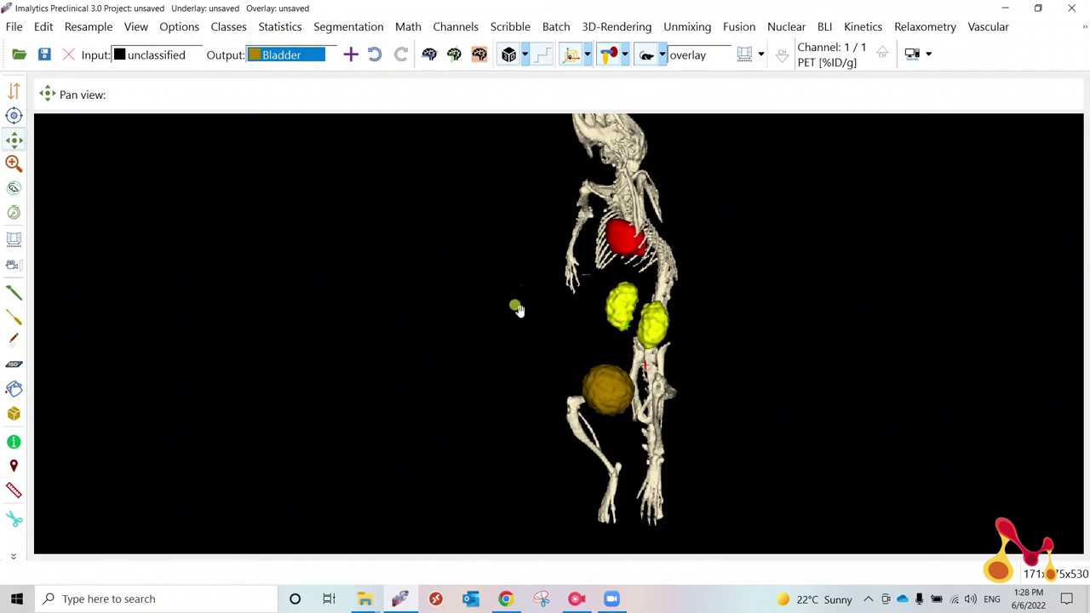
pyautogui.moveTo(635, 302); pyautogui.dragTo(539, 376)
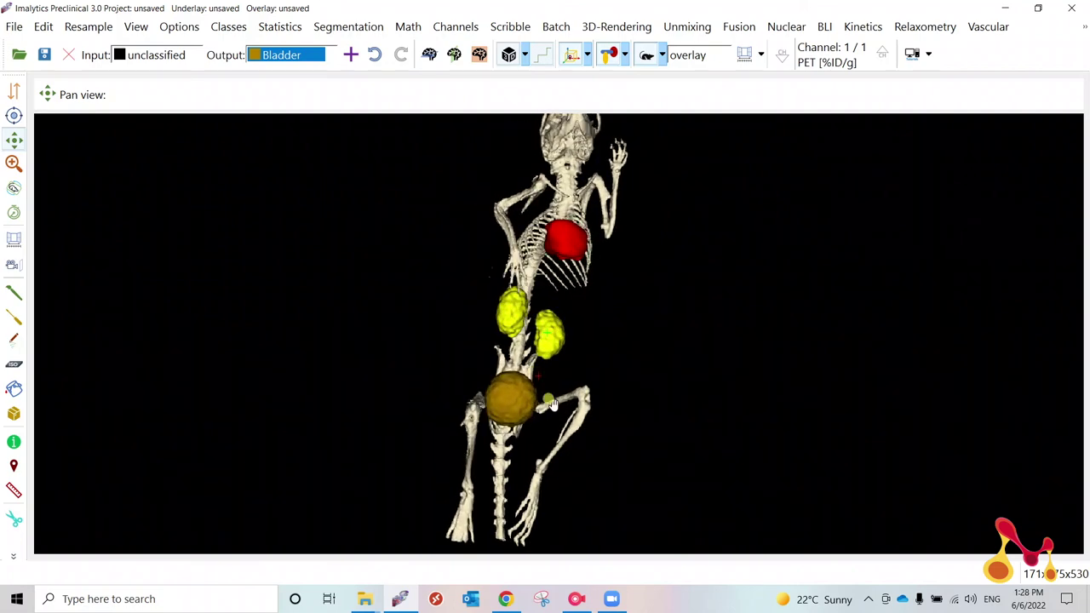